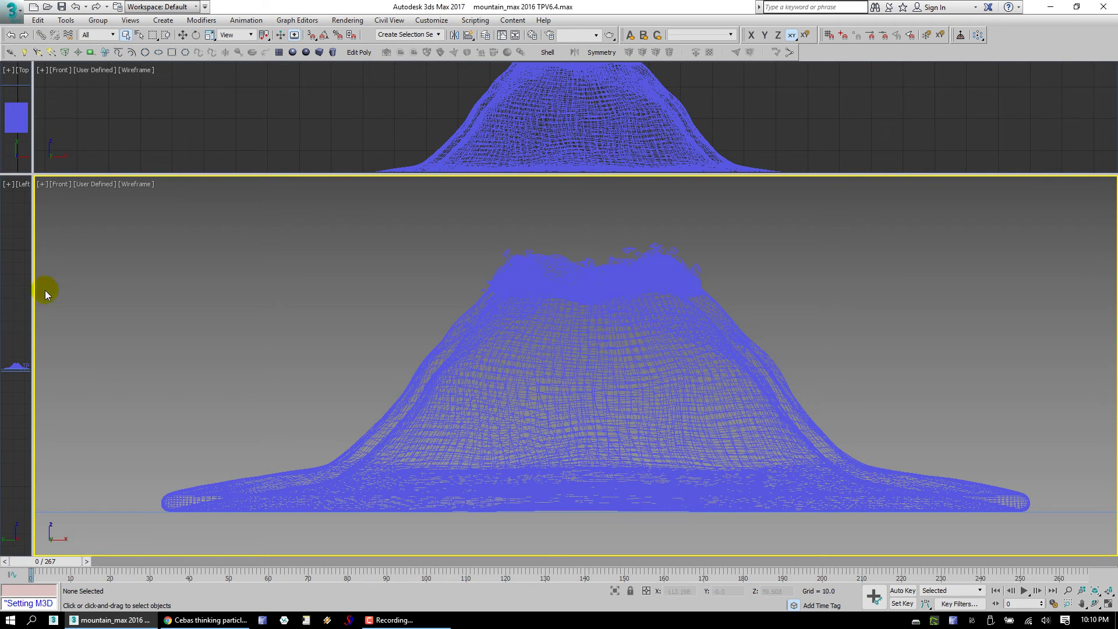
# Dock the thinkingParticles editor beside the front views, narrowing the viewports to make room.
pyautogui.moveTo(34, 303); pyautogui.dragTo(495, 306)
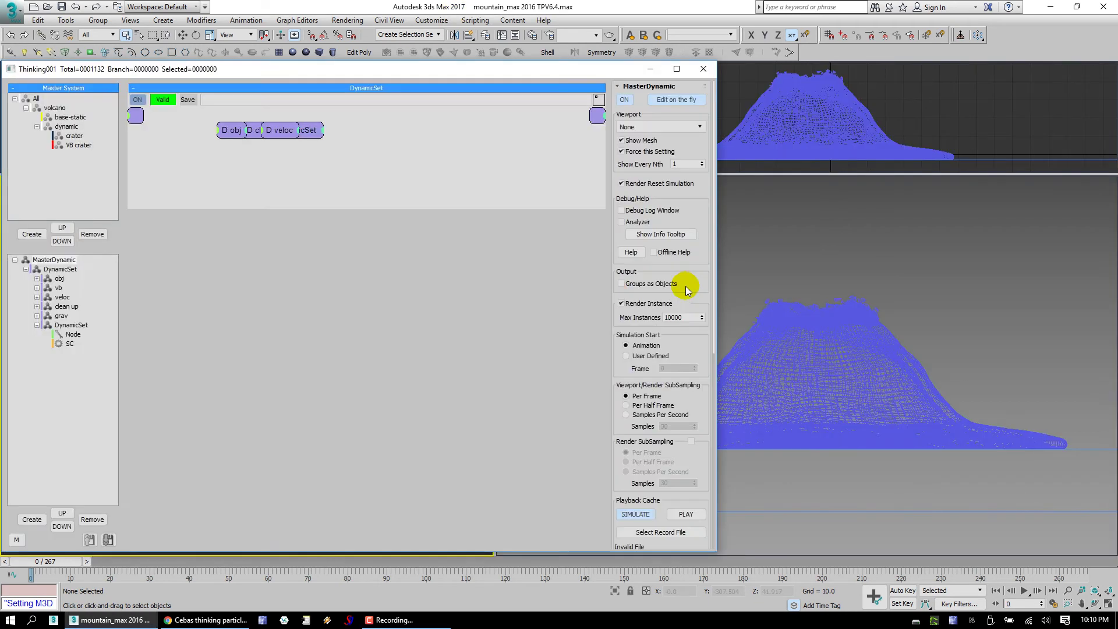
pyautogui.moveTo(610, 69); pyautogui.dragTo(607, 76)
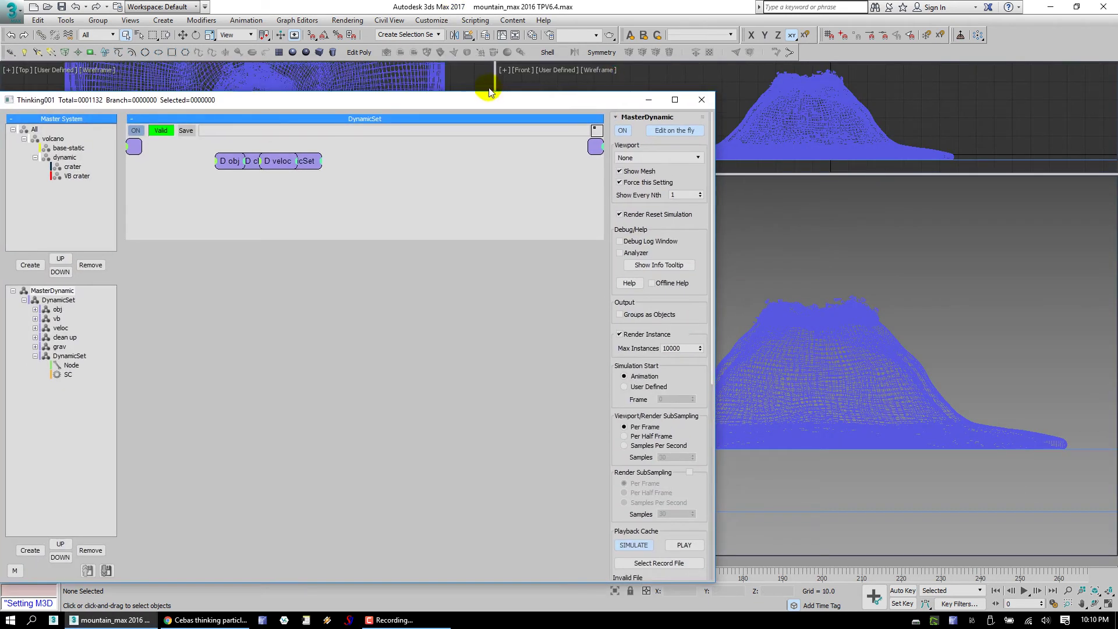
pyautogui.moveTo(495, 86)
pyautogui.mouseDown()
pyautogui.moveTo(718, 104)
pyautogui.moveTo(495, 71)
pyautogui.mouseUp()
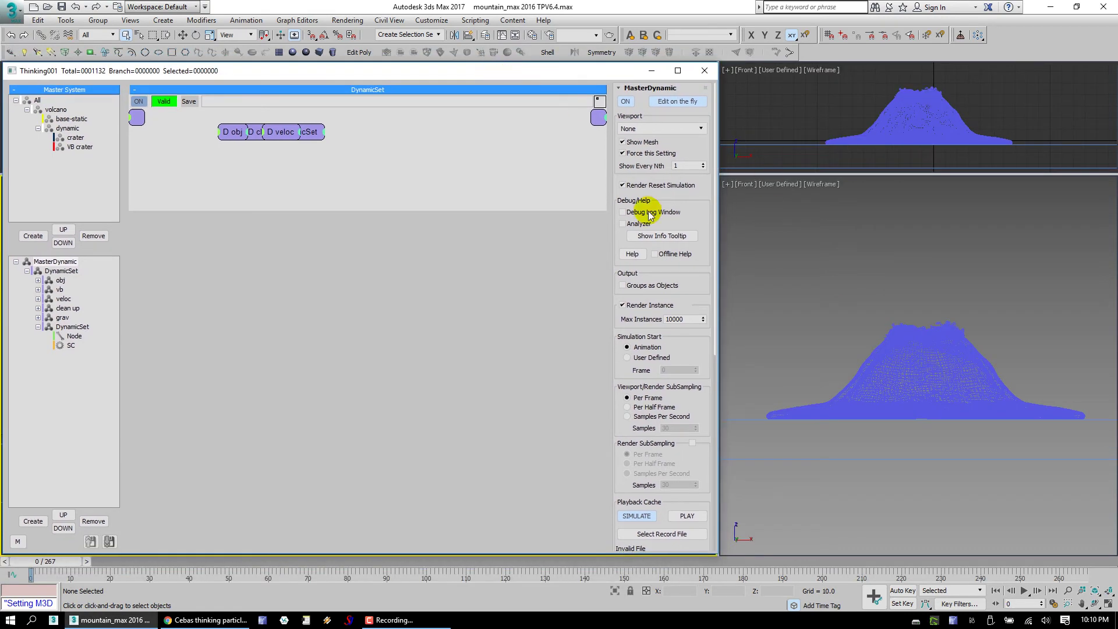
pyautogui.click(71, 345)
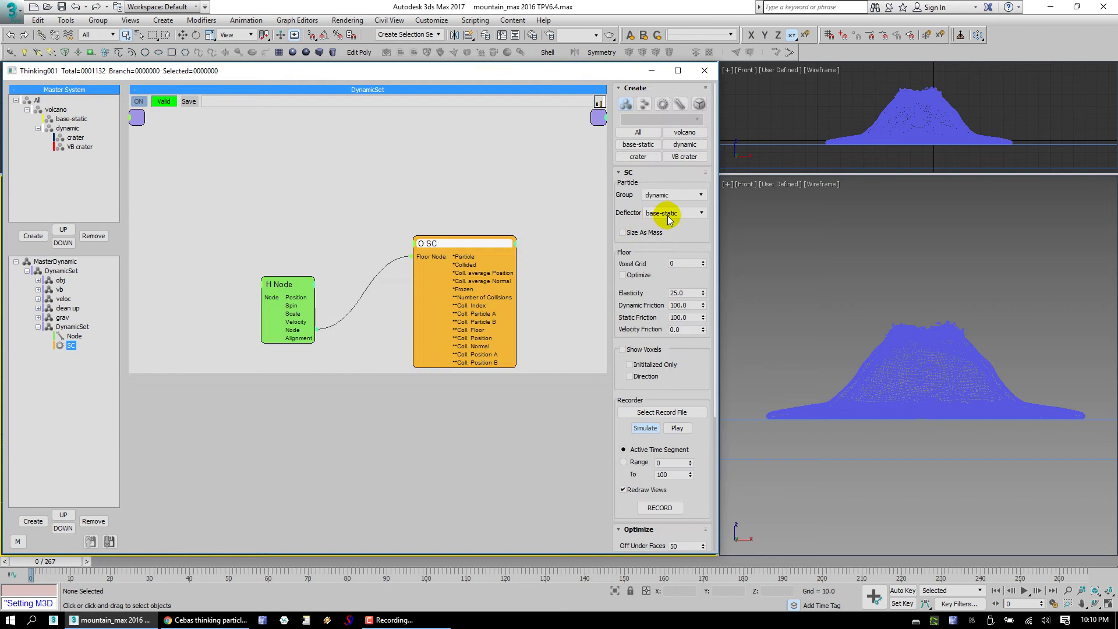
pyautogui.click(71, 119)
pyautogui.scroll(-3, 691, 377)
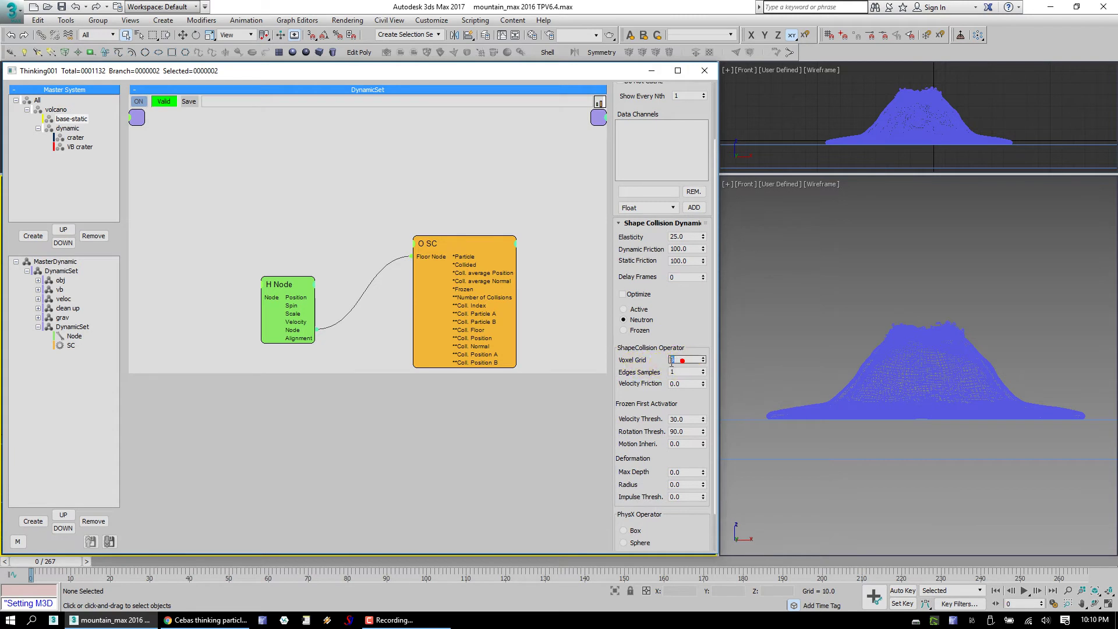
pyautogui.click(787, 319)
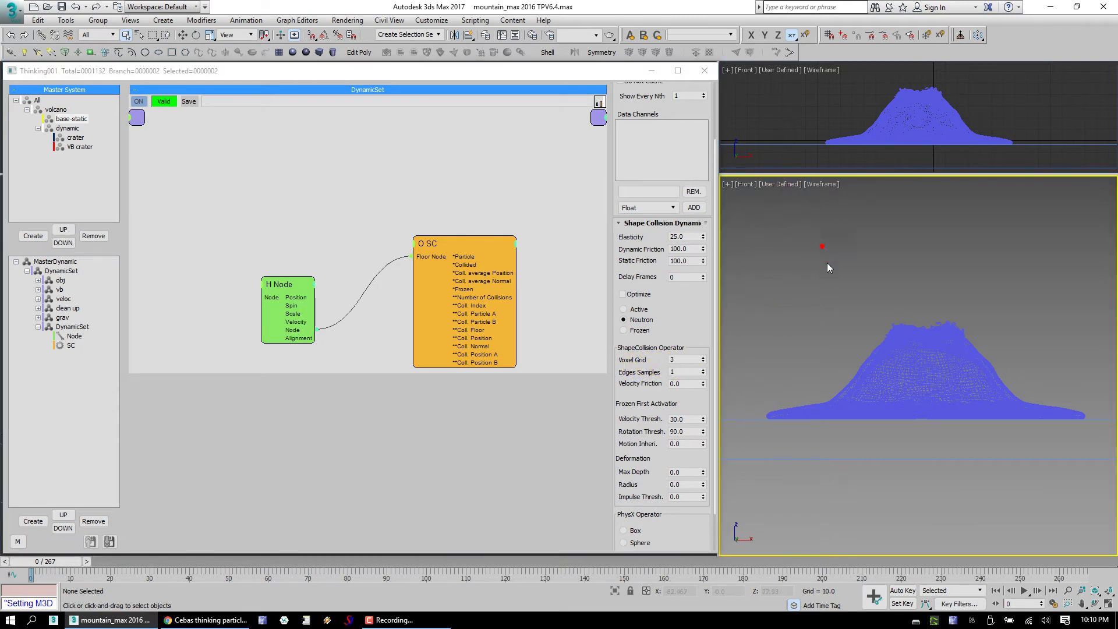
pyautogui.hotkey('alt', 'z')
pyautogui.moveTo(950, 371); pyautogui.dragTo(949, 370)
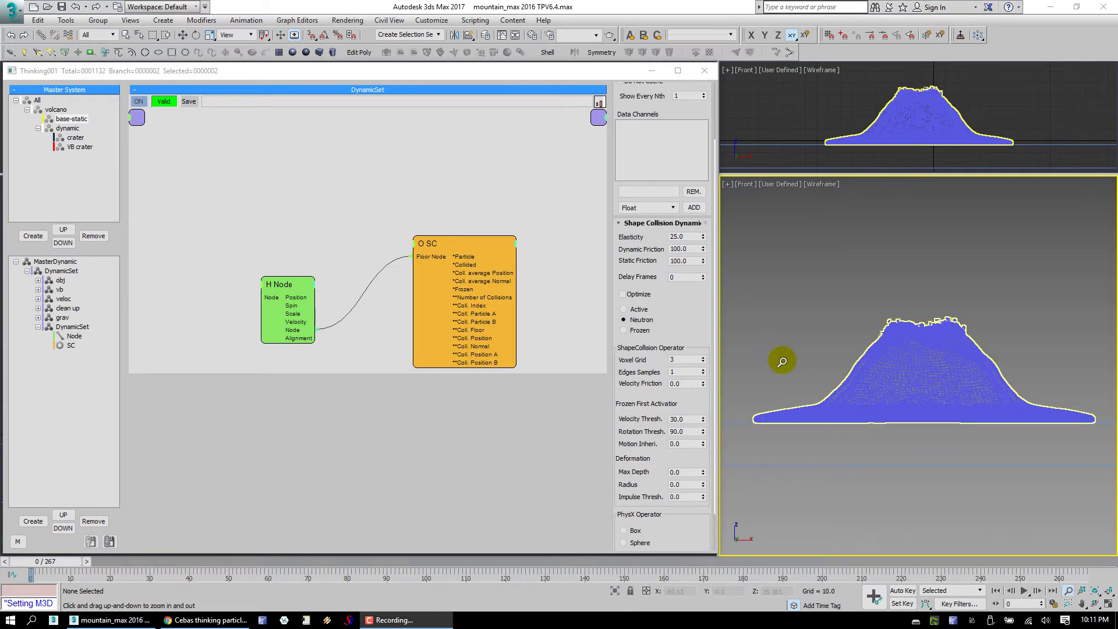
pyautogui.click(782, 362)
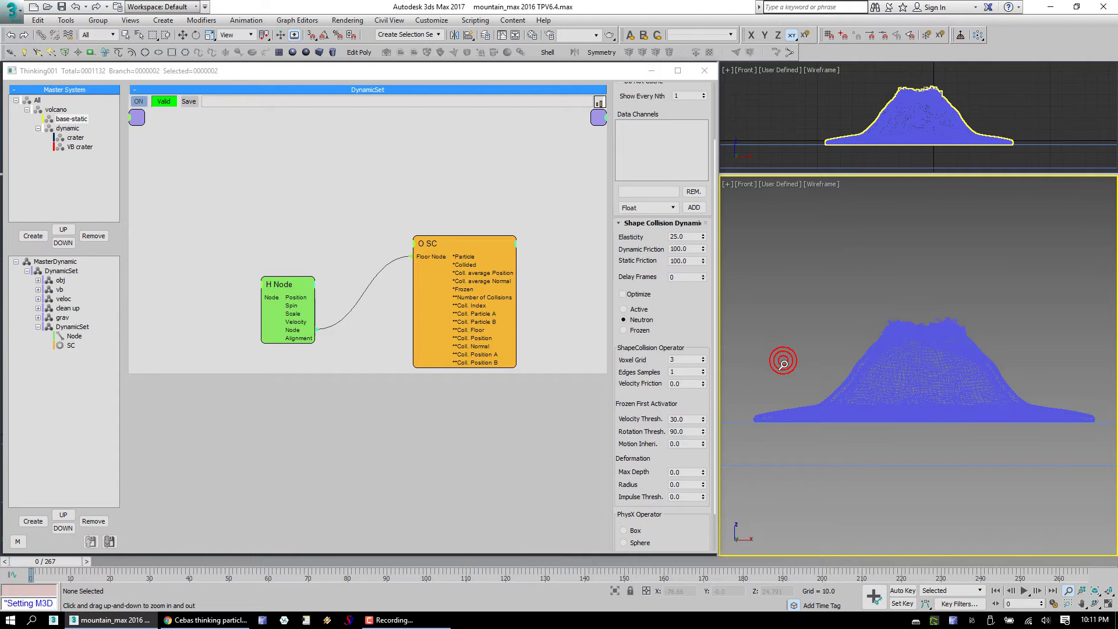
pyautogui.click(879, 370)
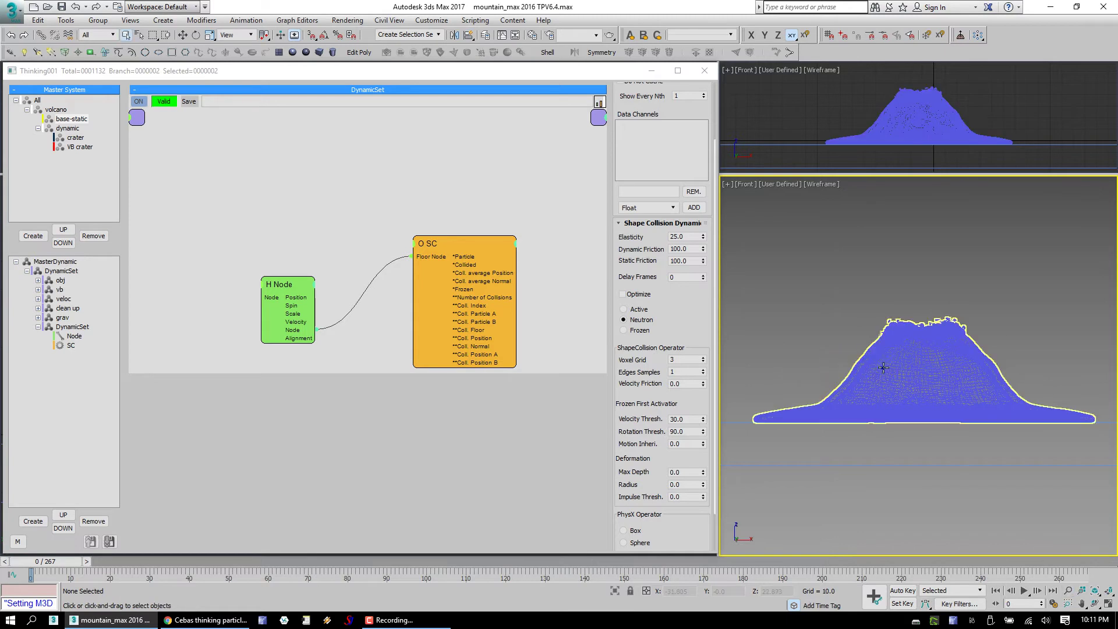
pyautogui.click(884, 367)
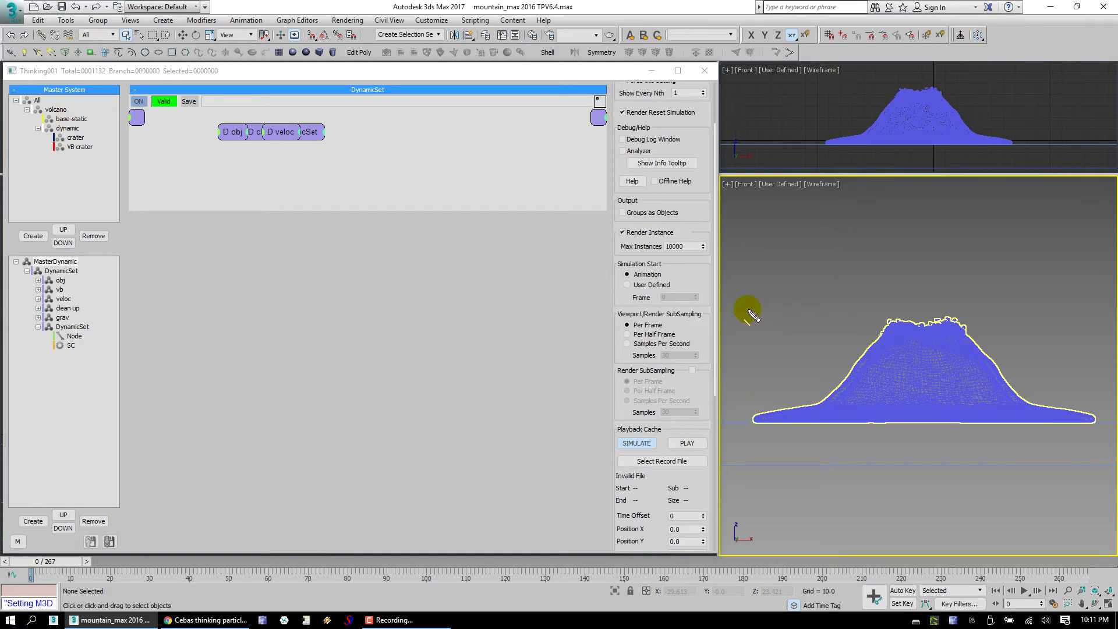
pyautogui.moveTo(749, 392); pyautogui.dragTo(751, 423)
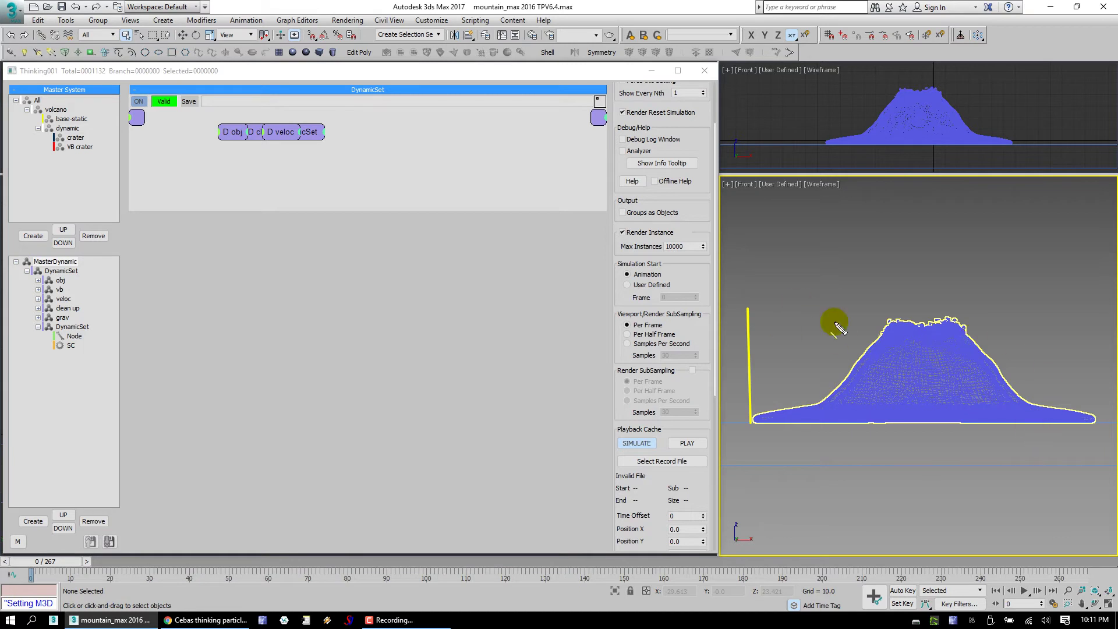
pyautogui.click(748, 310)
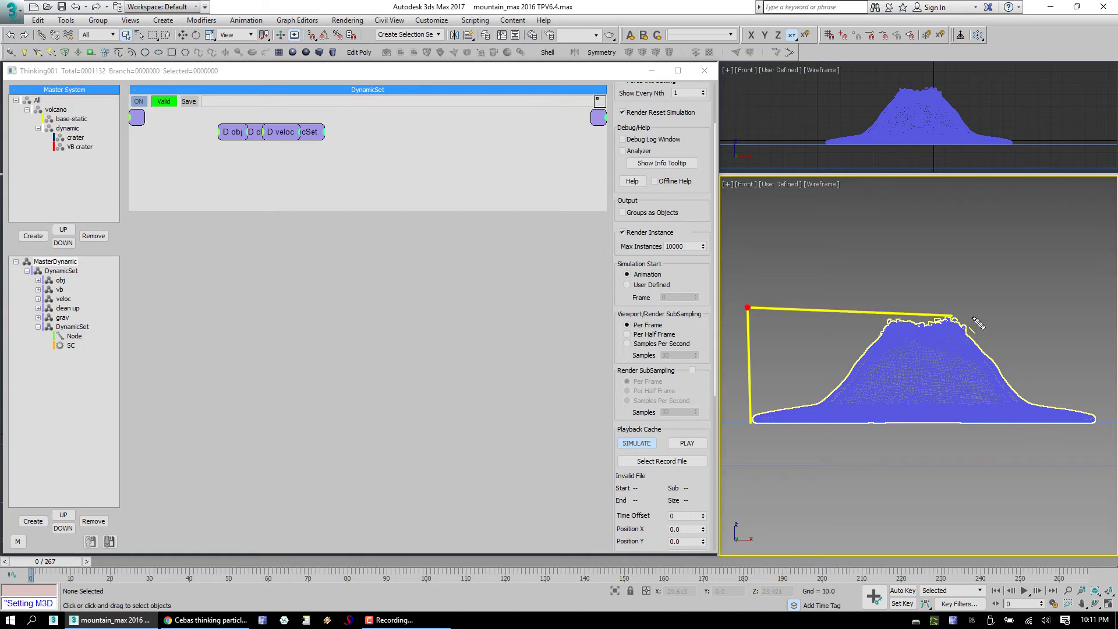
pyautogui.click(1101, 310)
pyautogui.rightClick(1101, 311)
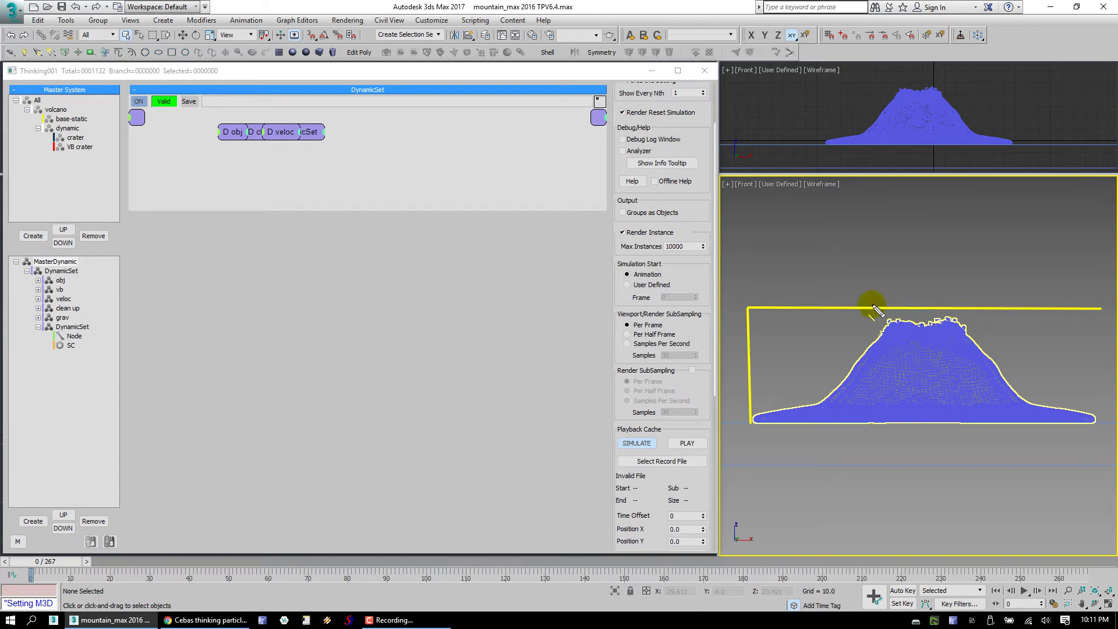
pyautogui.moveTo(1096, 331); pyautogui.dragTo(1093, 423)
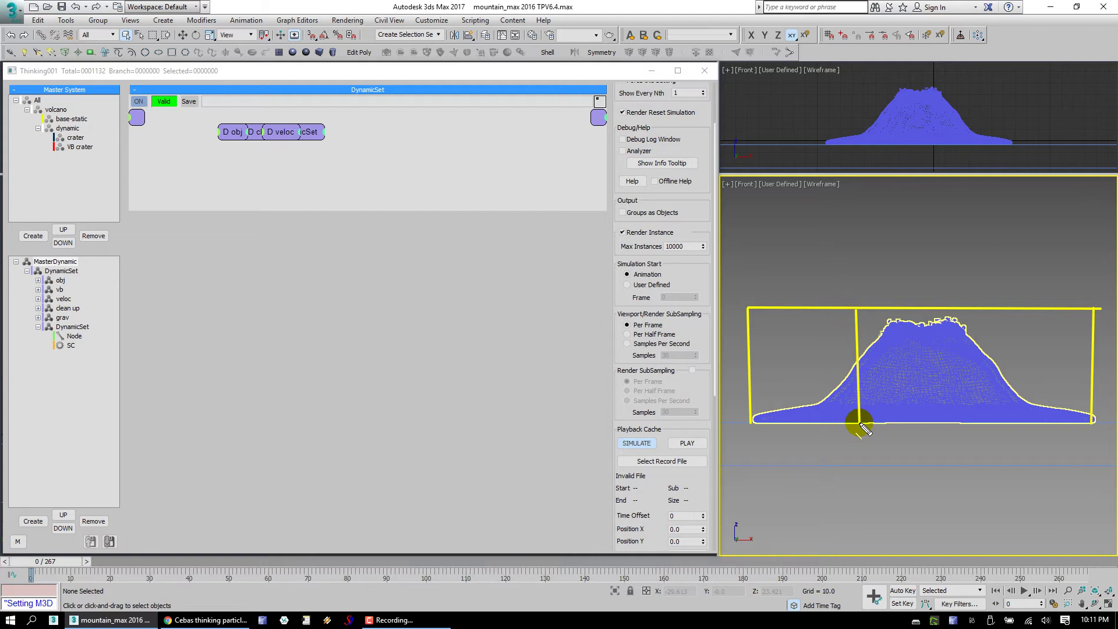
pyautogui.moveTo(976, 399); pyautogui.dragTo(982, 422)
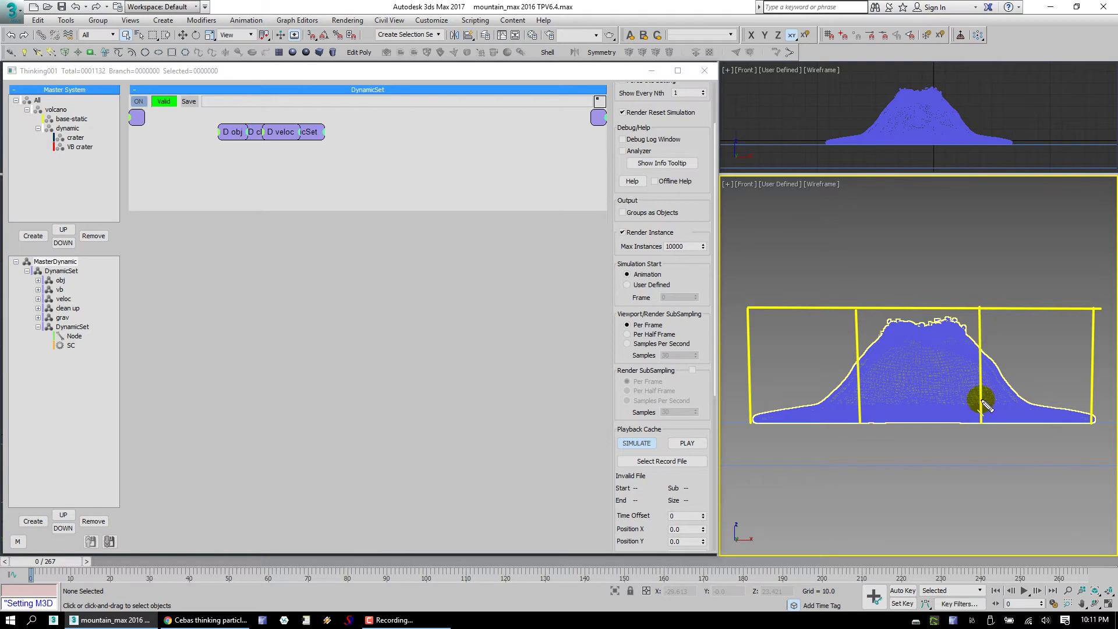
pyautogui.click(750, 345)
pyautogui.click(1093, 345)
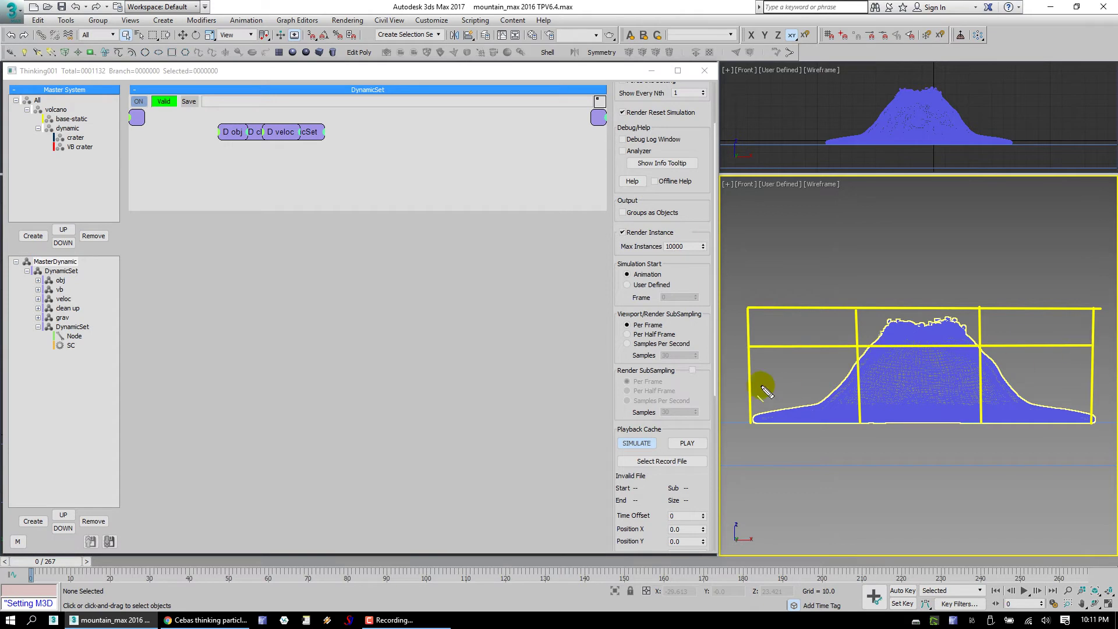
pyautogui.click(1093, 382)
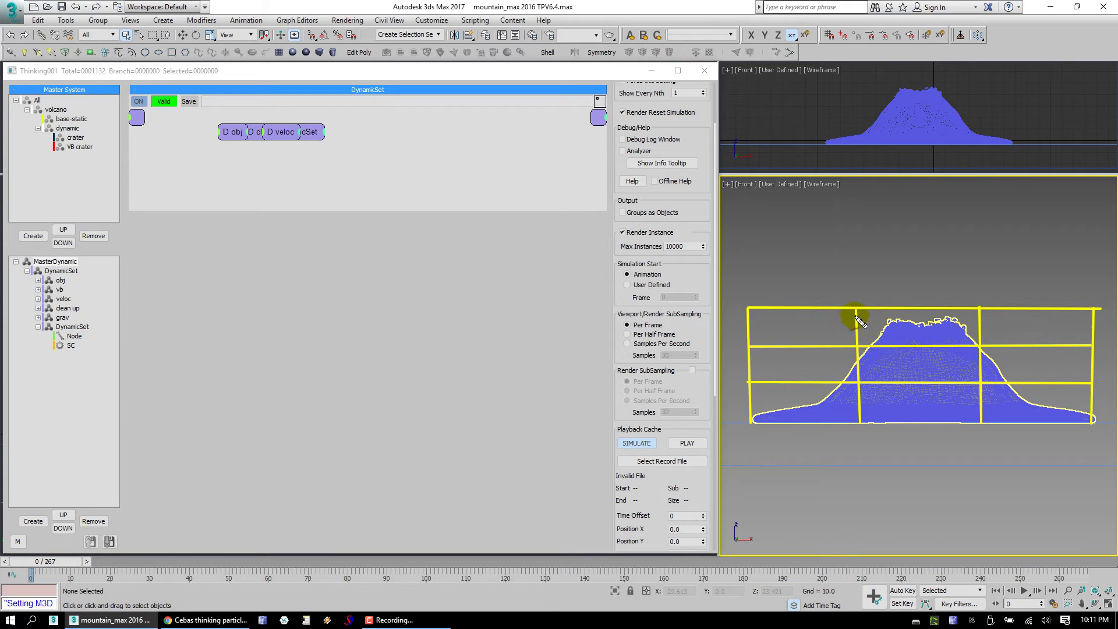
pyautogui.moveTo(859, 316); pyautogui.dragTo(862, 338)
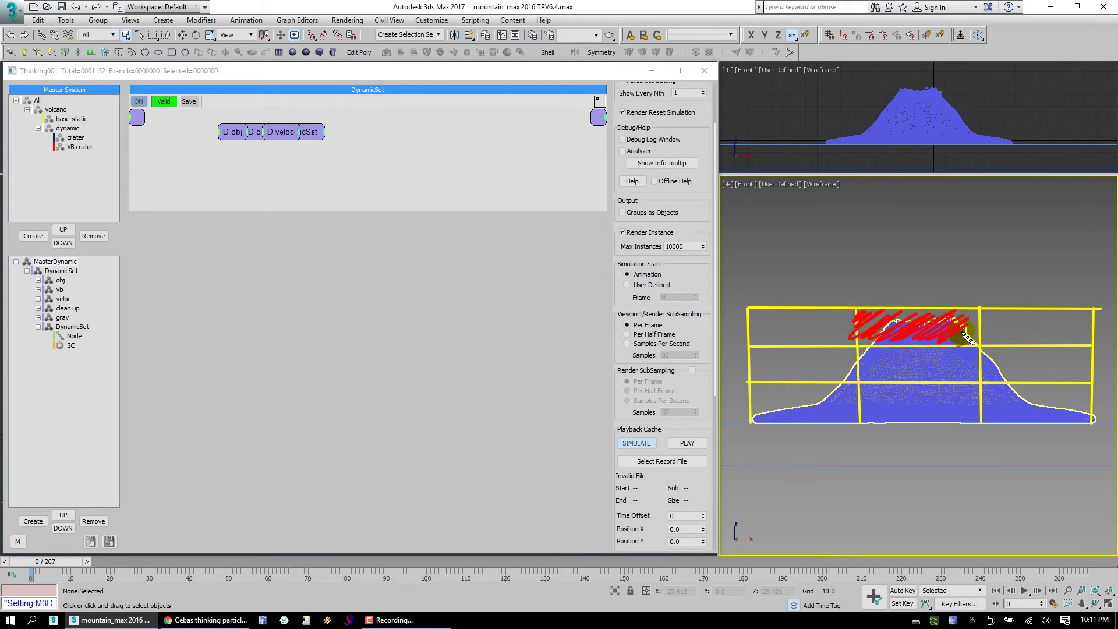
pyautogui.moveTo(885, 364)
pyautogui.mouseDown()
pyautogui.moveTo(897, 410)
pyautogui.moveTo(953, 402)
pyautogui.moveTo(934, 415)
pyautogui.mouseUp()
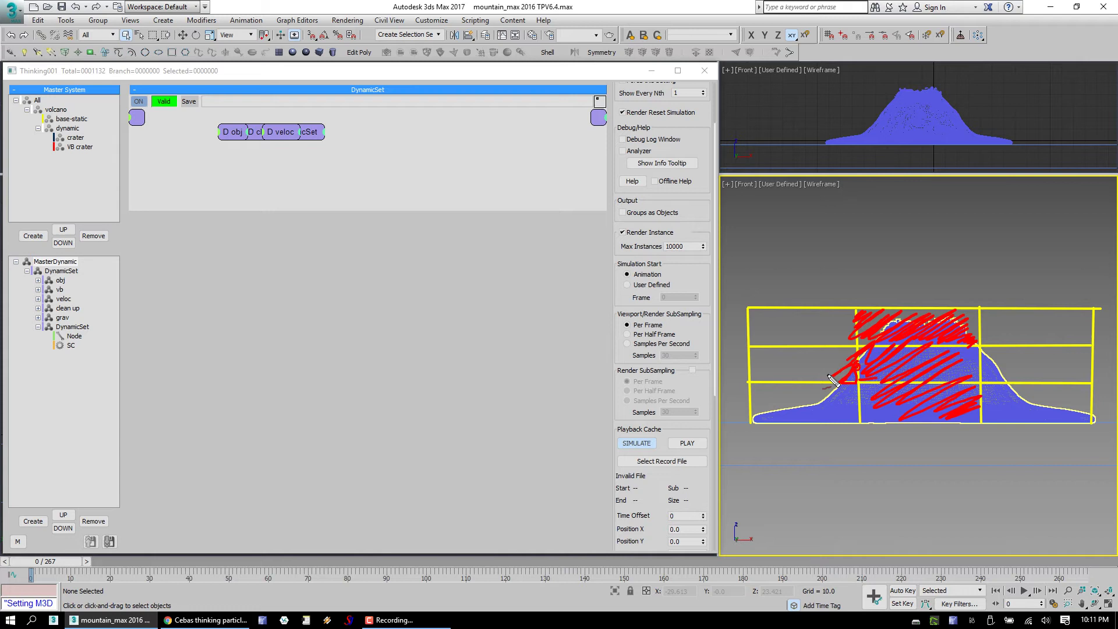
pyautogui.moveTo(833, 381); pyautogui.dragTo(777, 361)
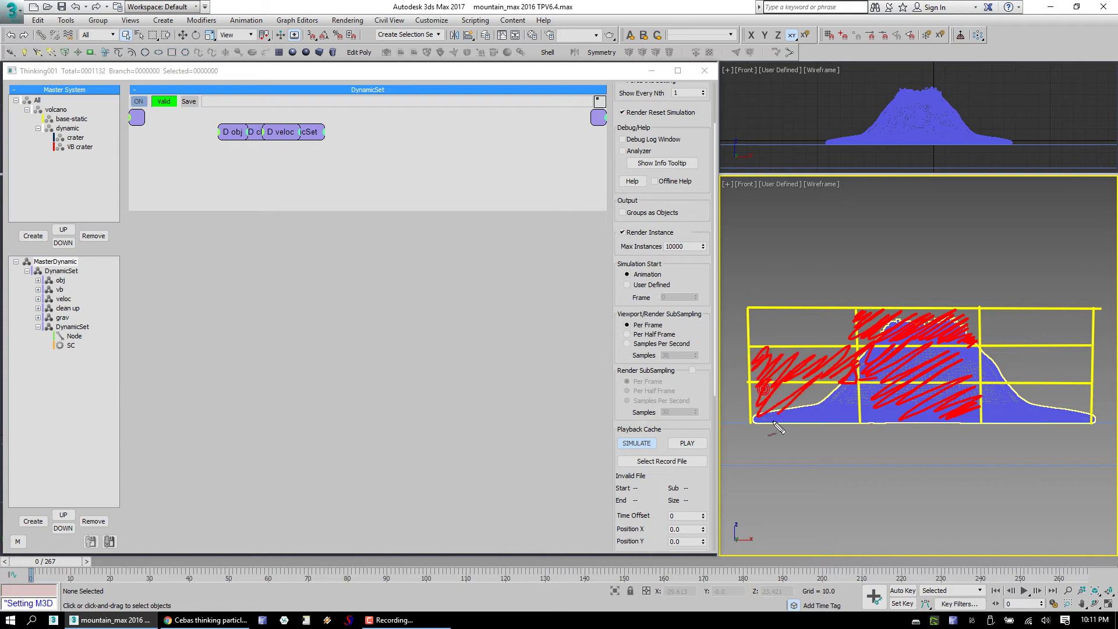
pyautogui.moveTo(779, 428)
pyautogui.mouseDown()
pyautogui.moveTo(851, 378)
pyautogui.moveTo(868, 407)
pyautogui.moveTo(909, 411)
pyautogui.mouseUp()
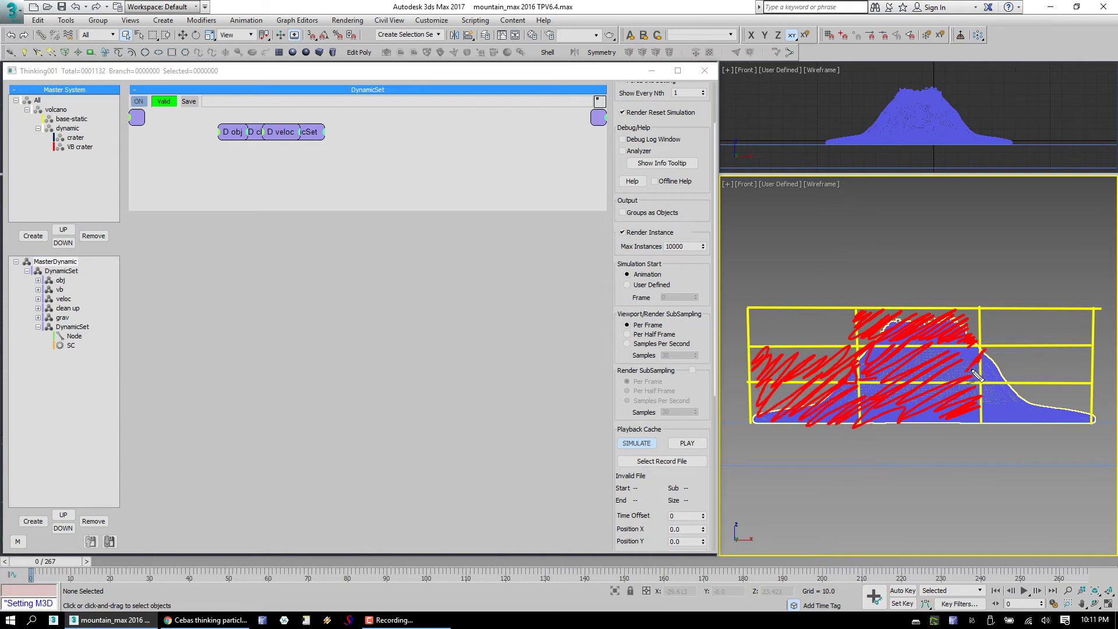
pyautogui.moveTo(977, 375)
pyautogui.mouseDown()
pyautogui.moveTo(1031, 355)
pyautogui.moveTo(1087, 373)
pyautogui.mouseUp()
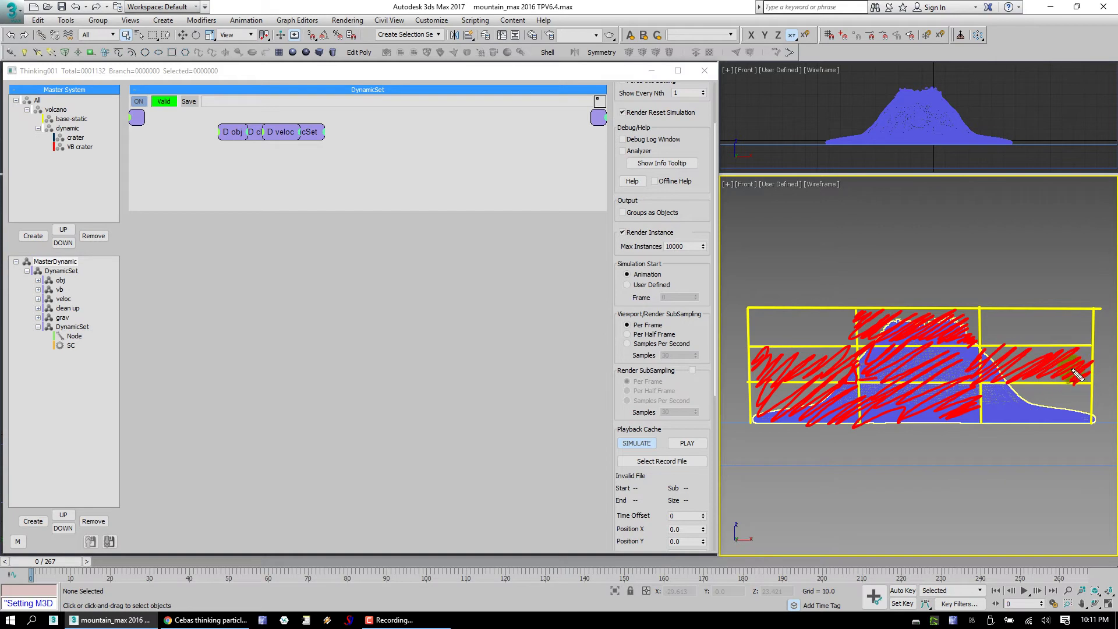
pyautogui.moveTo(995, 409)
pyautogui.mouseDown()
pyautogui.moveTo(1083, 408)
pyautogui.moveTo(1019, 421)
pyautogui.mouseUp()
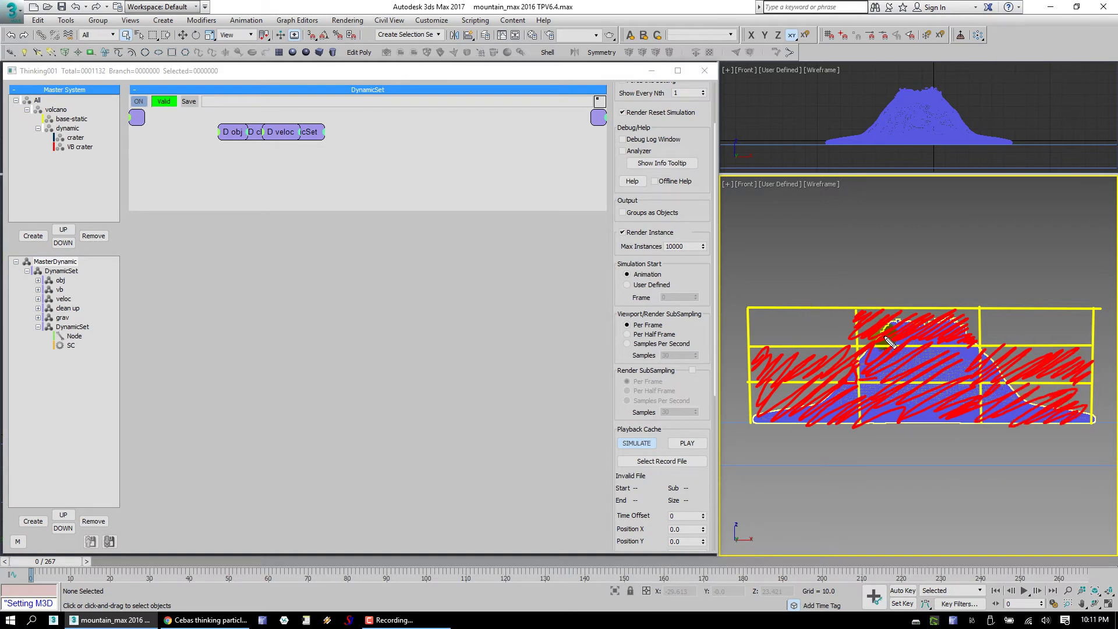
# Clear the red sketch marks and zoom the front view in and out on the volcano.
pyautogui.press('Escape')
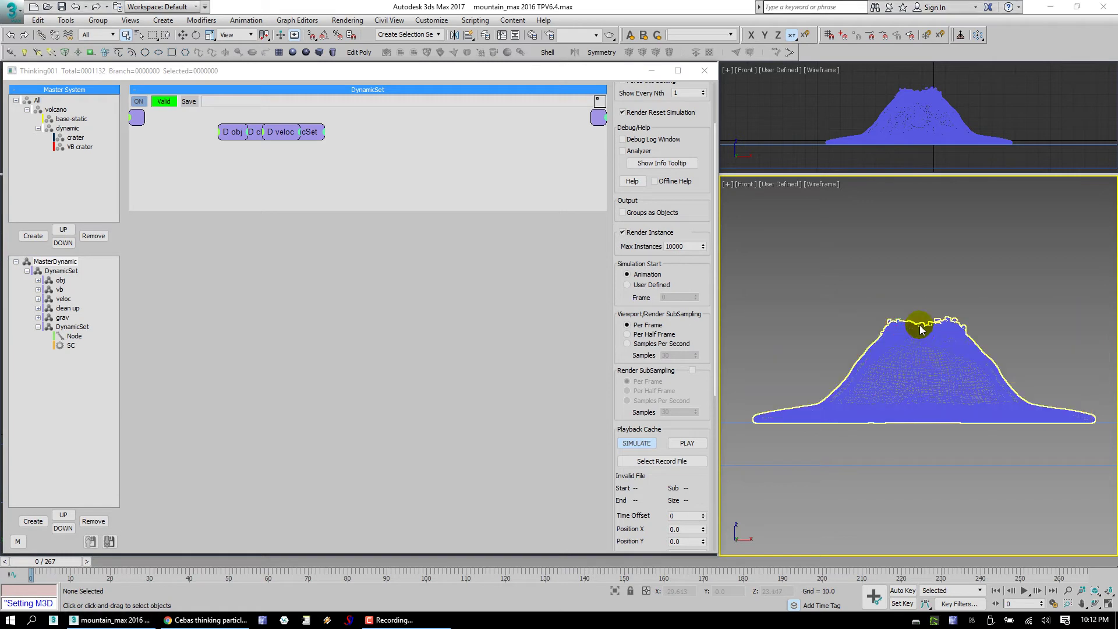
pyautogui.hotkey('alt', 'z')
pyautogui.moveTo(919, 339); pyautogui.dragTo(980, 286)
pyautogui.keyDown('ctrl'); pyautogui.keyDown('alt'); pyautogui.moveTo(980, 286); pyautogui.dragTo(947, 323, button='middle'); pyautogui.keyUp('alt'); pyautogui.keyUp('ctrl')
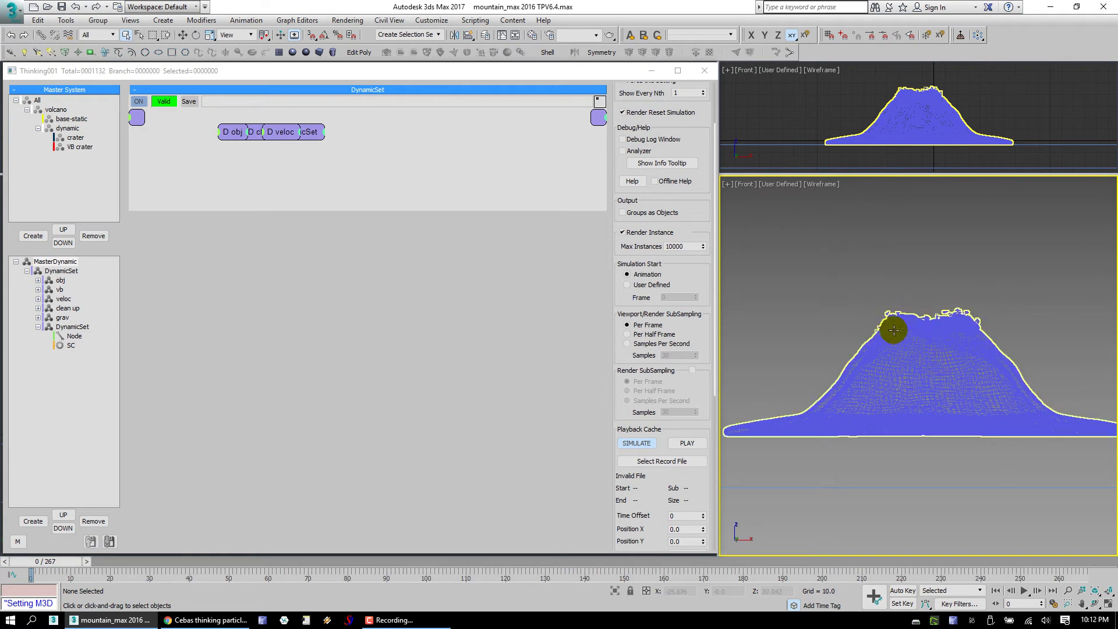
# Open the base-static group's collision settings and re-enter Voxel Grid 64.
pyautogui.click(73, 121)
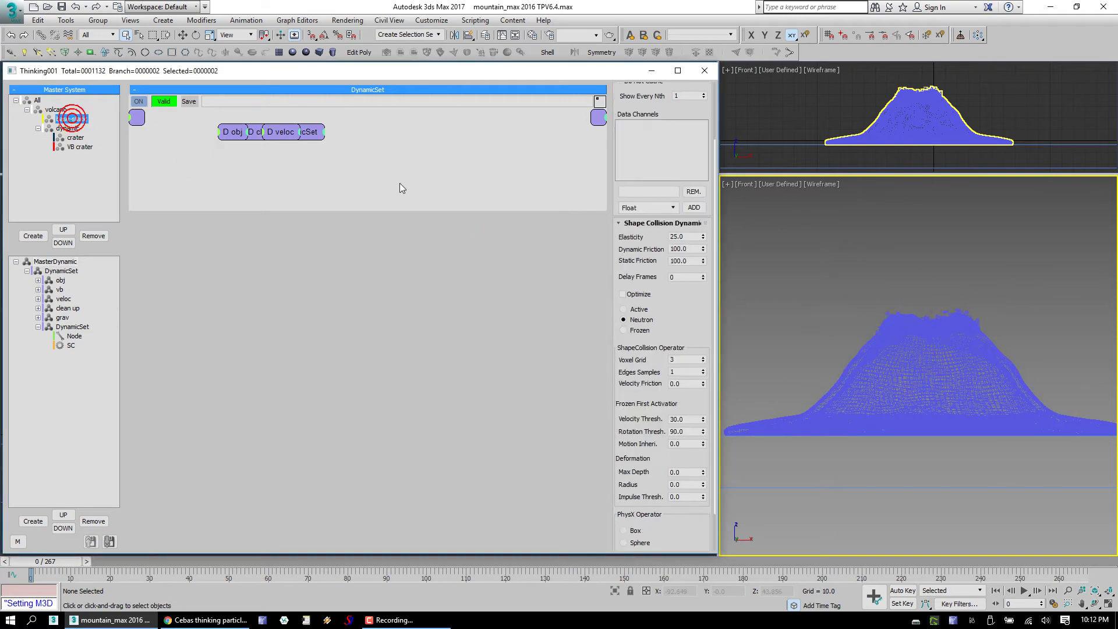
pyautogui.click(684, 361)
pyautogui.write('64')
pyautogui.press('Return')
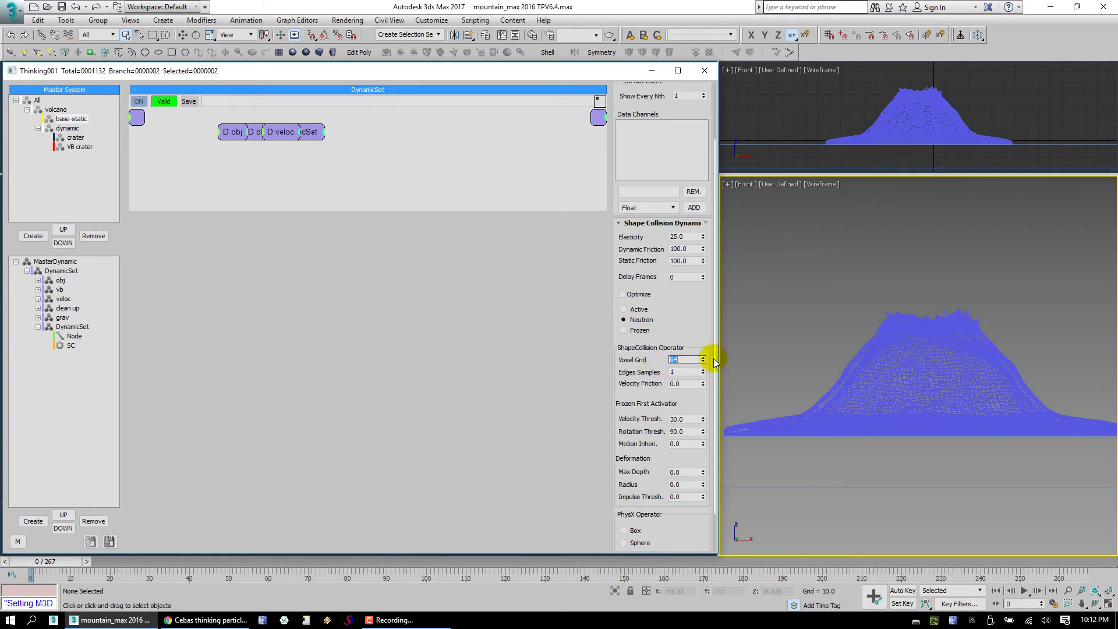
# Show the volcano shaded with edged faces (F3/F4) and zoom into the crater.
pyautogui.click(884, 306)
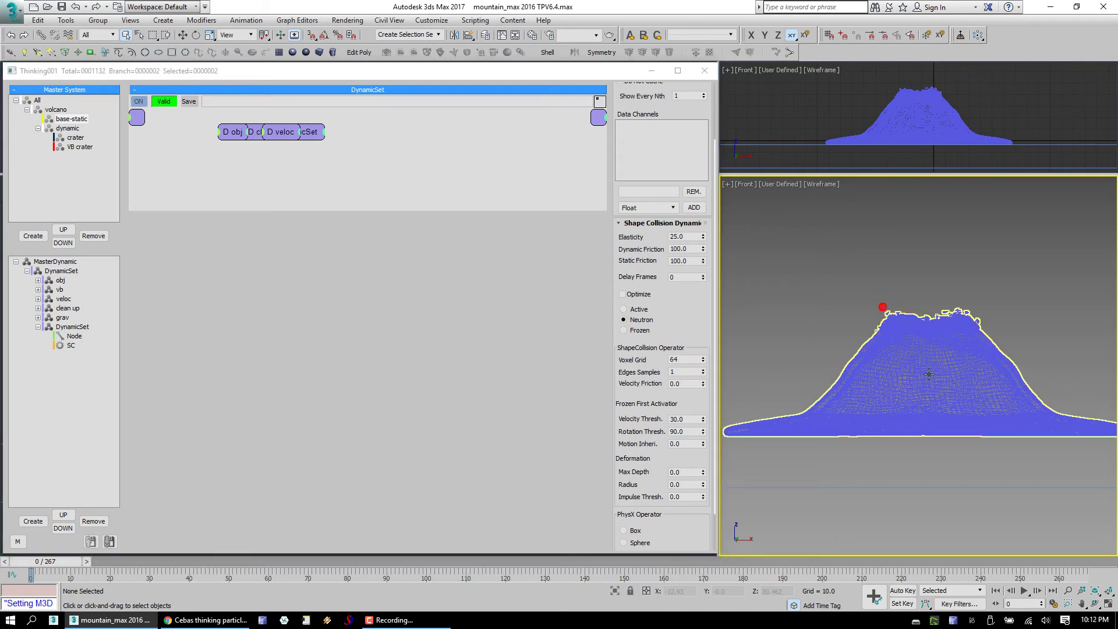
pyautogui.press('F3')
pyautogui.hotkey('alt', 'z')
pyautogui.moveTo(896, 366); pyautogui.dragTo(952, 339)
pyautogui.press('F4')
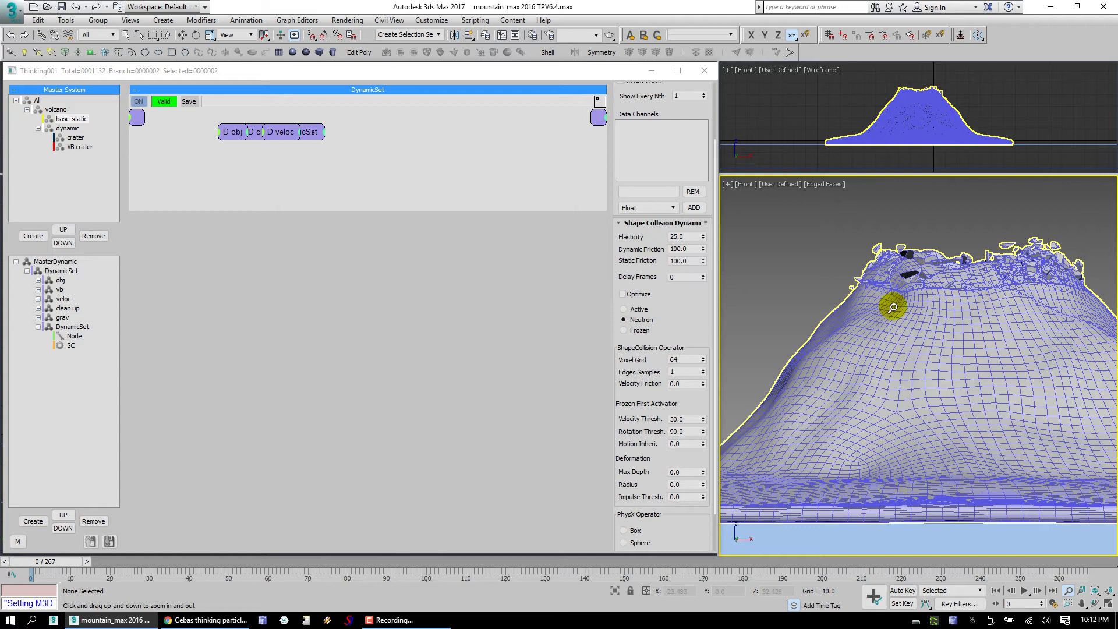
# Change the Shape Collision Voxel Grid to 32 and select the volcano mesh.
pyautogui.doubleClick(679, 360)
pyautogui.write('1')
pyautogui.press('Tab')
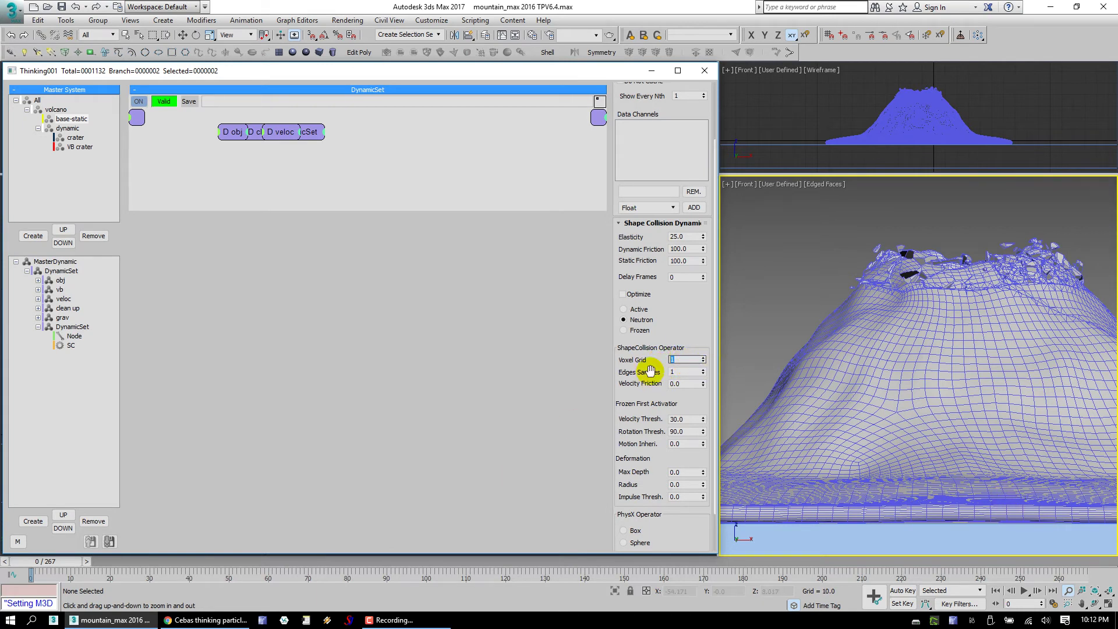
pyautogui.click(713, 321)
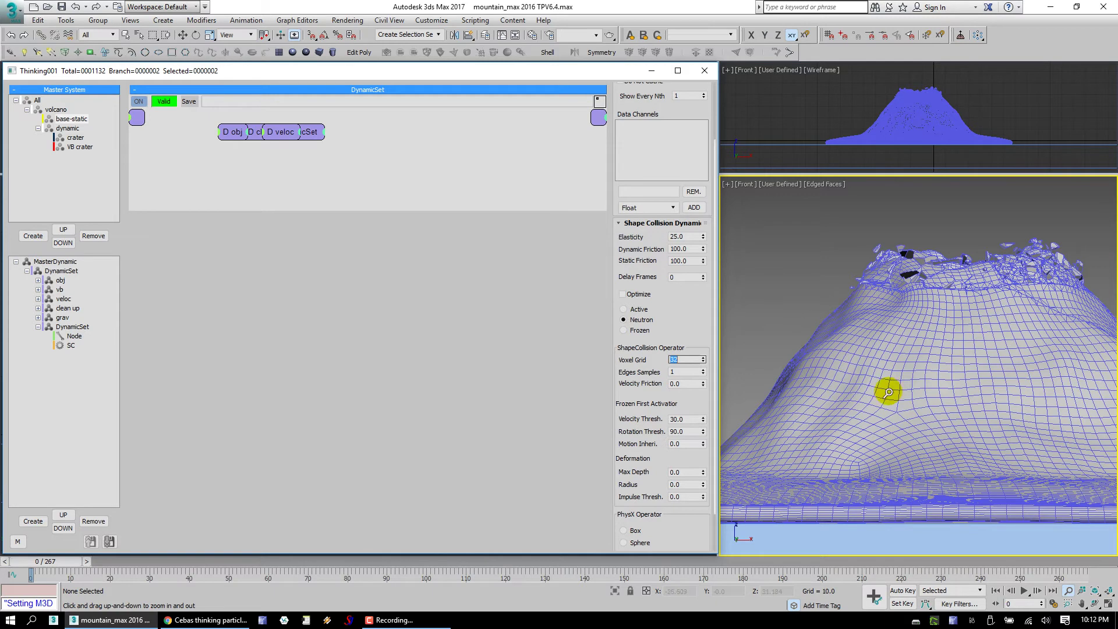
pyautogui.click(922, 296)
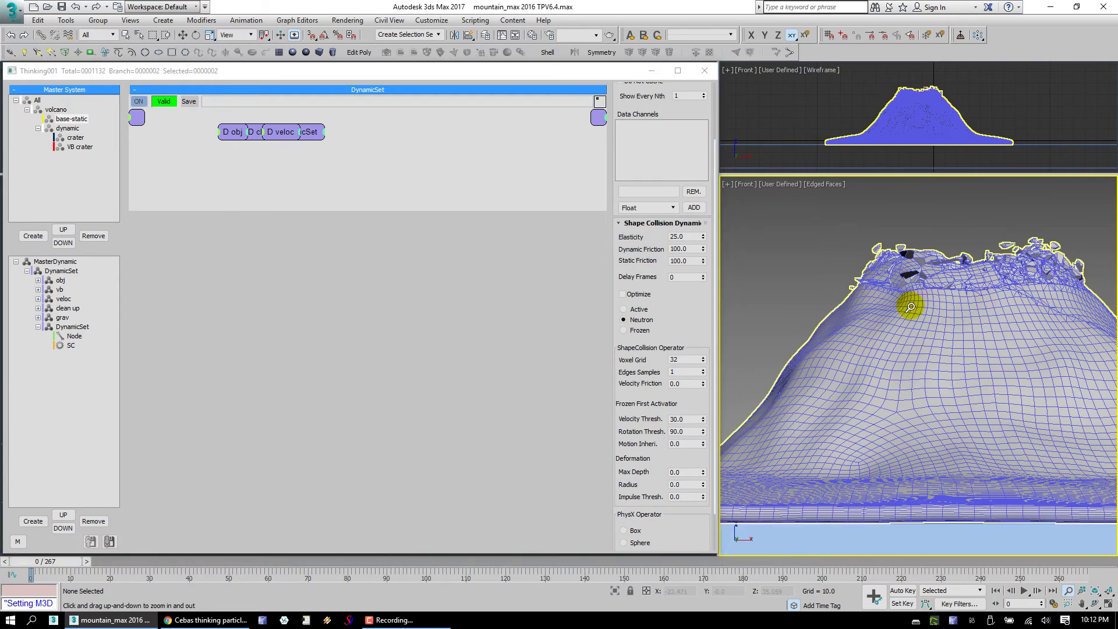
pyautogui.scroll(-3, 911, 307)
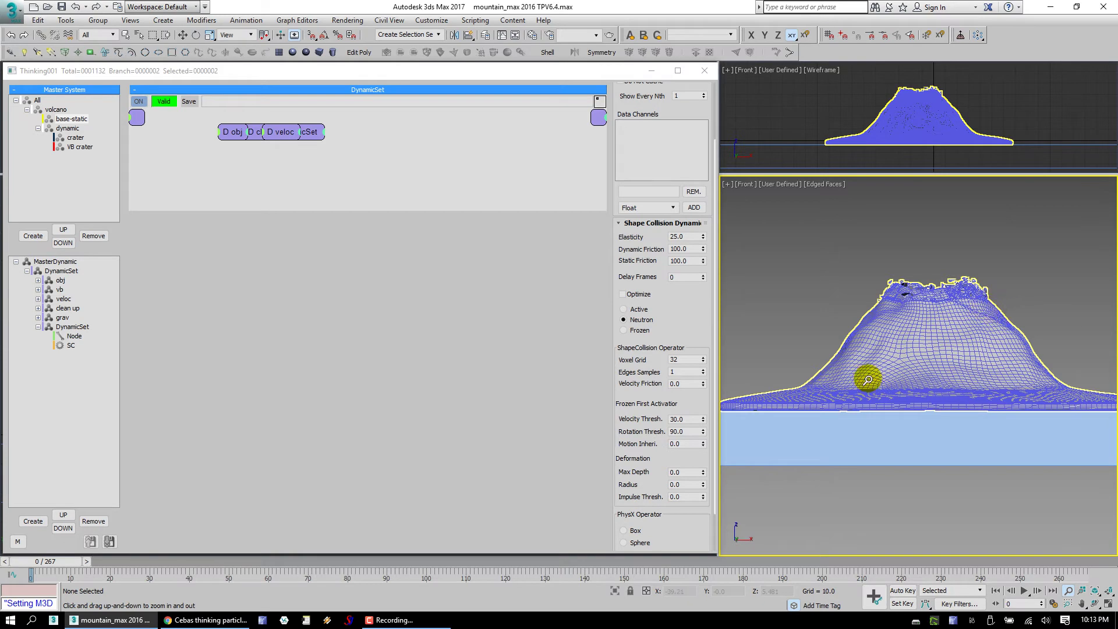
# Review the obj, DynamicSet, veloc and vb graphs, tidying node positions along the way.
pyautogui.click(60, 280)
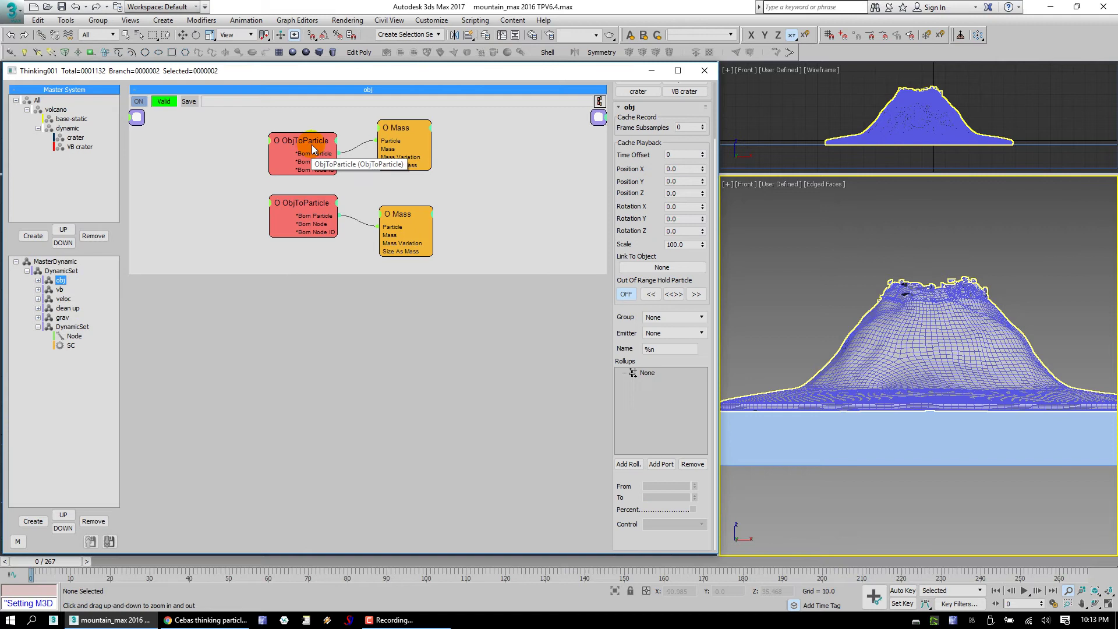
pyautogui.moveTo(313, 155); pyautogui.dragTo(311, 148)
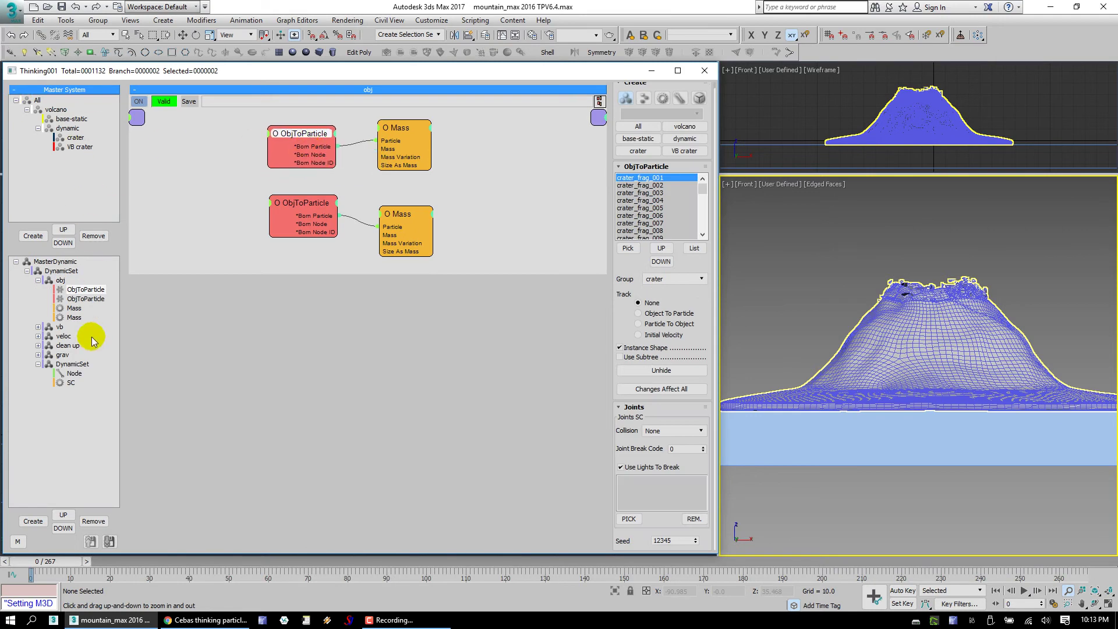
pyautogui.click(64, 364)
pyautogui.moveTo(286, 286); pyautogui.dragTo(290, 203)
pyautogui.moveTo(484, 269); pyautogui.dragTo(445, 238)
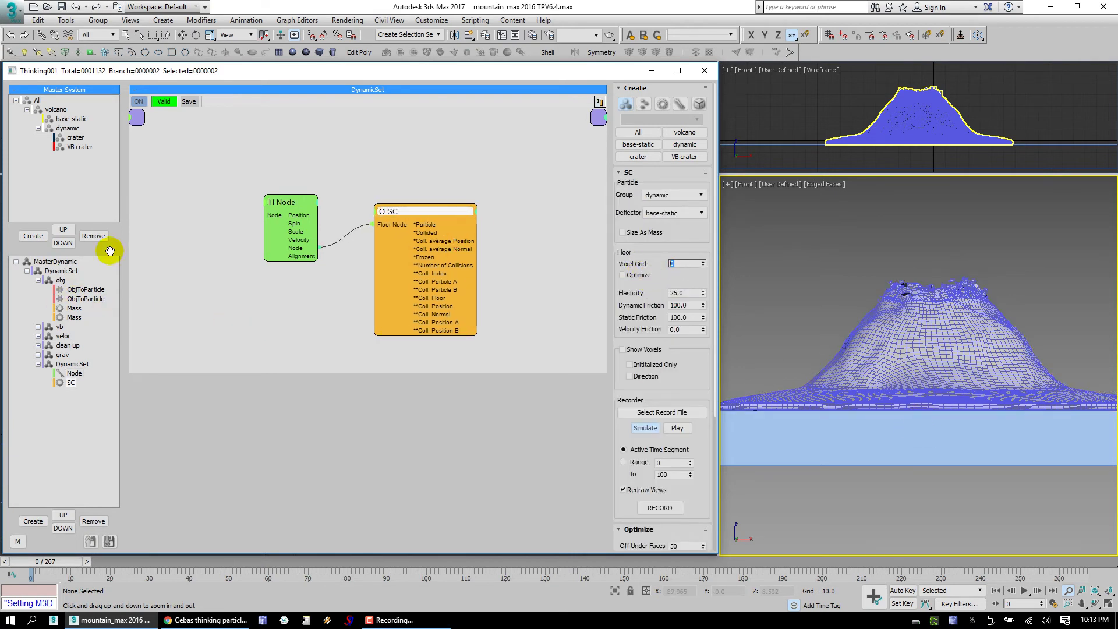
pyautogui.click(64, 337)
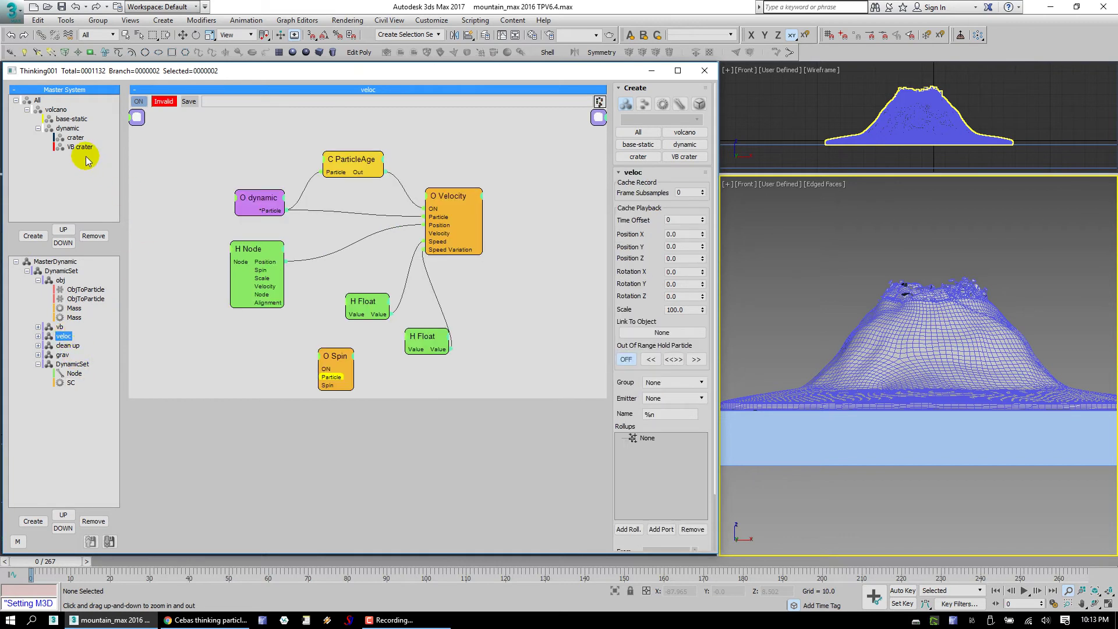
pyautogui.click(76, 137)
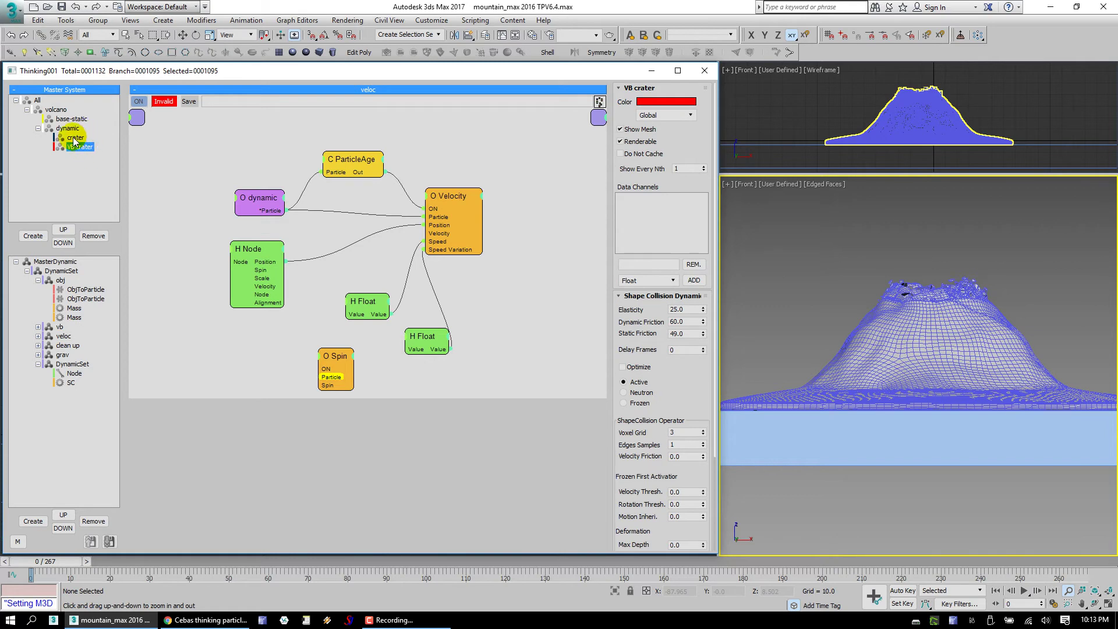
pyautogui.doubleClick(61, 327)
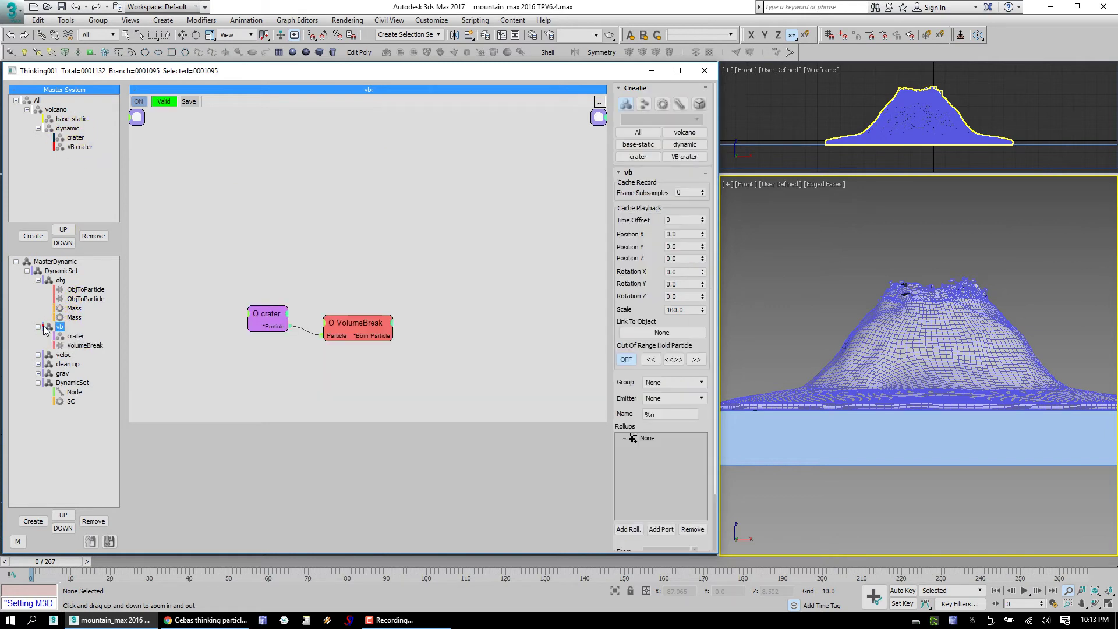
pyautogui.click(74, 308)
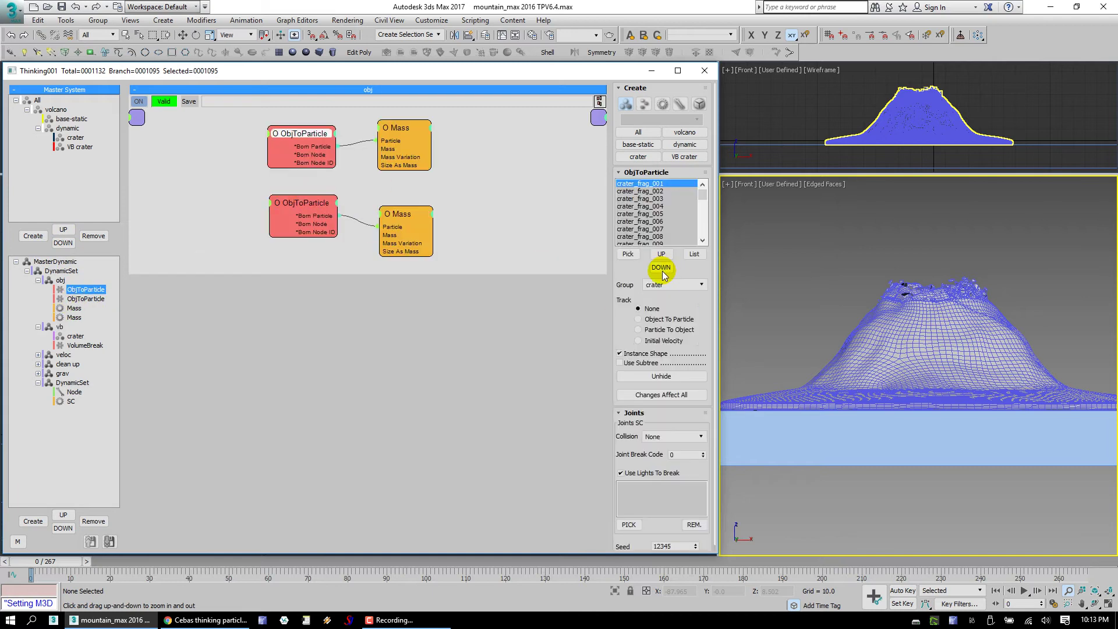
# Set the lower ObjToParticle node's base objects to track Object To Particle.
pyautogui.moveTo(284, 134); pyautogui.dragTo(295, 124)
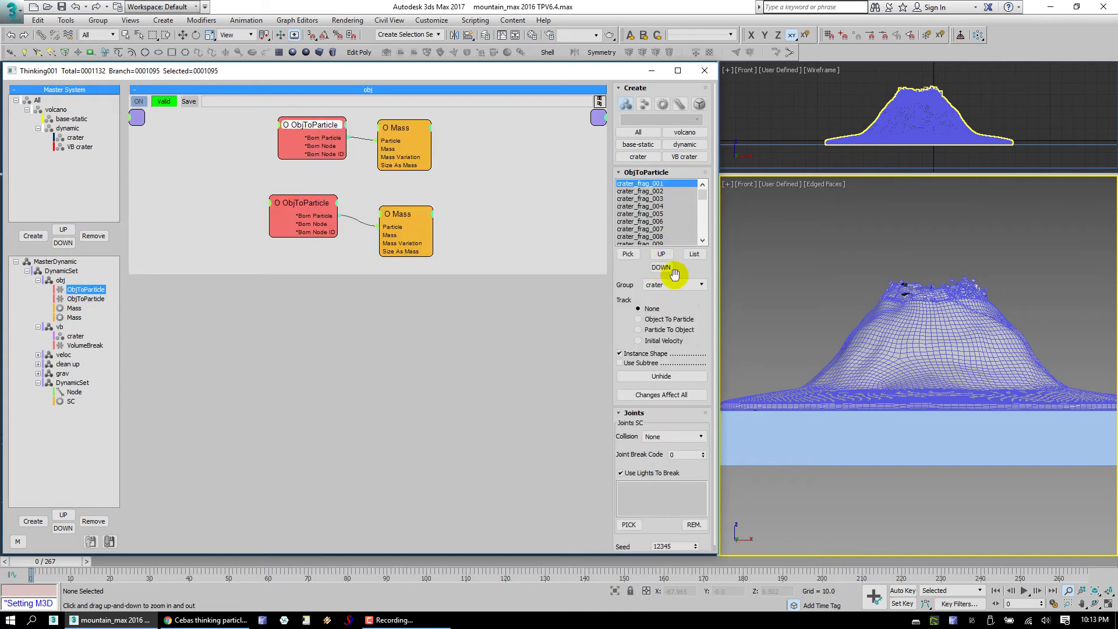
pyautogui.moveTo(287, 222); pyautogui.dragTo(289, 228)
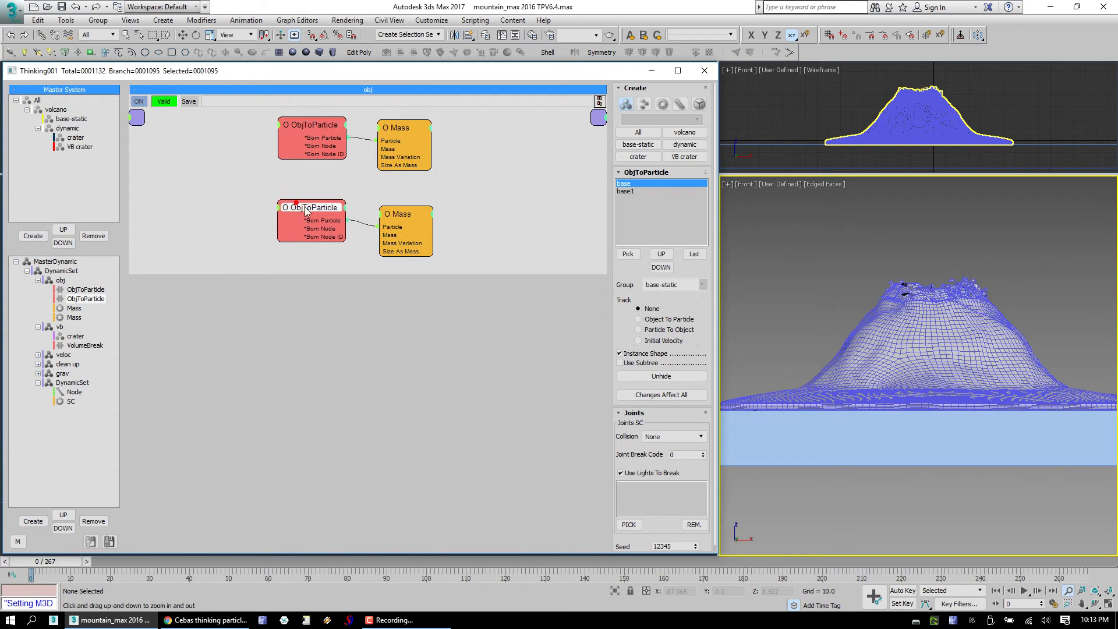
pyautogui.click(630, 184)
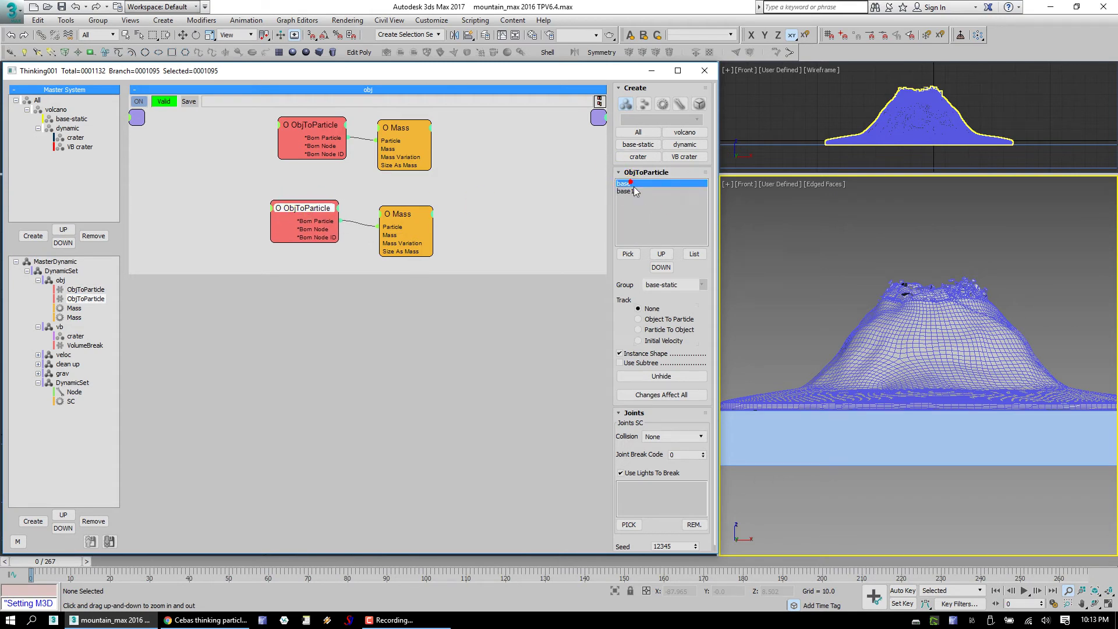
pyautogui.click(631, 191)
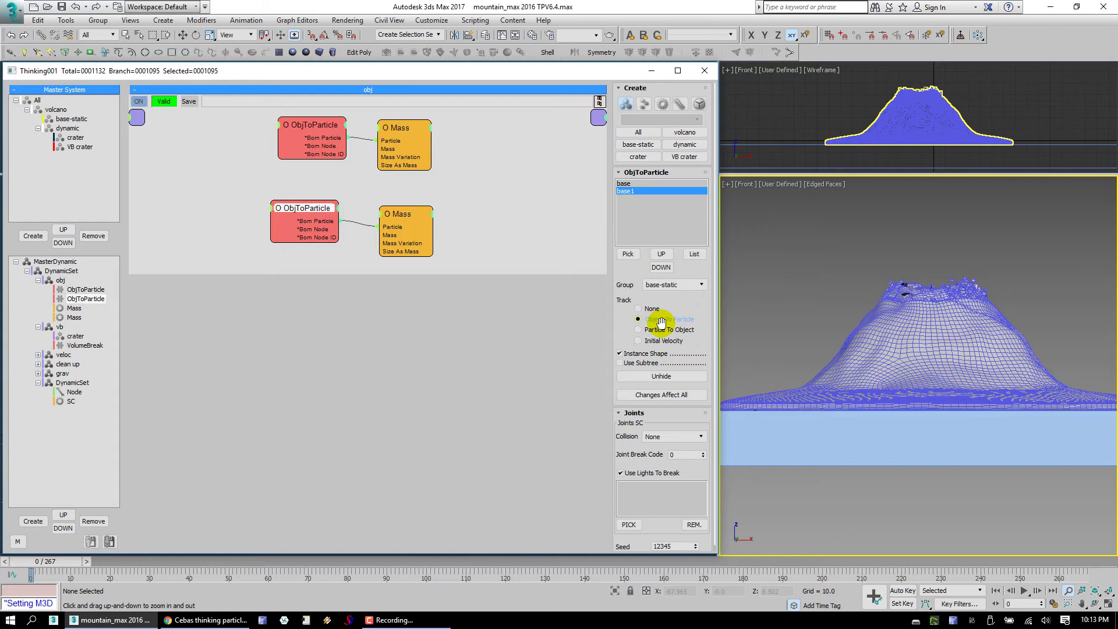
pyautogui.click(786, 282)
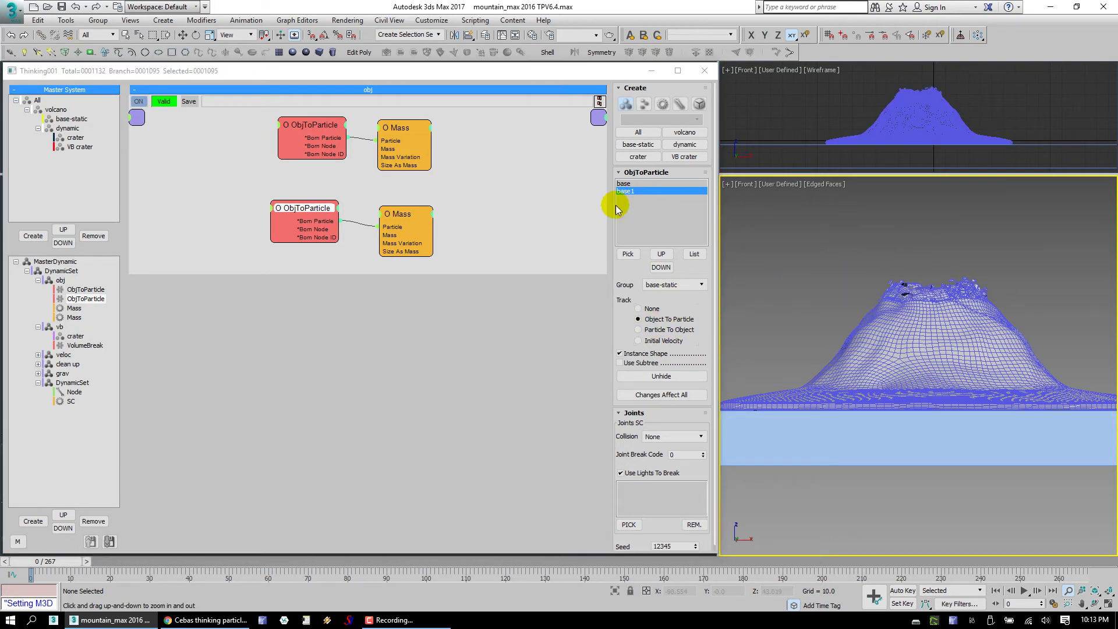
pyautogui.scroll(-3, 886, 301)
pyautogui.scroll(1, 897, 284)
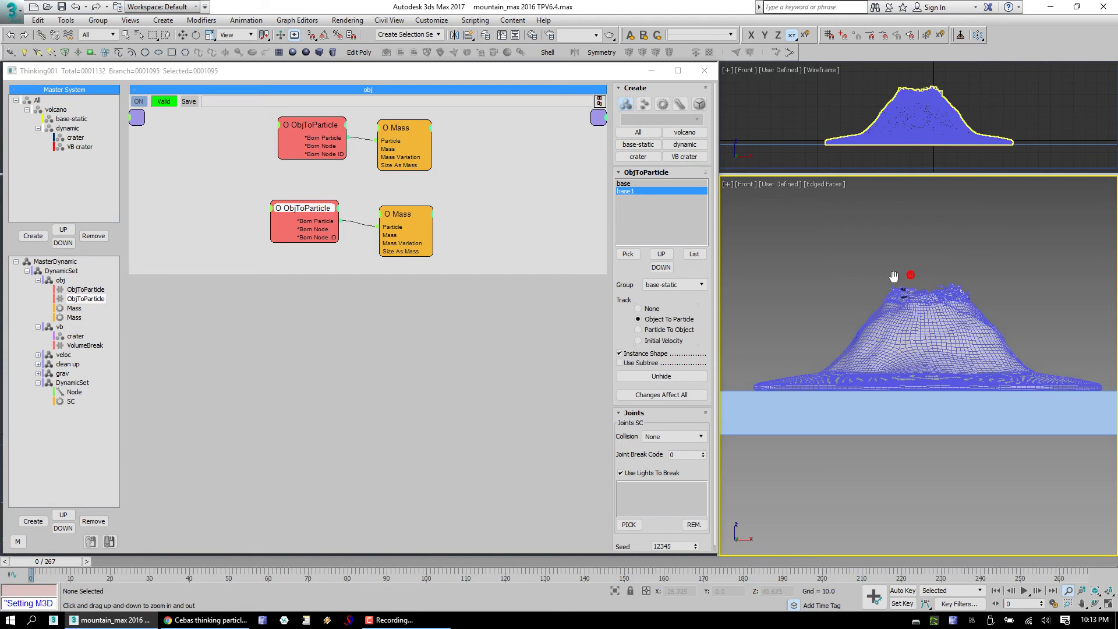
pyautogui.moveTo(894, 276); pyautogui.dragTo(888, 280, button='middle')
# Select base through Frag008 in the default layer and create a new layer from them.
pyautogui.press('l')
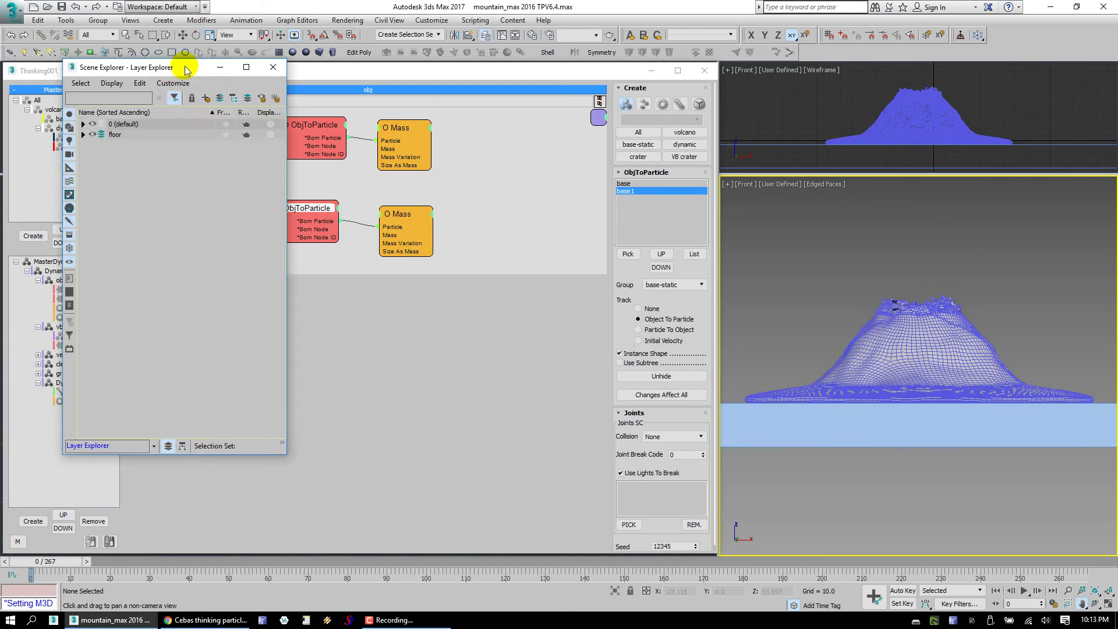
pyautogui.moveTo(185, 71); pyautogui.dragTo(575, 64)
pyautogui.click(473, 117)
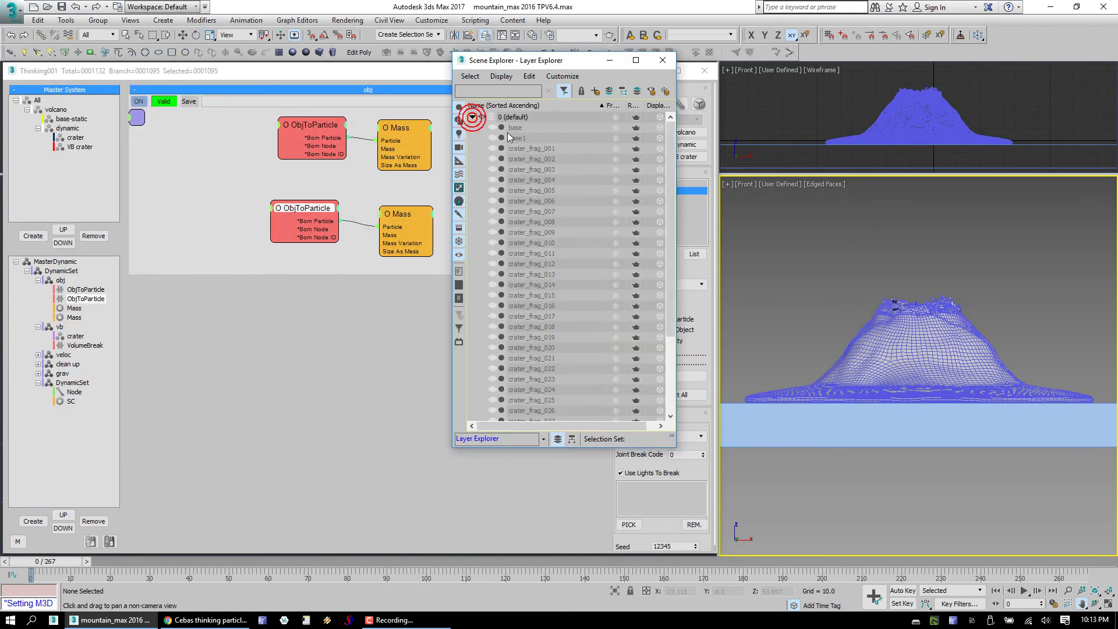
pyautogui.click(518, 129)
pyautogui.moveTo(670, 158); pyautogui.dragTo(670, 233)
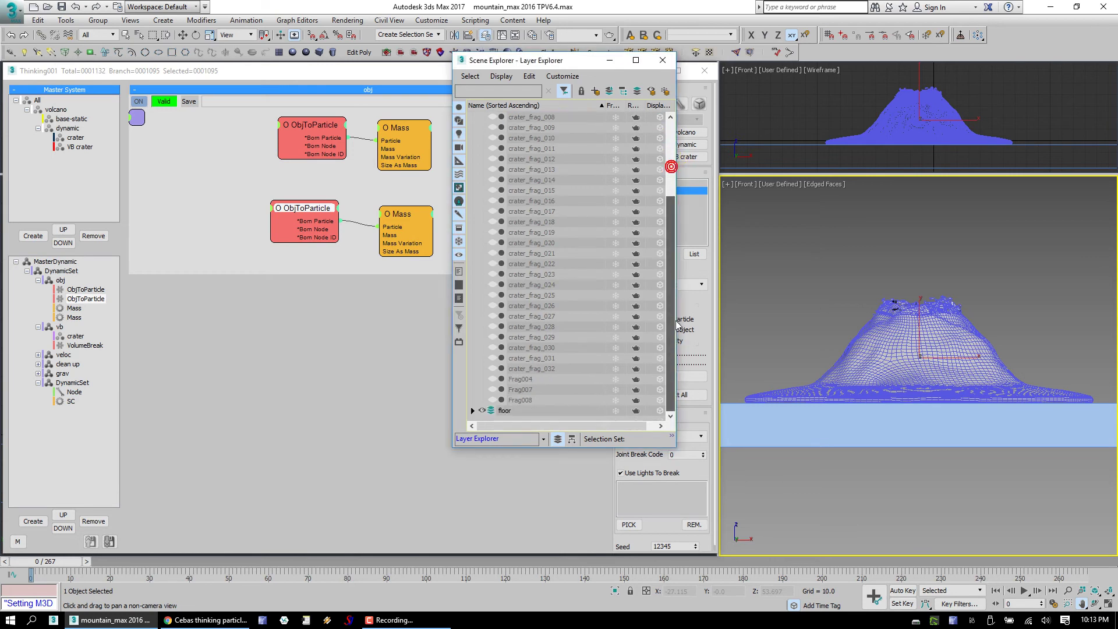
pyautogui.keyDown('shift'); pyautogui.click(524, 400); pyautogui.keyUp('shift')
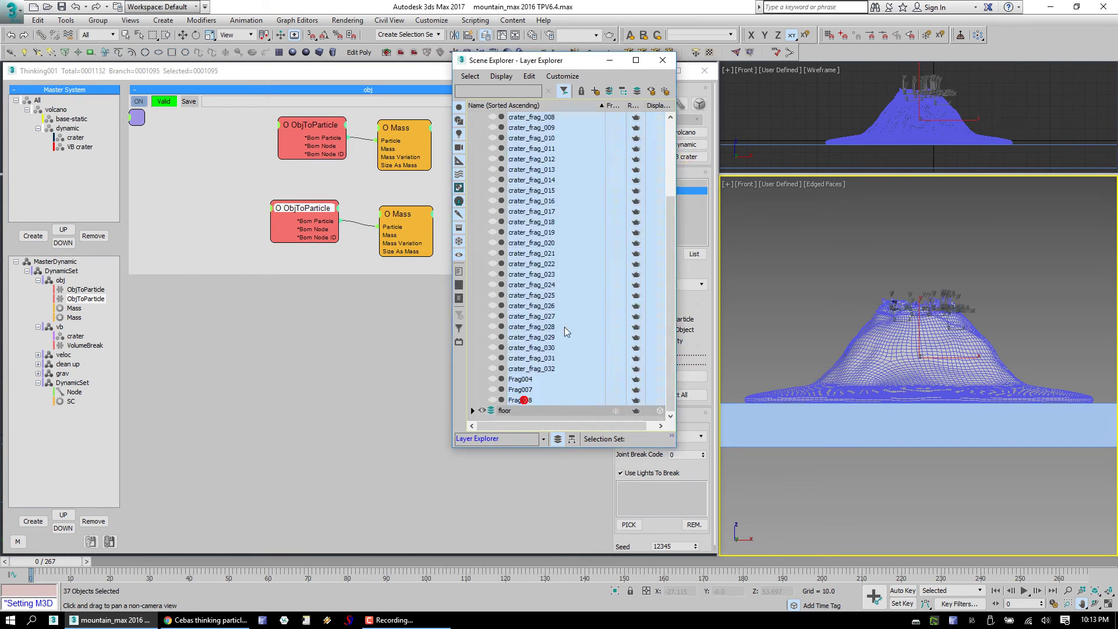
pyautogui.click(596, 91)
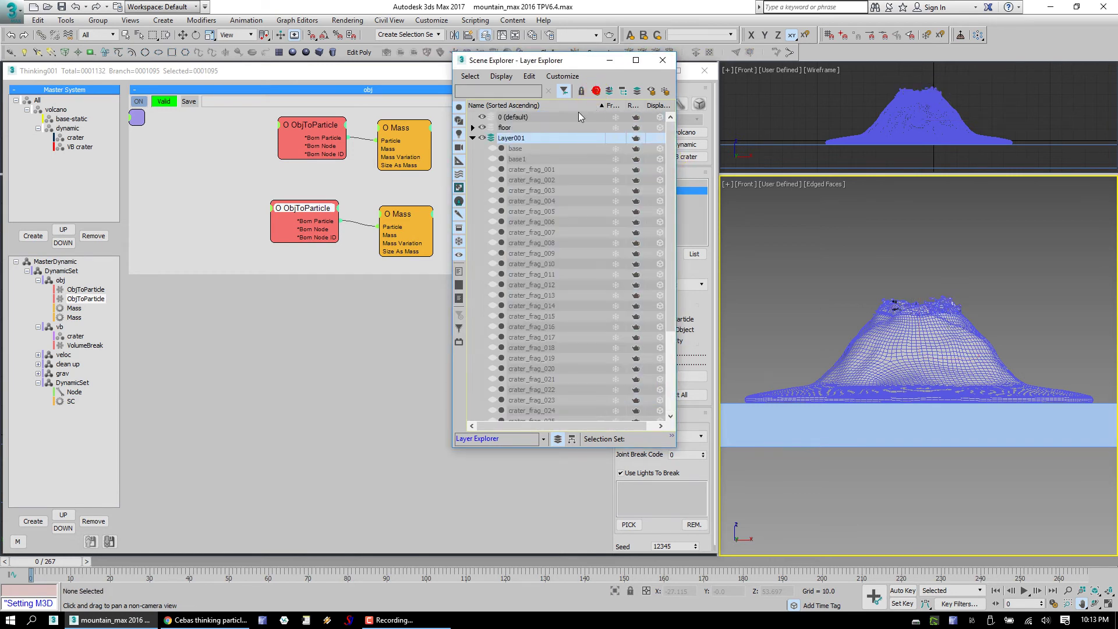
# Rename Layer001 to 'sources'.
pyautogui.rightClick(512, 140)
pyautogui.click(537, 187)
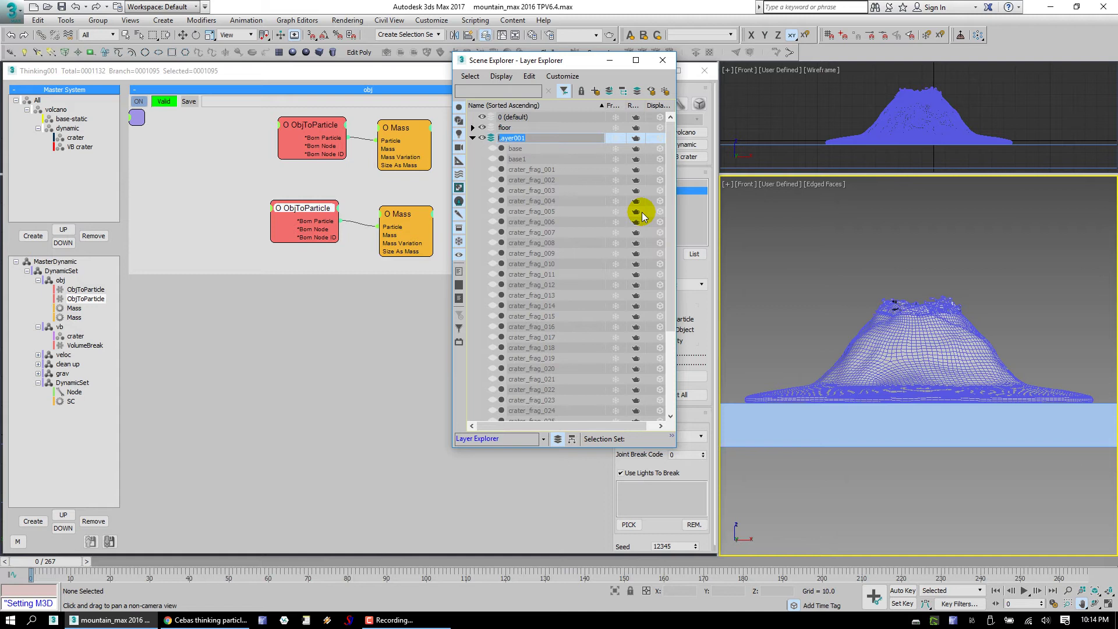
pyautogui.write('sources')
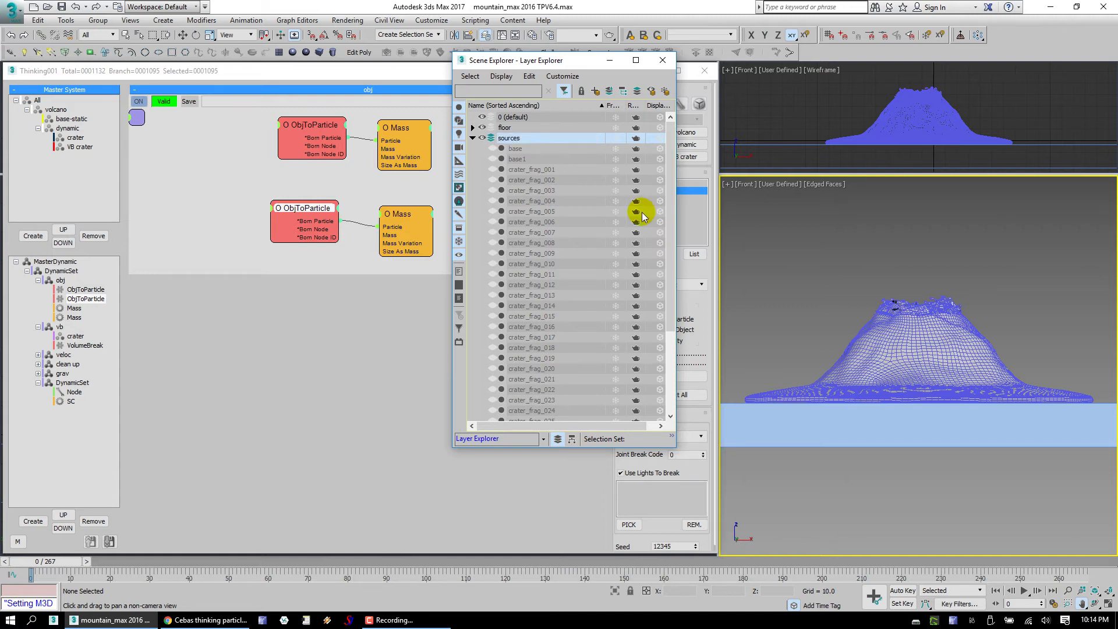
pyautogui.click(475, 141)
pyautogui.click(472, 128)
# Move Thinking001 onto its own new layer named TP.
pyautogui.click(532, 160)
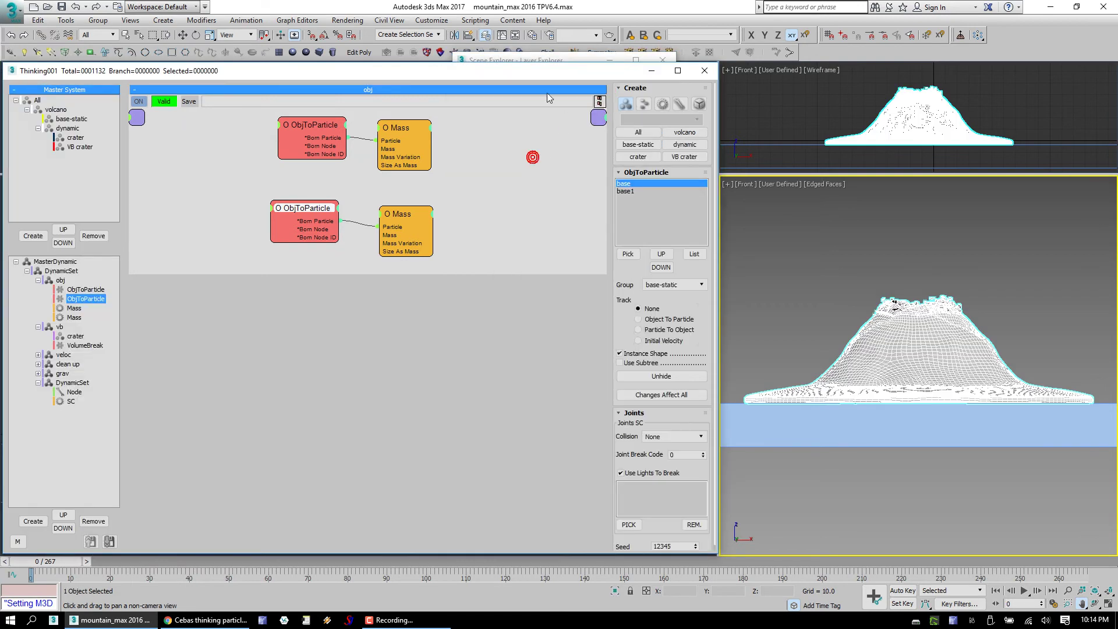
pyautogui.click(702, 68)
pyautogui.click(595, 91)
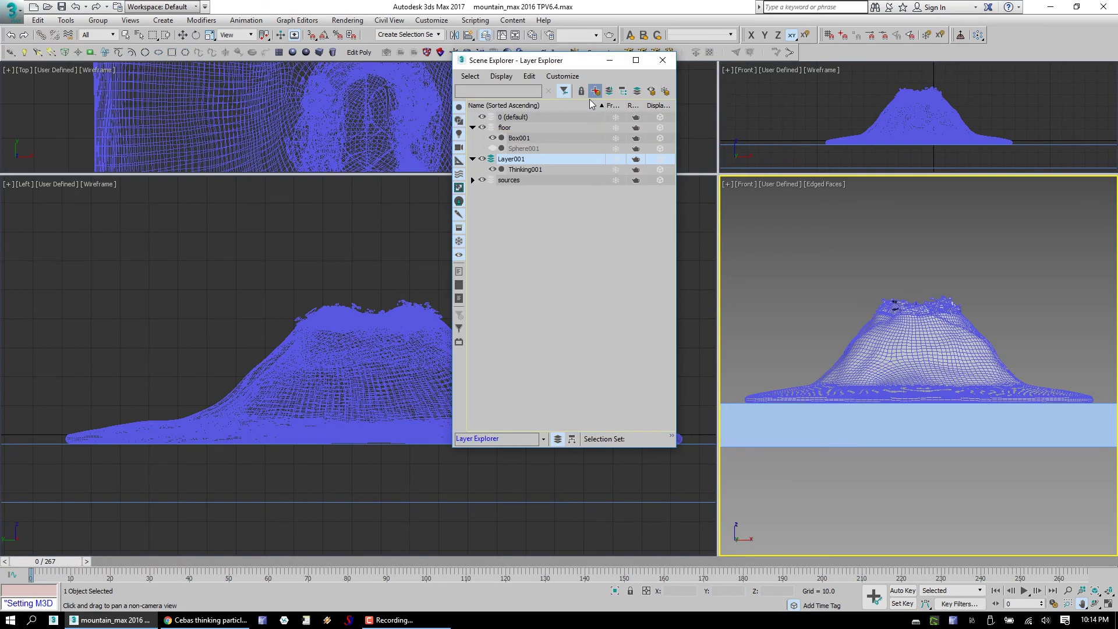
pyautogui.rightClick(526, 160)
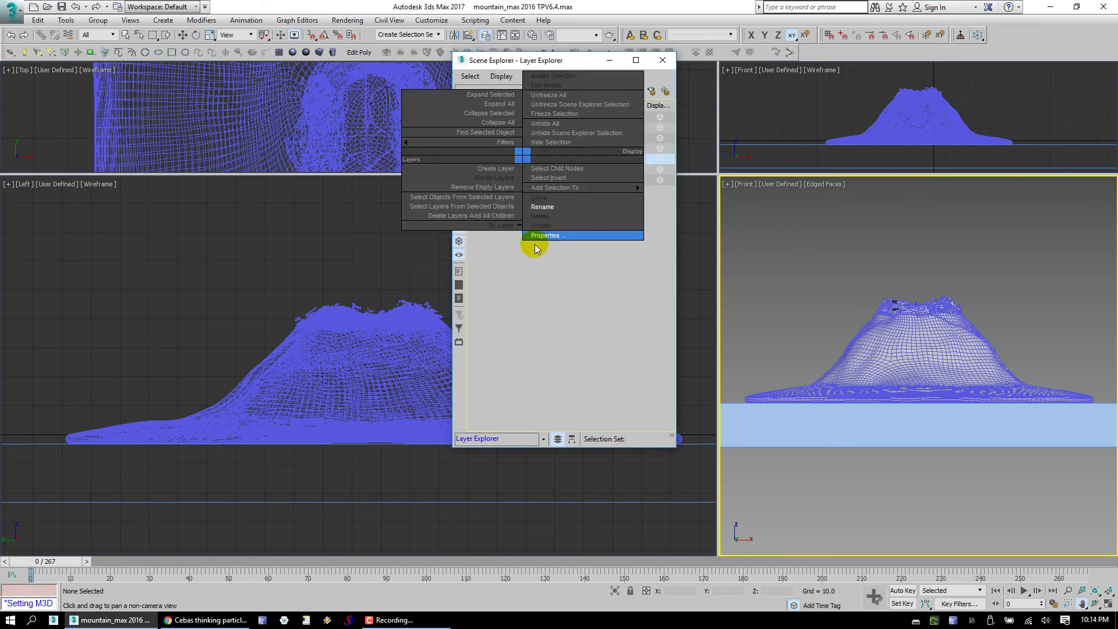
pyautogui.click(544, 207)
pyautogui.press('Return')
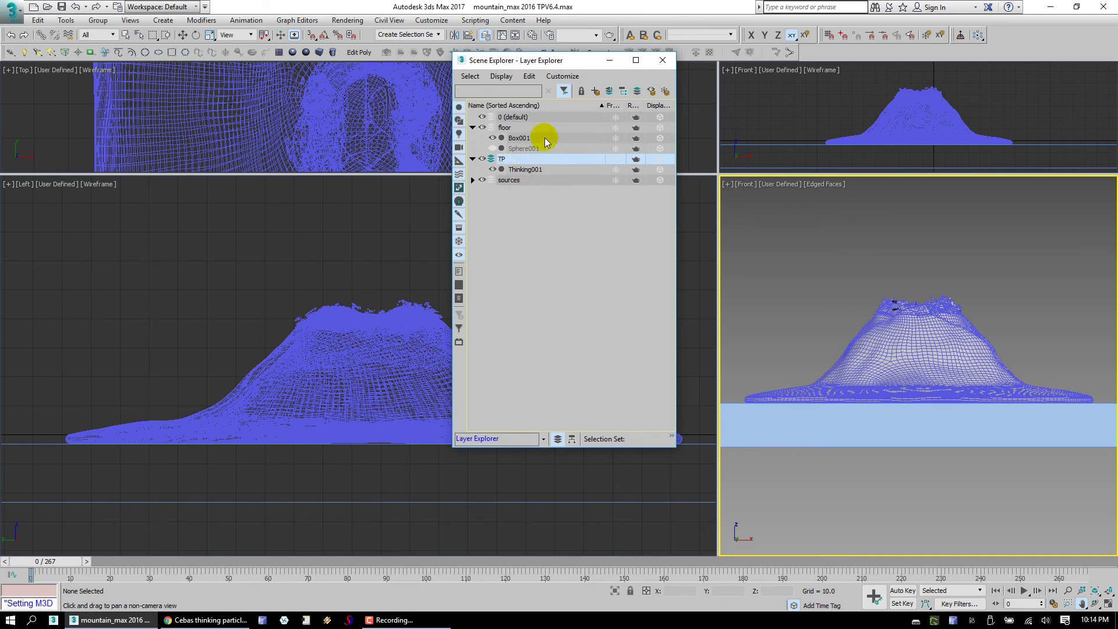
# Hide the floor and TP layers and expand the sources layer.
pyautogui.click(492, 148)
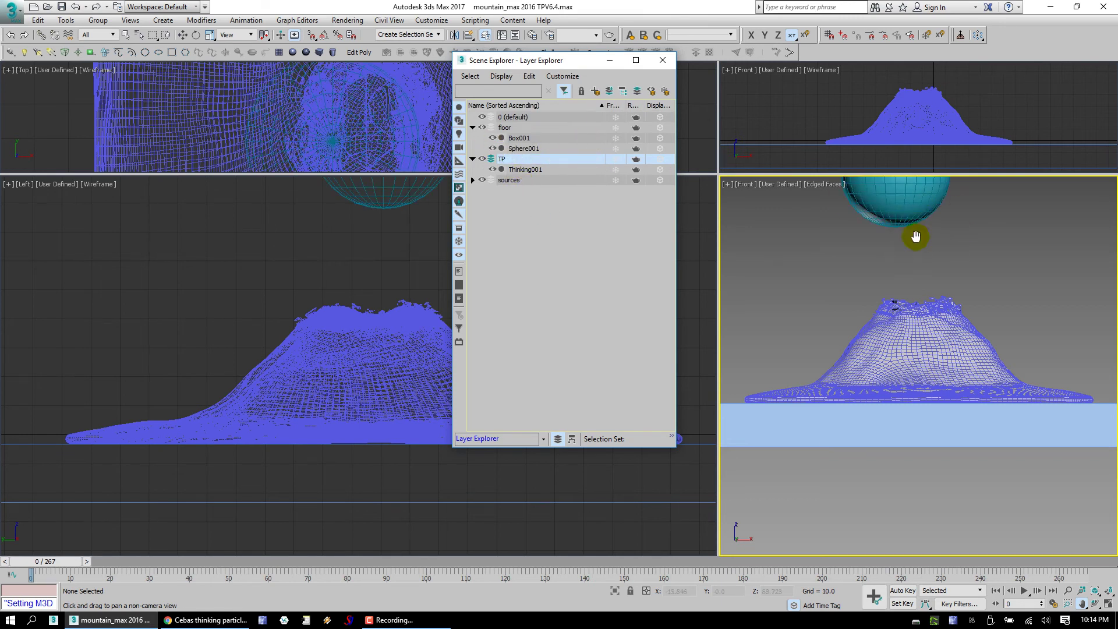
pyautogui.click(506, 220)
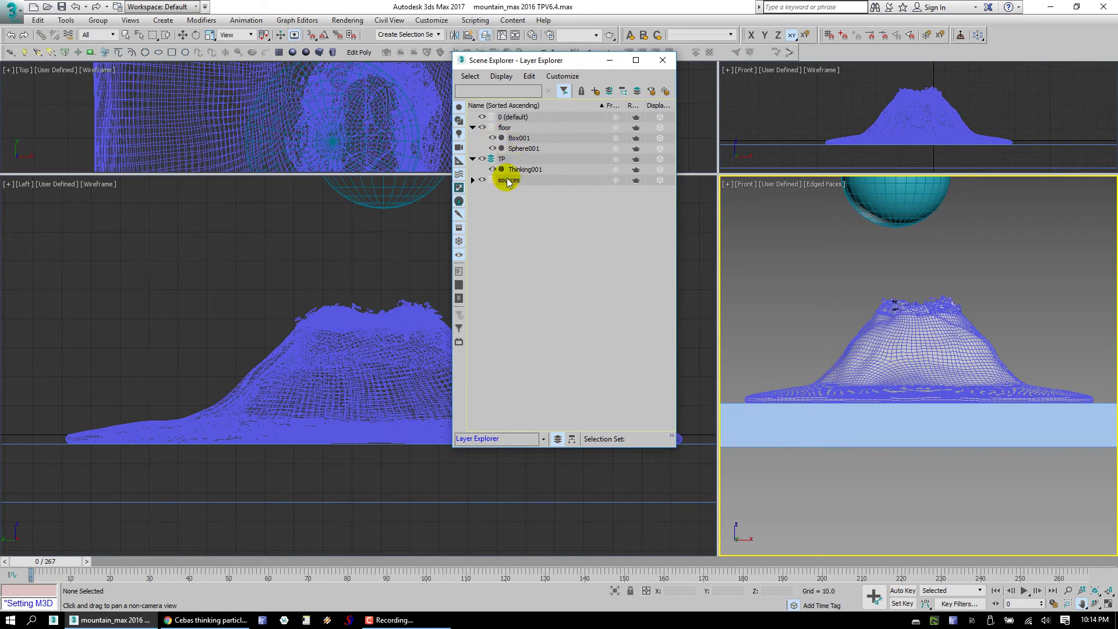
pyautogui.click(482, 127)
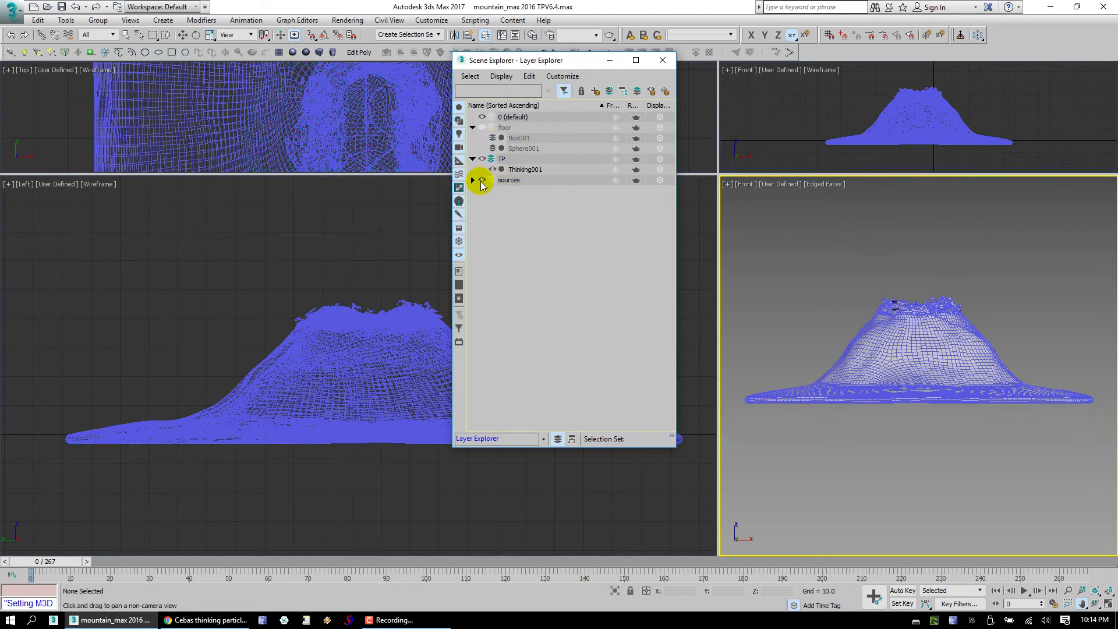
pyautogui.click(481, 159)
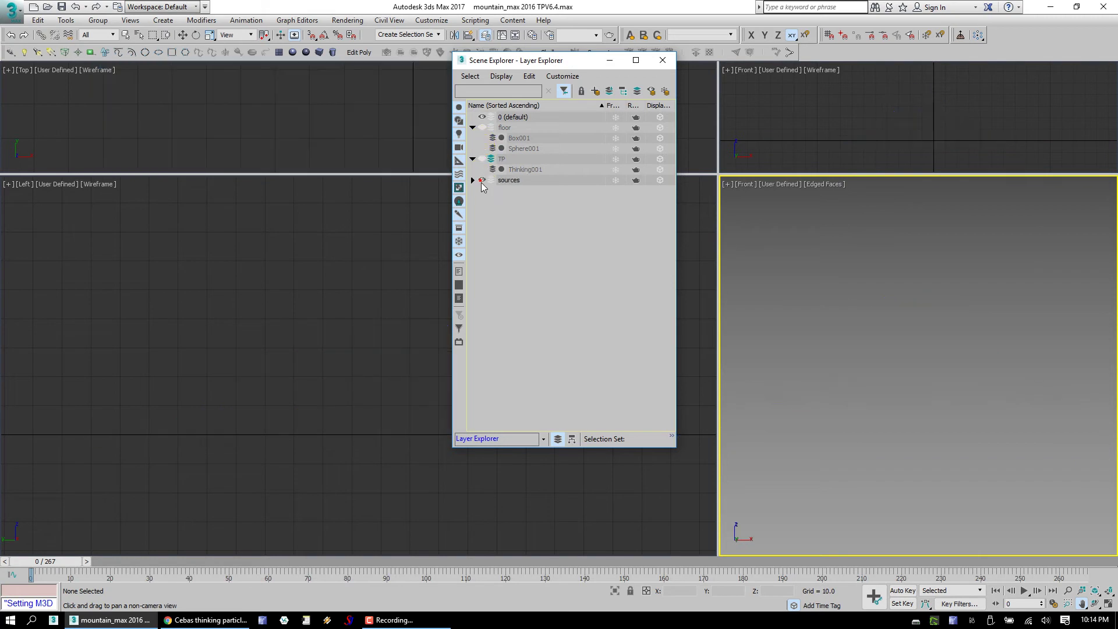
pyautogui.click(472, 179)
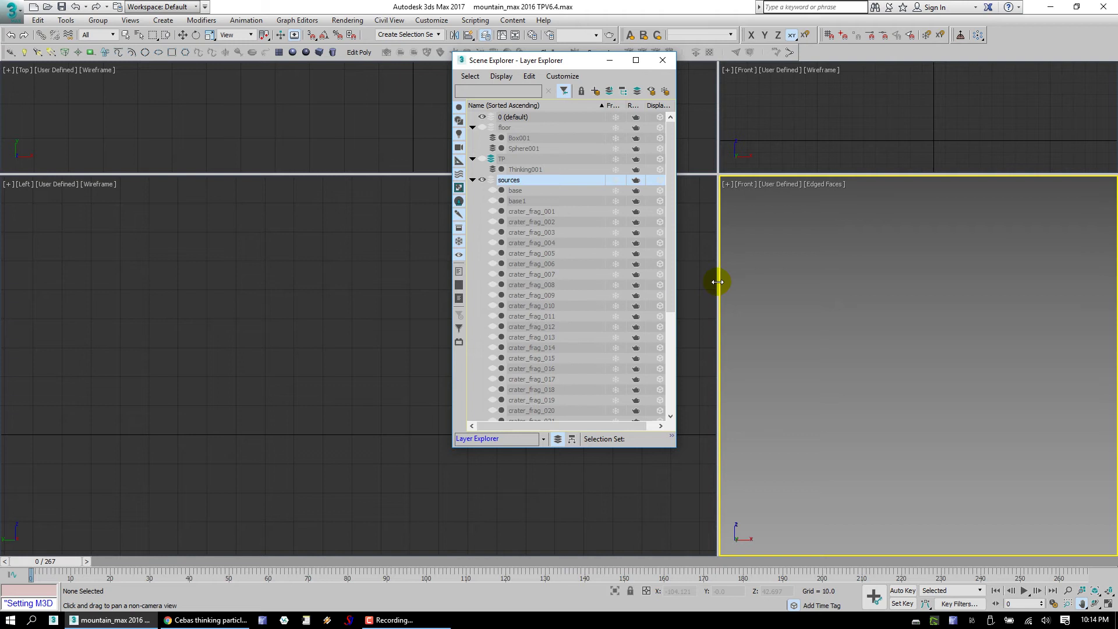
# Unhide all hidden objects from the Display panel without unhiding layers.
pyautogui.click(952, 272)
pyautogui.press('h')
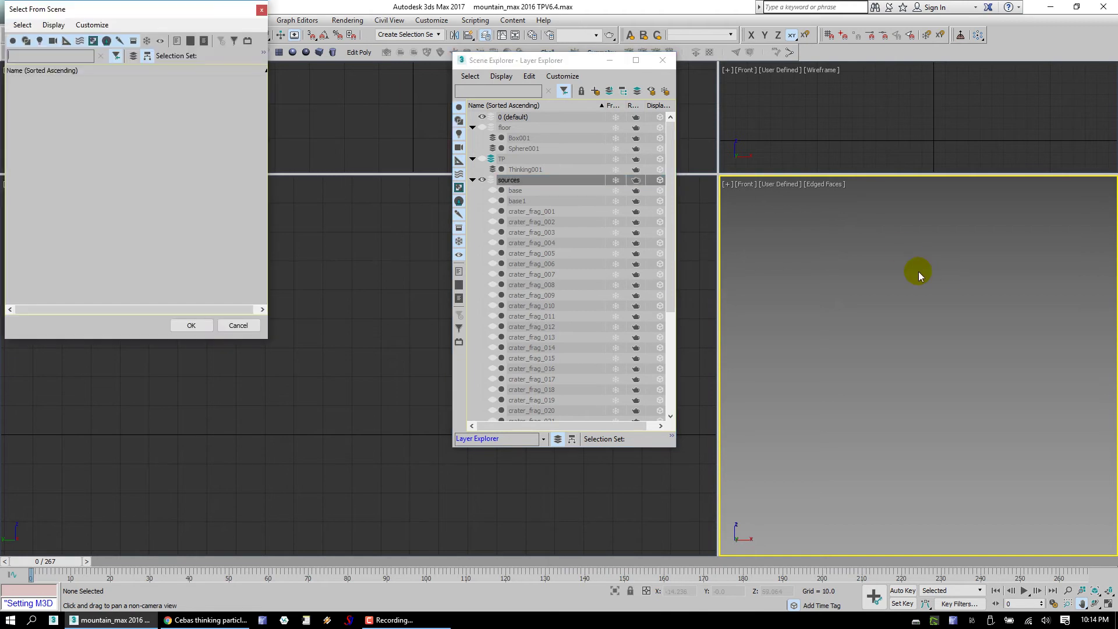
pyautogui.click(262, 10)
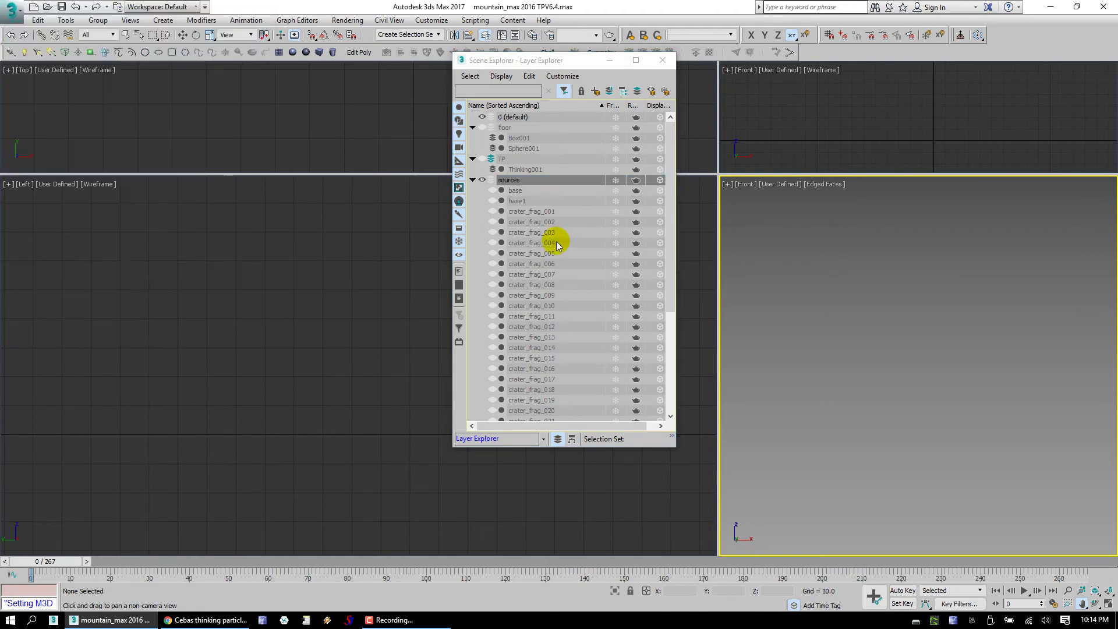
pyautogui.click(531, 190)
pyautogui.click(87, 101)
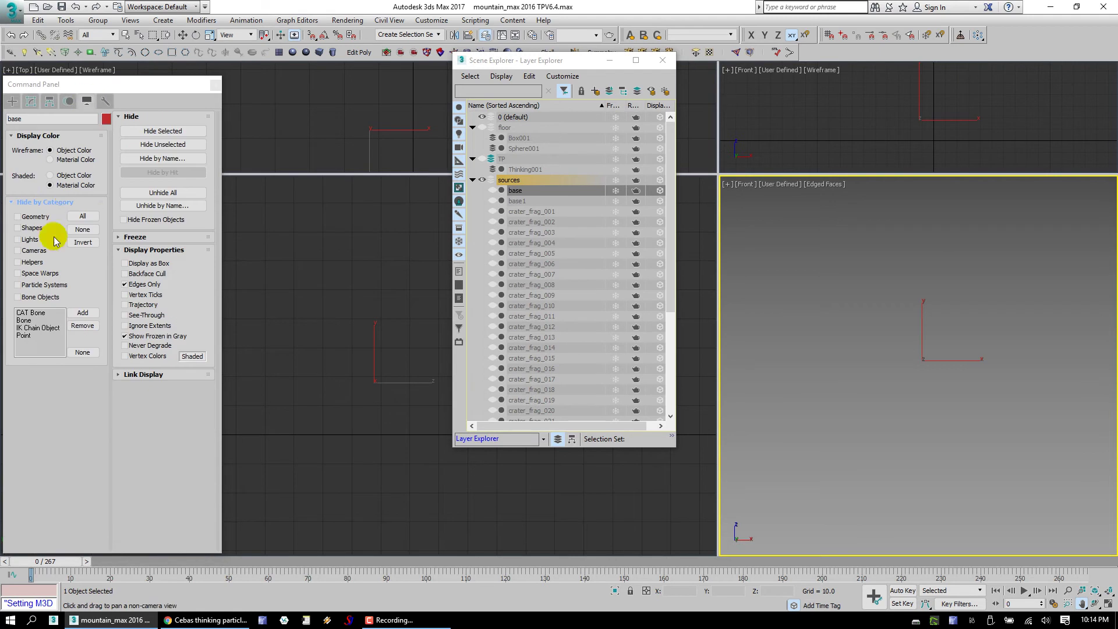
pyautogui.click(173, 194)
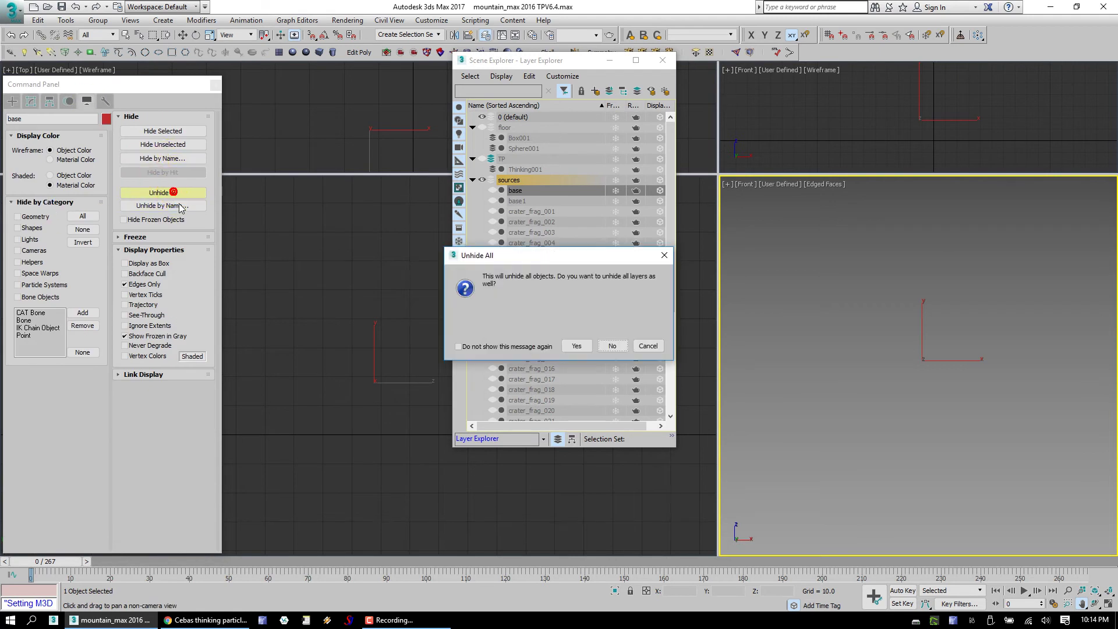
pyautogui.click(614, 346)
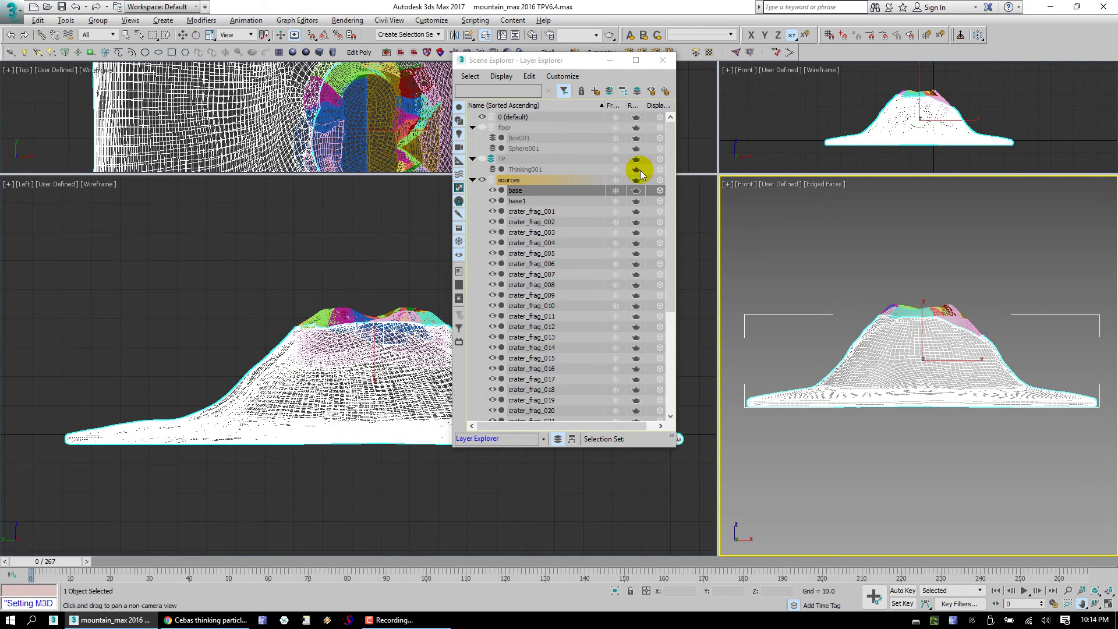
# Zoom the Front view onto the mountain and open the Obj2Particle Manager from the TP menu.
pyautogui.moveTo(570, 60); pyautogui.dragTo(552, 85)
pyautogui.click(854, 281)
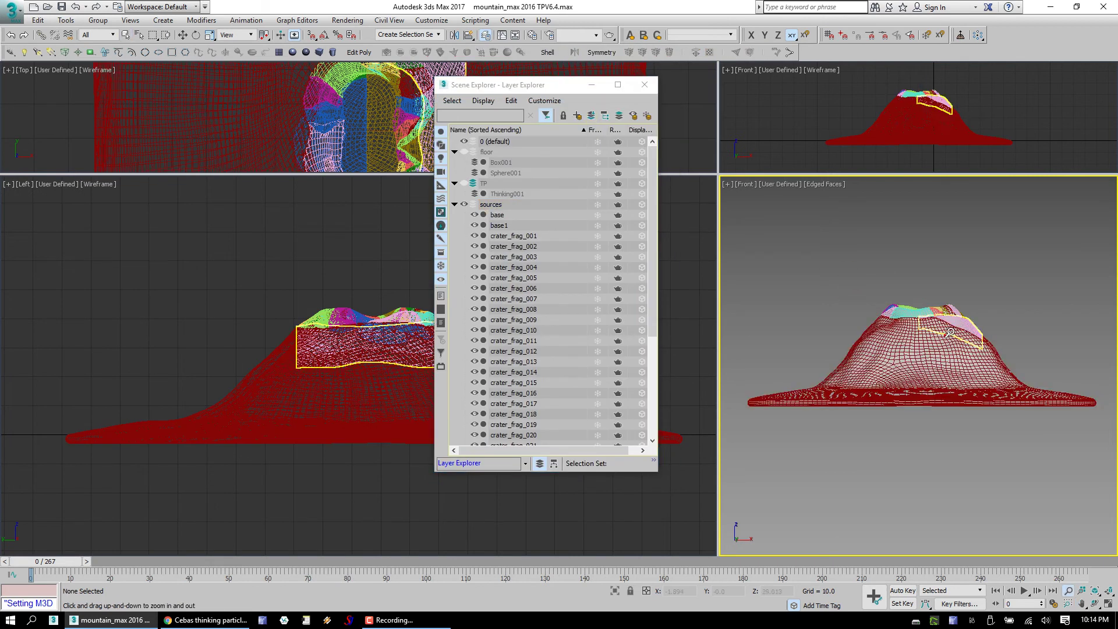
pyautogui.keyDown('ctrl'); pyautogui.keyDown('alt'); pyautogui.moveTo(945, 336); pyautogui.dragTo(902, 329, button='middle'); pyautogui.keyUp('alt'); pyautogui.keyUp('ctrl')
pyautogui.scroll(-2, 902, 332)
pyautogui.rightClick(814, 260)
pyautogui.moveTo(898, 373)
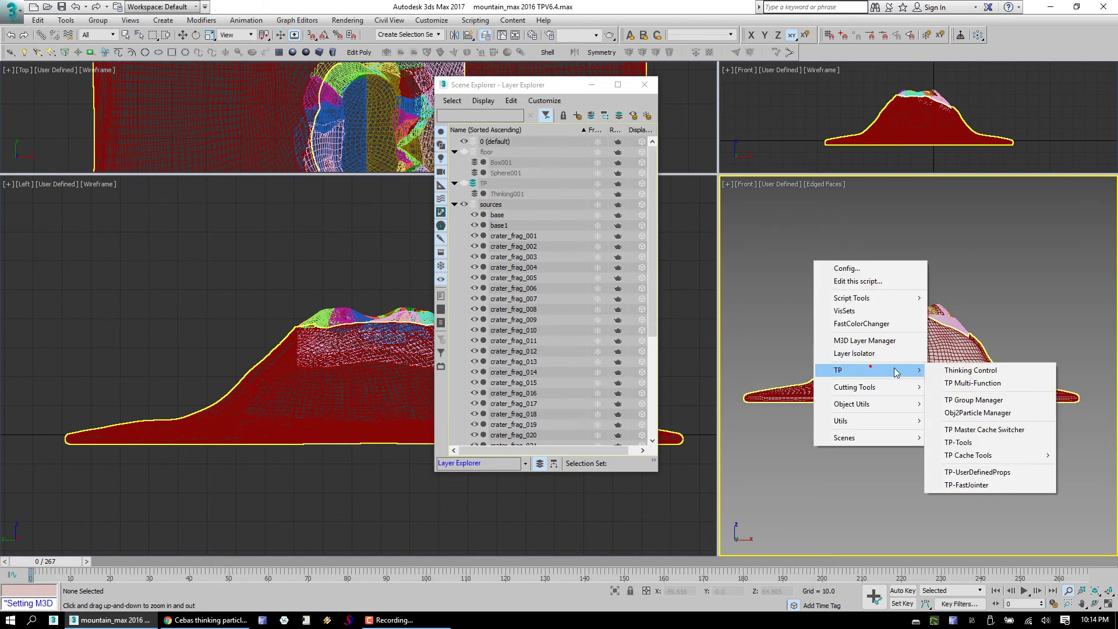
pyautogui.click(987, 417)
# Pick the second ObjToParticle node and select its base and base1 objects in the scene.
pyautogui.click(150, 139)
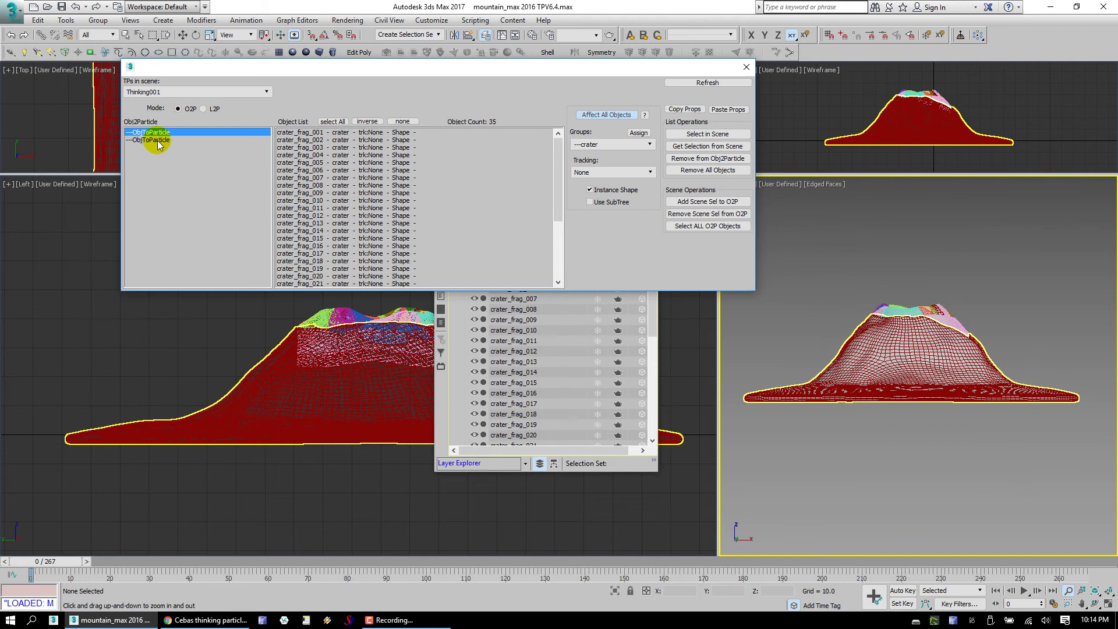
pyautogui.click(159, 133)
pyautogui.click(159, 140)
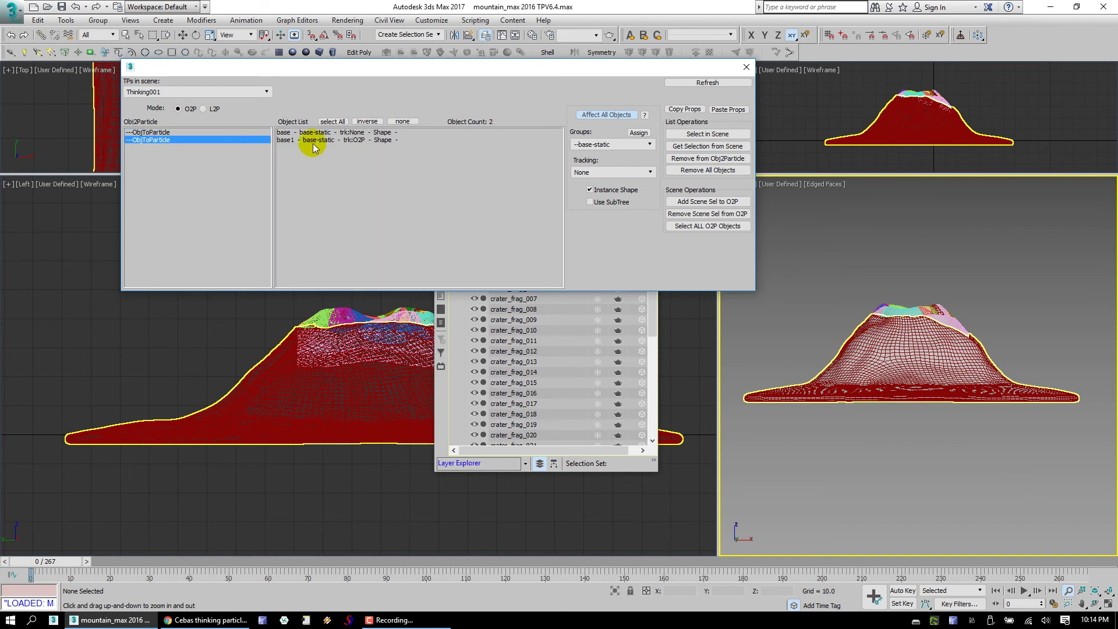
pyautogui.click(708, 134)
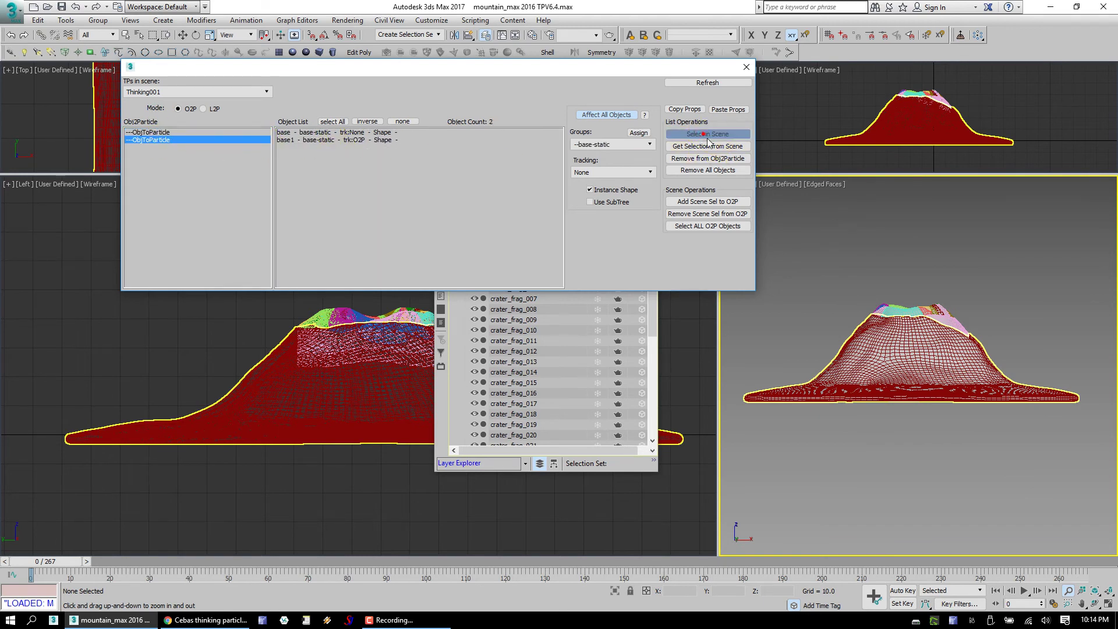
pyautogui.scroll(3, 887, 344)
pyautogui.moveTo(886, 342)
pyautogui.keyDown('alt'); pyautogui.mouseDown(button='middle')
pyautogui.moveTo(876, 343)
pyautogui.moveTo(901, 339)
pyautogui.mouseUp(button='middle'); pyautogui.keyUp('alt')
pyautogui.scroll(-4, 881, 360)
pyautogui.scroll(1, 881, 360)
pyautogui.click(882, 360)
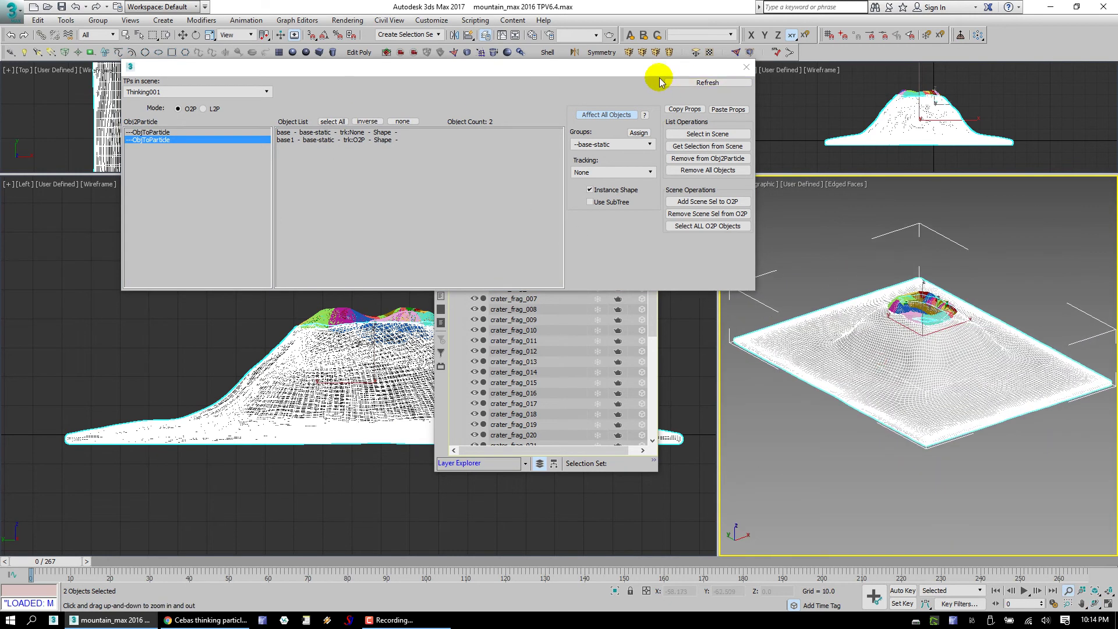
pyautogui.moveTo(651, 67); pyautogui.dragTo(572, 166)
pyautogui.moveTo(565, 85); pyautogui.dragTo(576, 85)
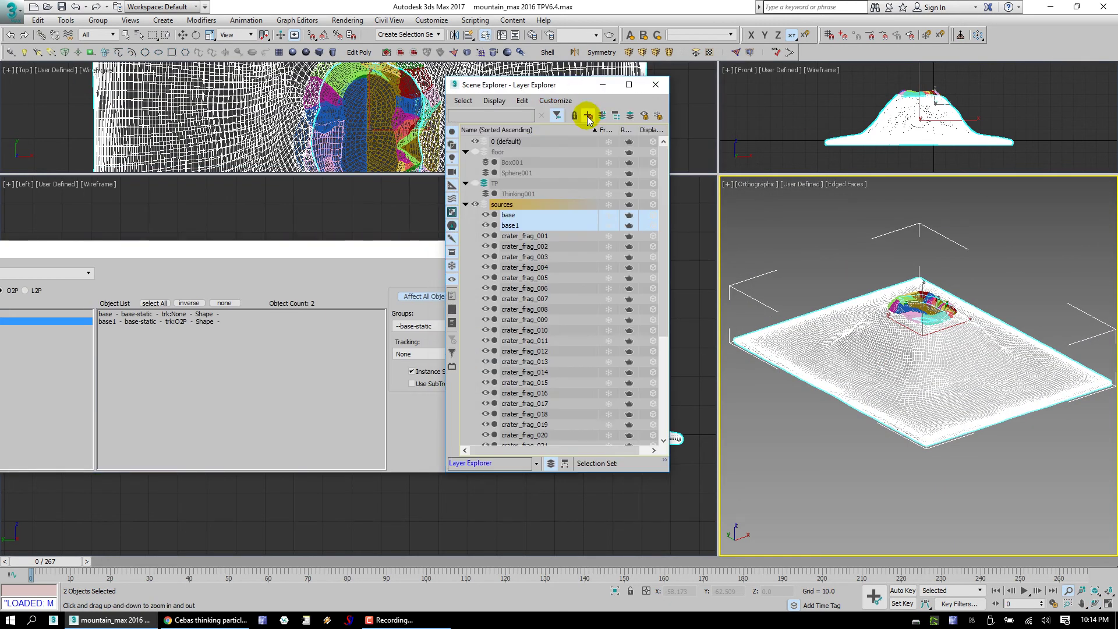
# Put base and base1 on a new layer named 'sources - base static'.
pyautogui.click(588, 118)
pyautogui.rightClick(511, 180)
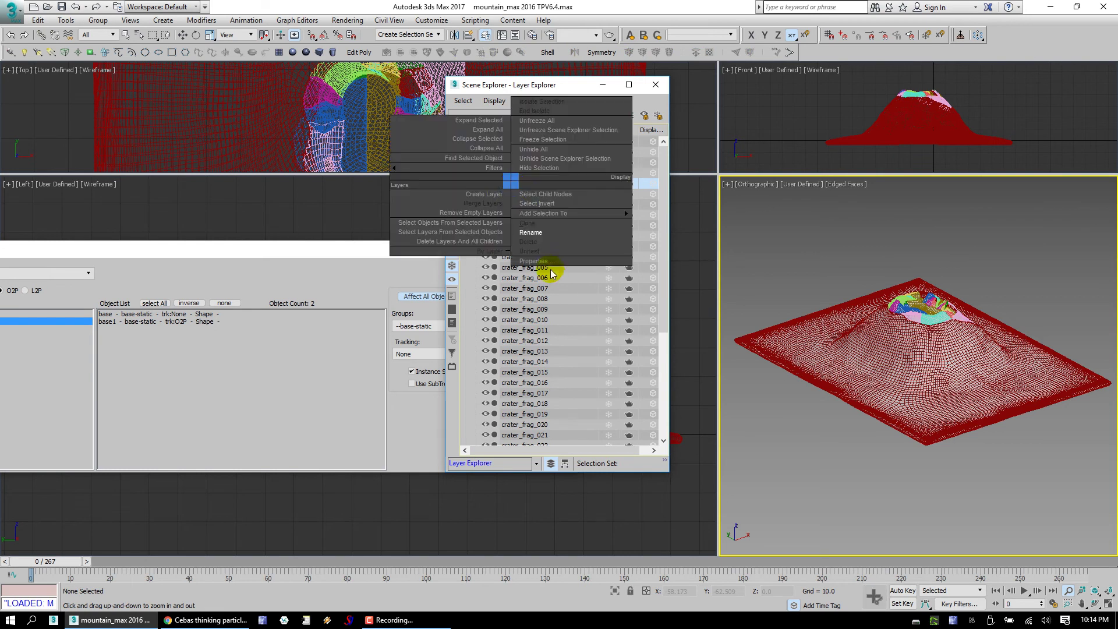
pyautogui.click(539, 233)
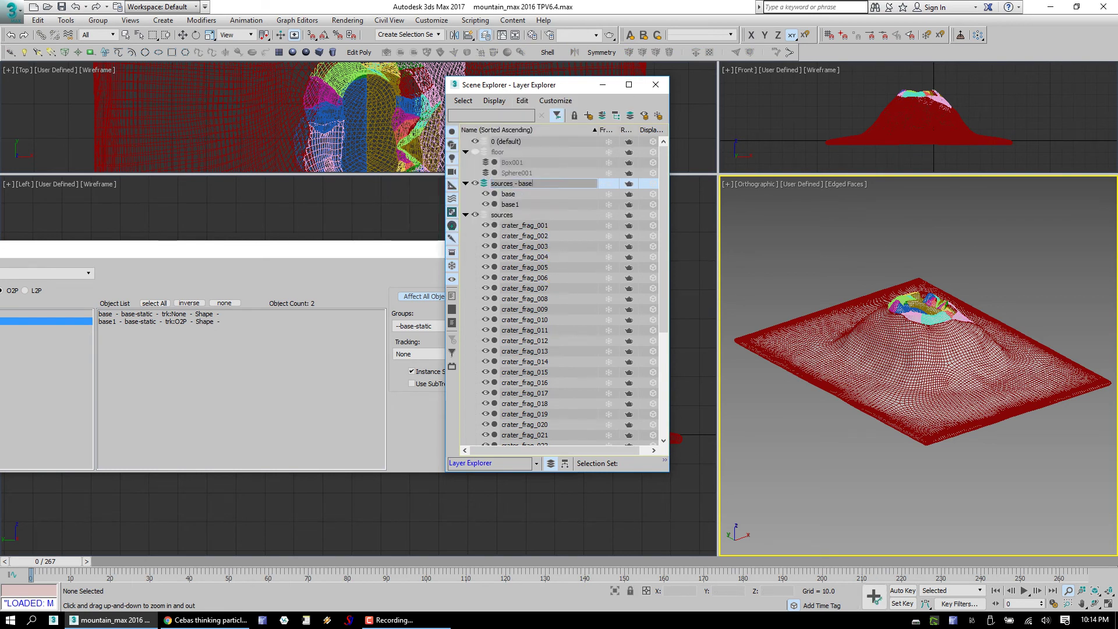
pyautogui.write('sources - base static')
pyautogui.press('Return')
# Hide the sources crater fragments and orbit the crater to inspect base and base1.
pyautogui.click(475, 215)
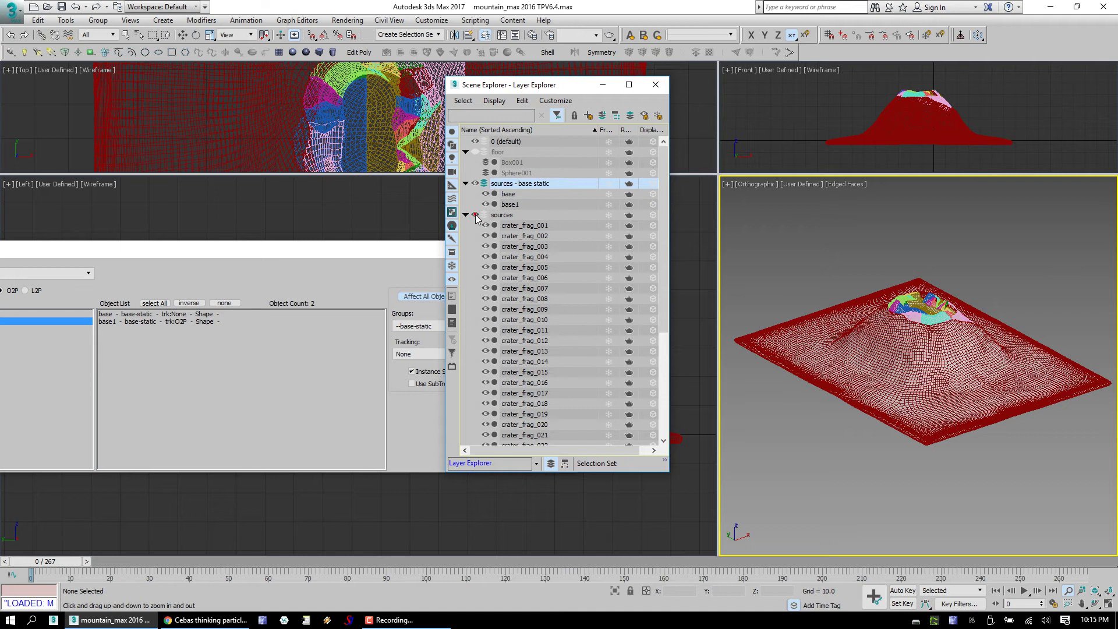
pyautogui.click(466, 215)
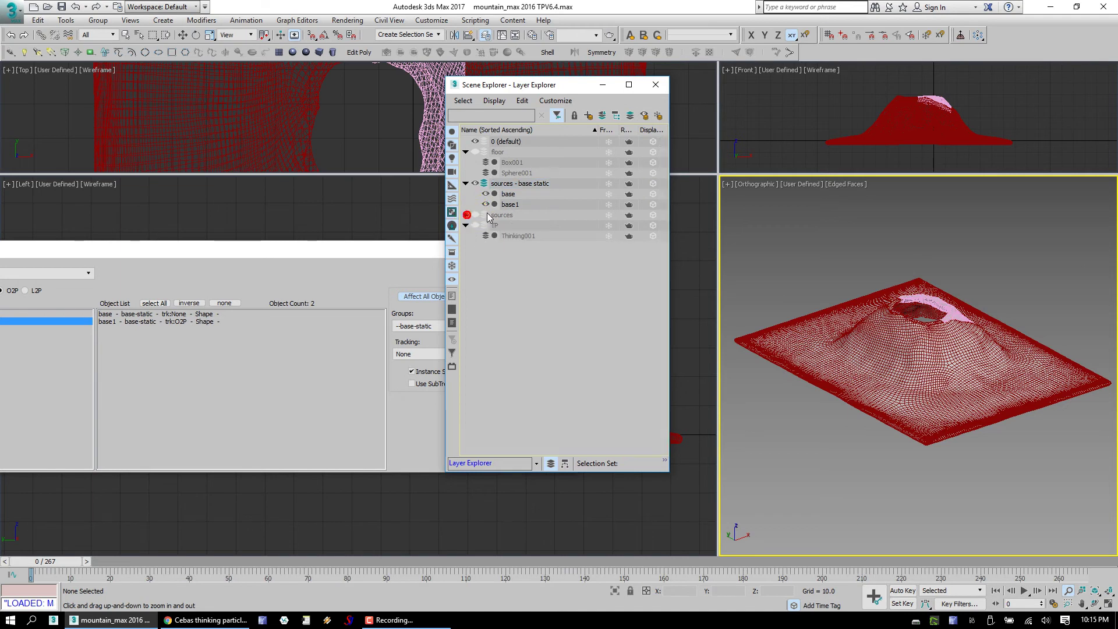
pyautogui.scroll(5, 927, 310)
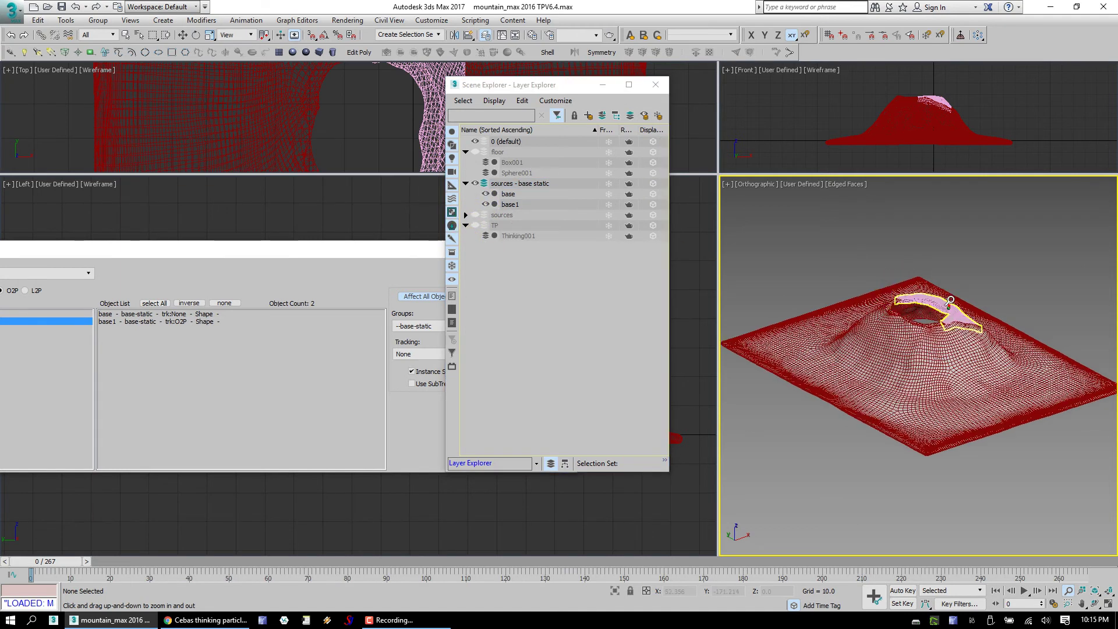
pyautogui.click(928, 310)
pyautogui.keyDown('alt'); pyautogui.moveTo(928, 310); pyautogui.dragTo(892, 305, button='middle'); pyautogui.keyUp('alt')
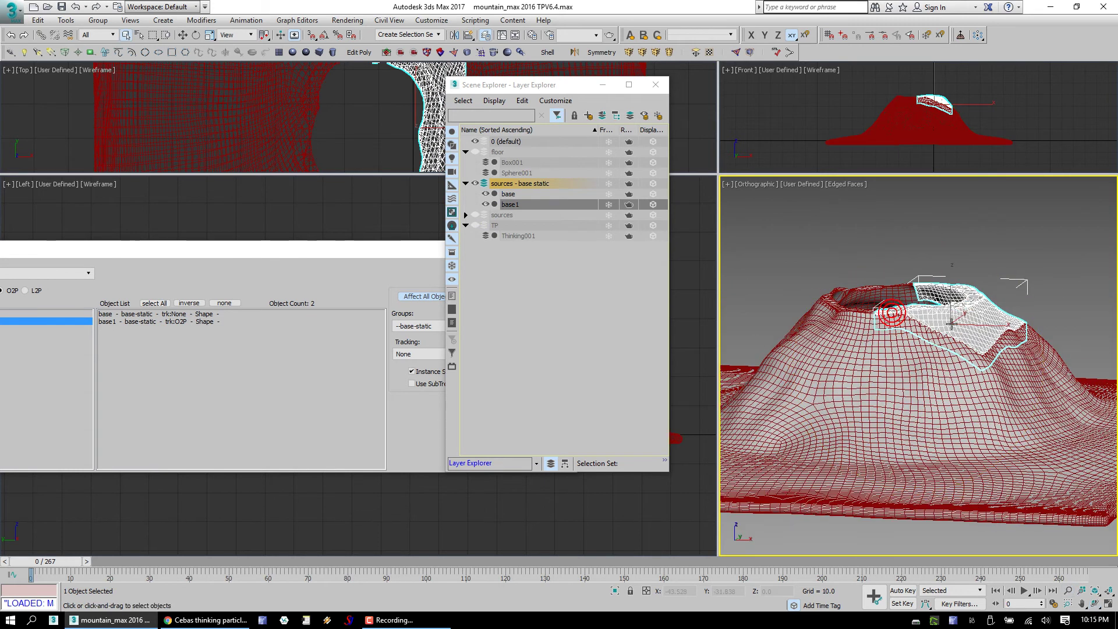
pyautogui.click(839, 321)
pyautogui.click(845, 274)
pyautogui.click(842, 312)
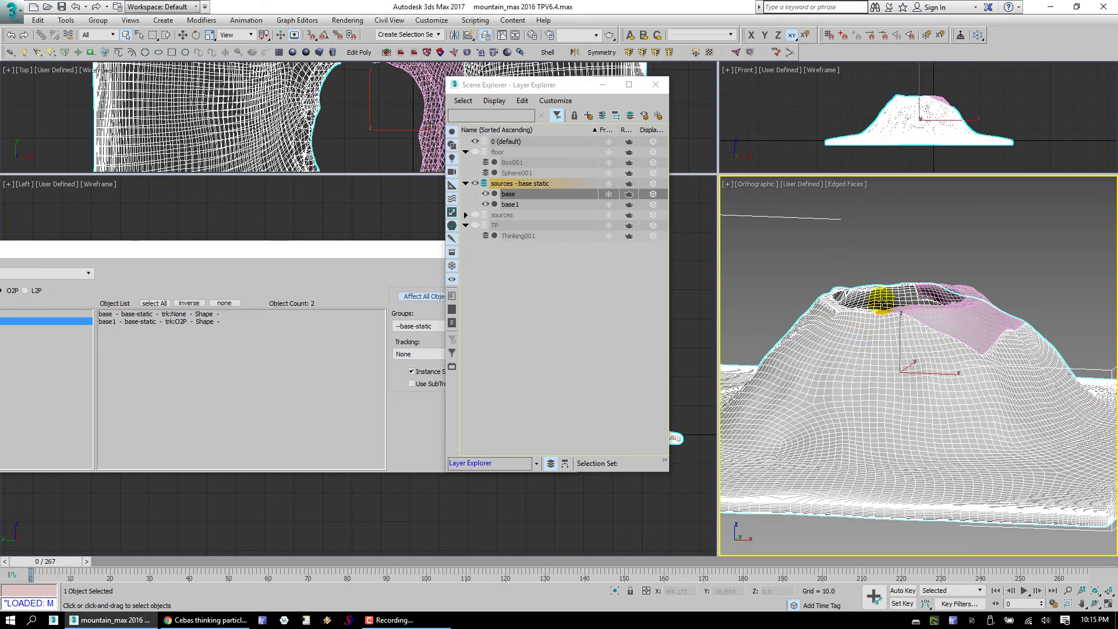
pyautogui.keyDown('alt'); pyautogui.moveTo(881, 300); pyautogui.dragTo(809, 290, button='middle'); pyautogui.keyUp('alt')
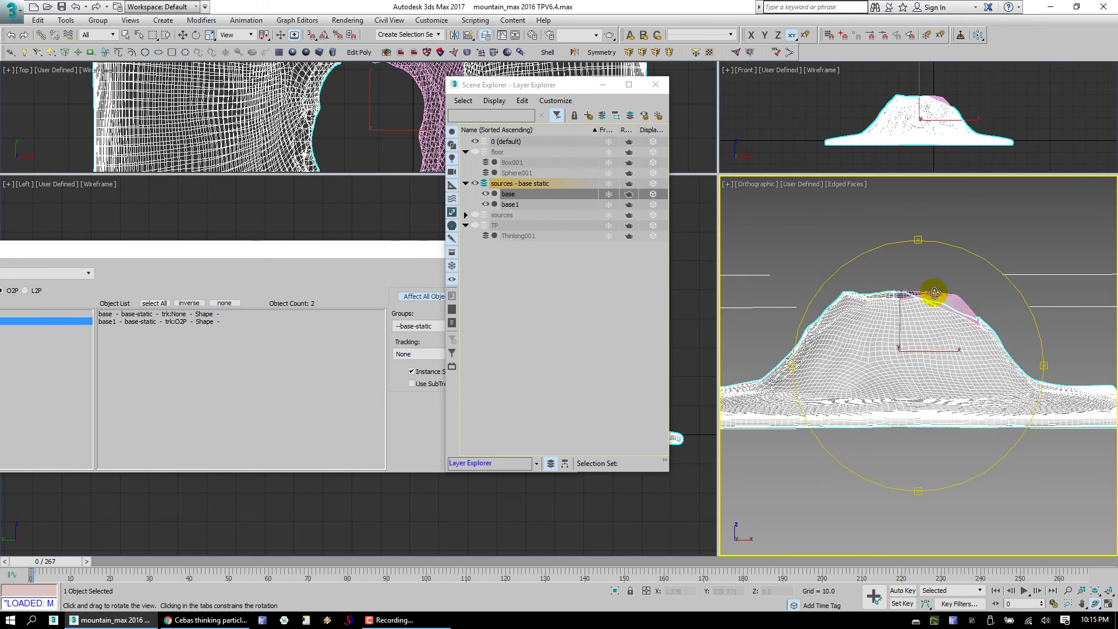
pyautogui.keyDown('ctrl'); pyautogui.keyDown('alt'); pyautogui.moveTo(915, 314); pyautogui.dragTo(967, 281, button='middle'); pyautogui.keyUp('alt'); pyautogui.keyUp('ctrl')
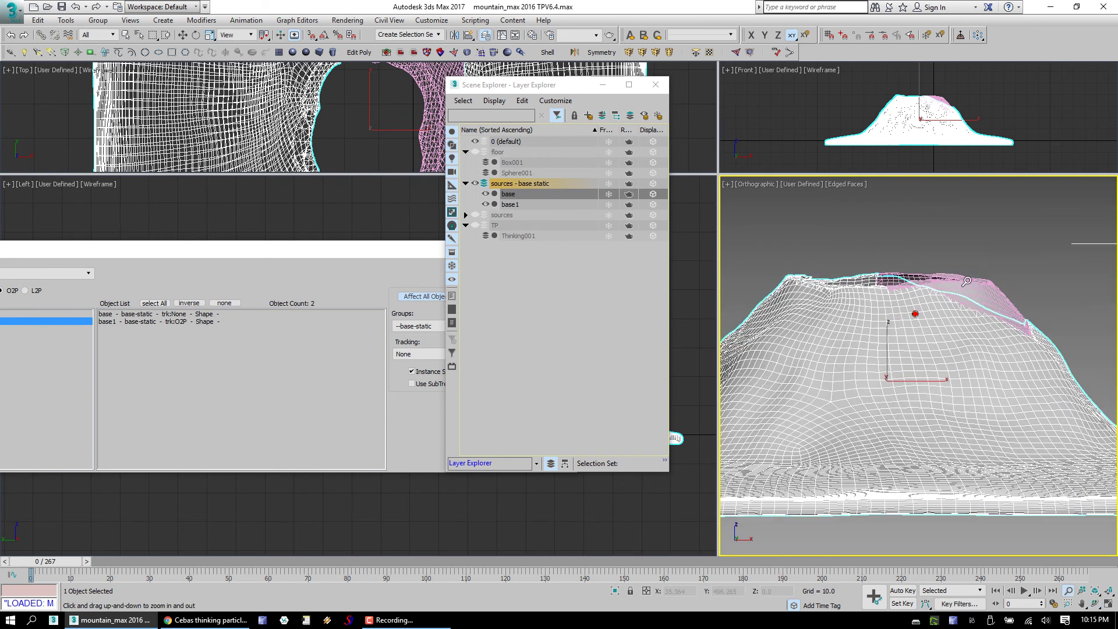
pyautogui.scroll(-3, 885, 319)
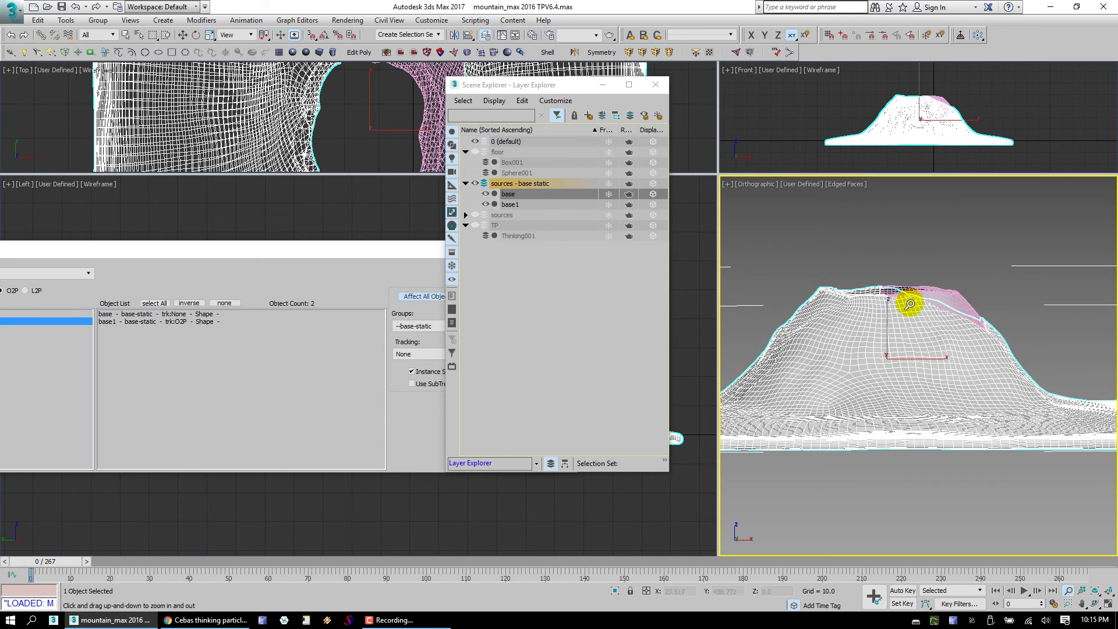
pyautogui.rightClick(946, 298)
pyautogui.click(949, 294)
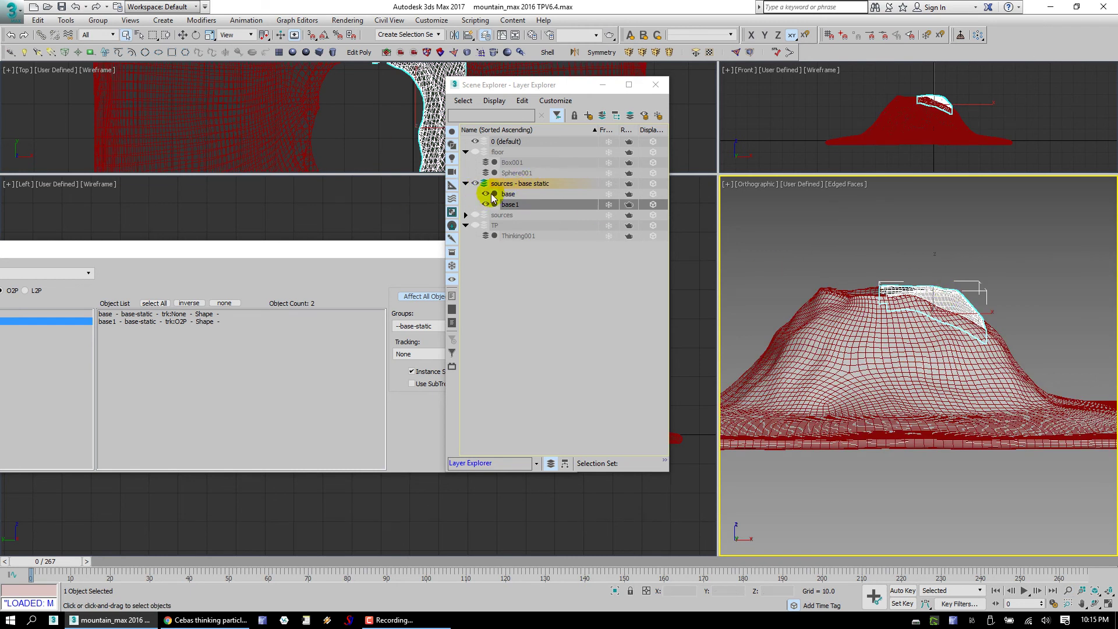
# Hide the 'sources - base static' layer, keep floor hidden, and show the sources layer.
pyautogui.click(475, 183)
pyautogui.click(465, 184)
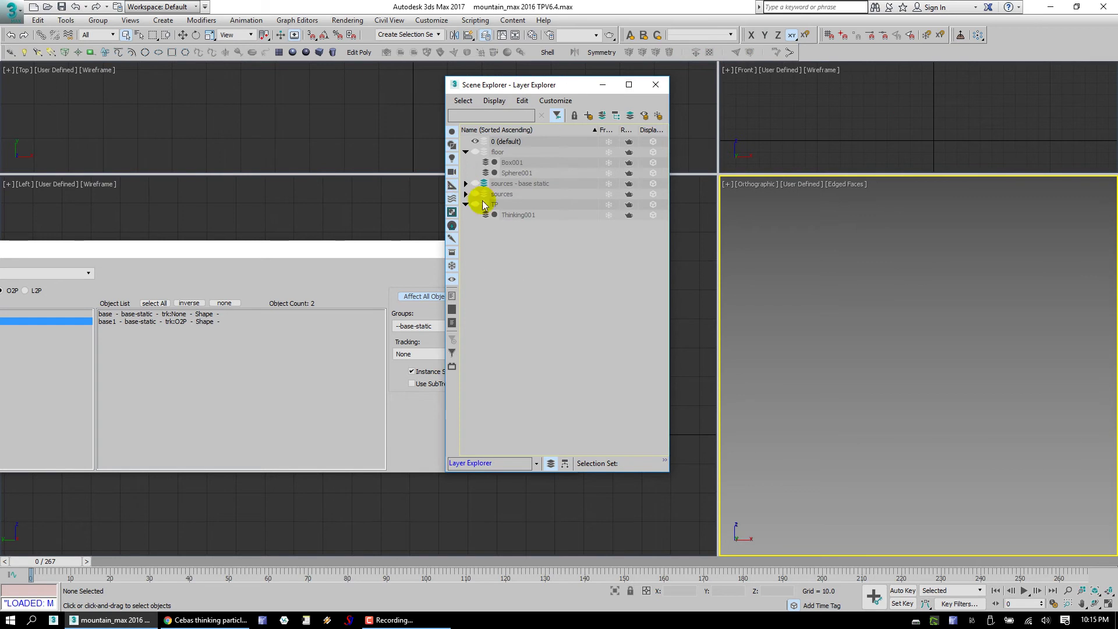
pyautogui.click(476, 153)
pyautogui.click(475, 153)
pyautogui.click(465, 152)
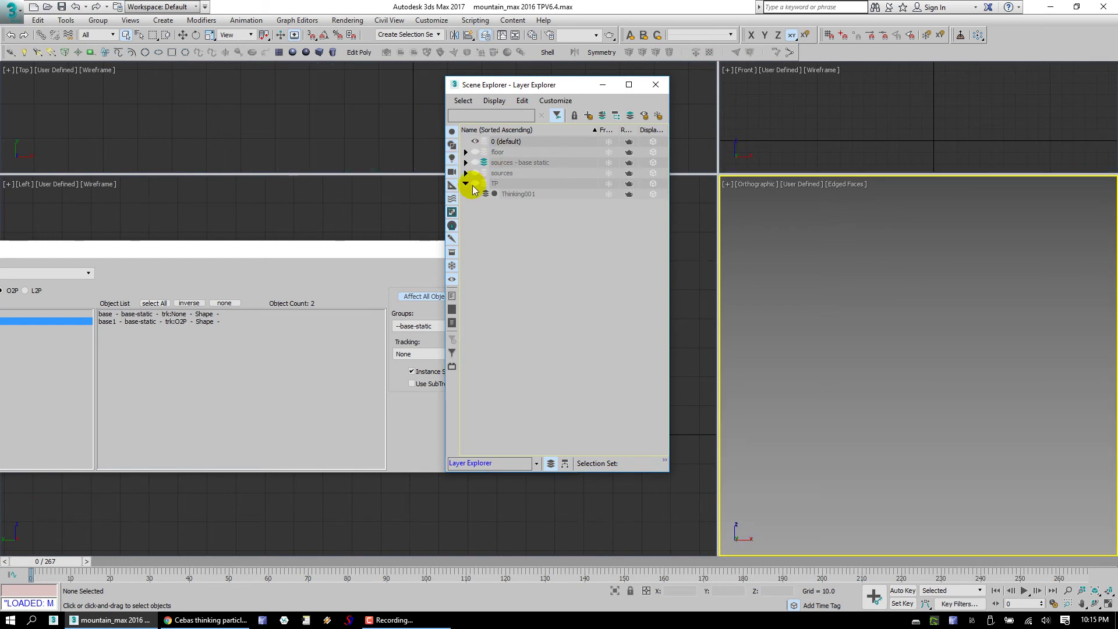
pyautogui.click(475, 173)
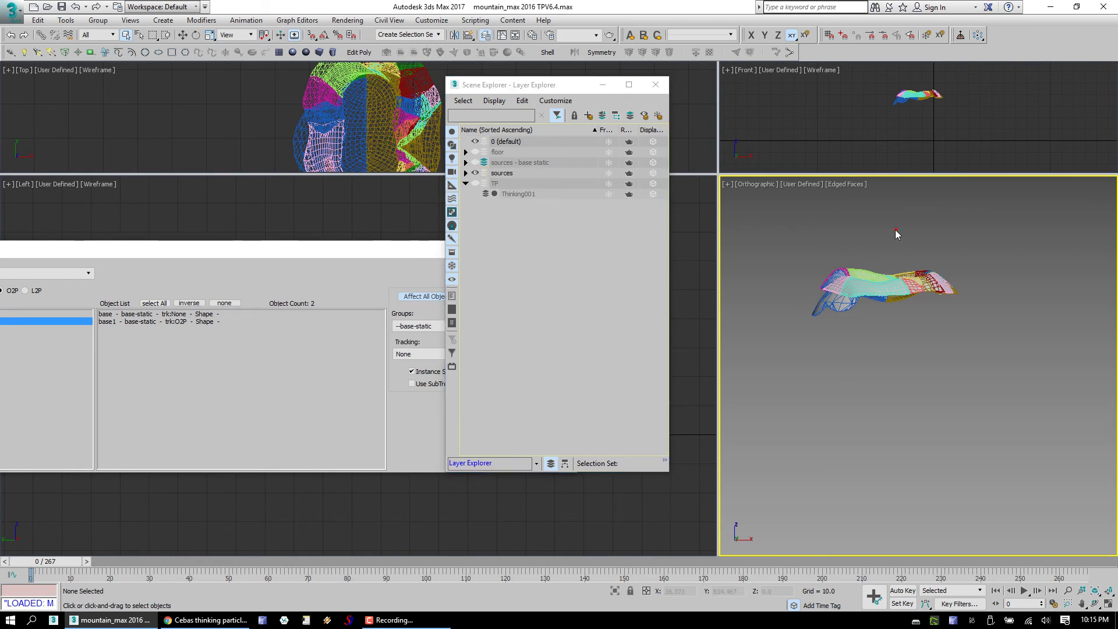
# Zoom and orbit around the visible crater fragments.
pyautogui.hotkey('alt', 'z')
pyautogui.scroll(3, 835, 287)
pyautogui.moveTo(876, 242); pyautogui.dragTo(833, 291)
pyautogui.keyDown('alt'); pyautogui.moveTo(912, 261); pyautogui.dragTo(876, 313, button='middle'); pyautogui.keyUp('alt')
pyautogui.moveTo(874, 313); pyautogui.dragTo(832, 326)
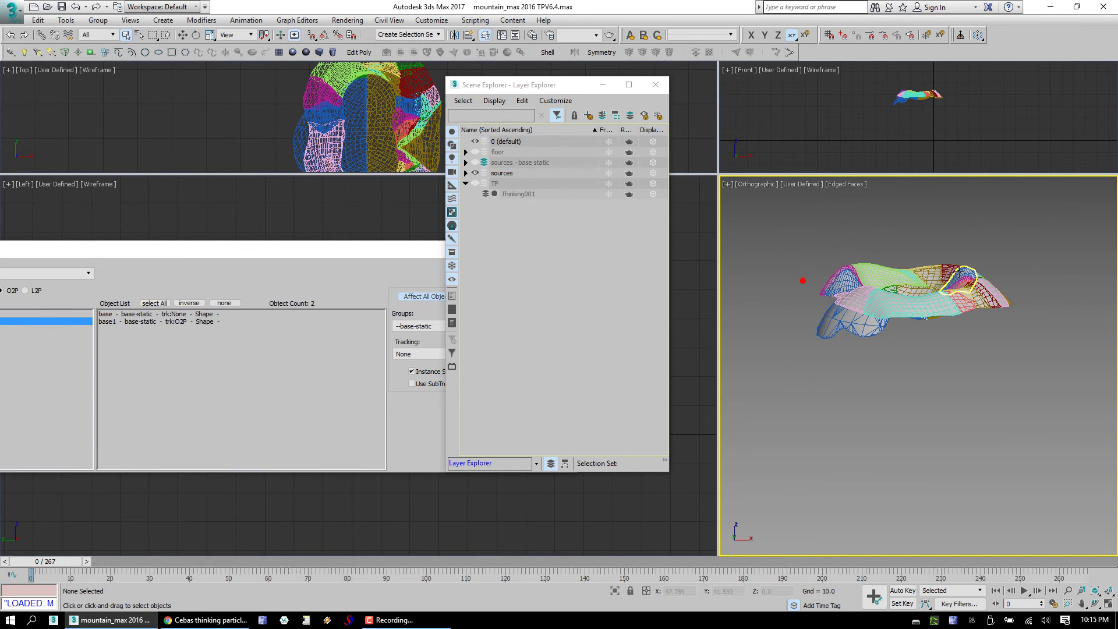
# Browse the vb, clean up and veloc rules and inspect the clean up Threshold node.
pyautogui.click(444, 289)
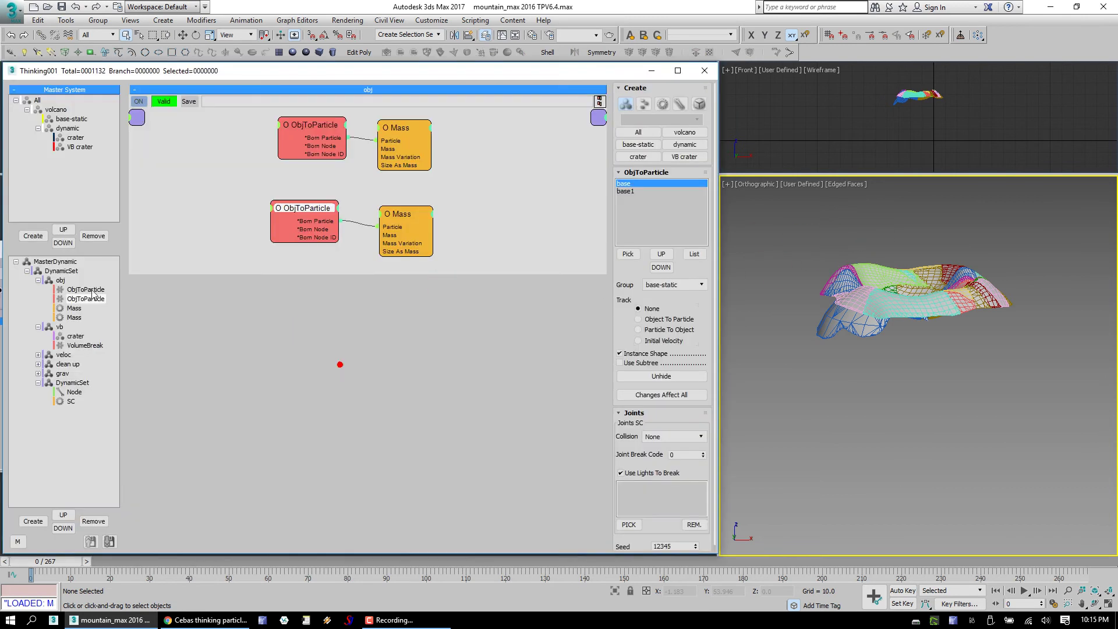
pyautogui.click(81, 345)
pyautogui.click(68, 364)
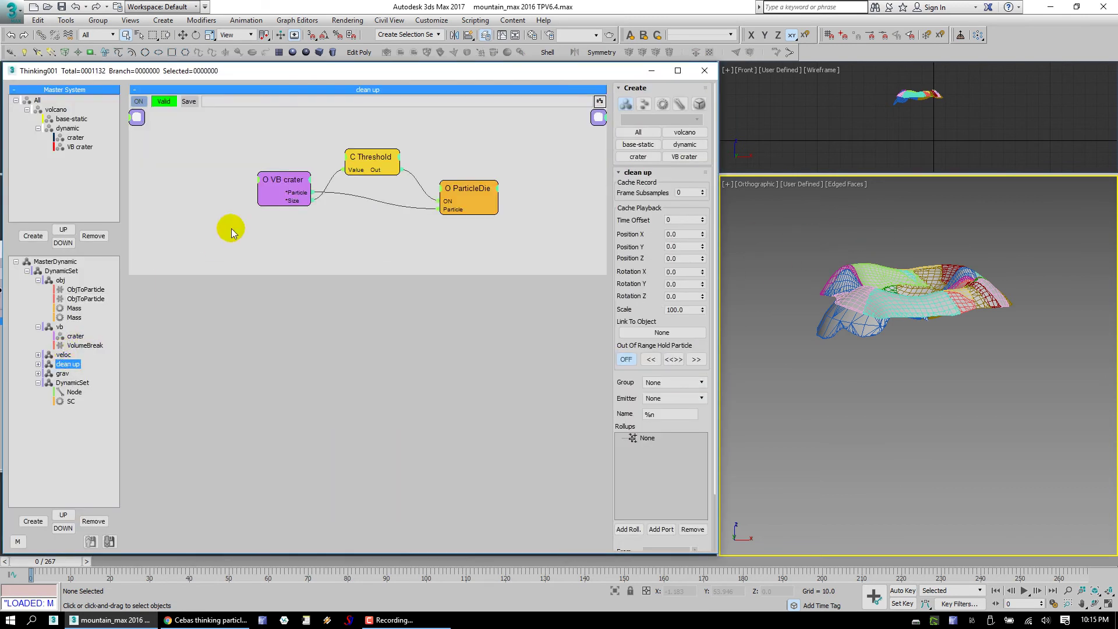
pyautogui.click(64, 355)
pyautogui.click(68, 364)
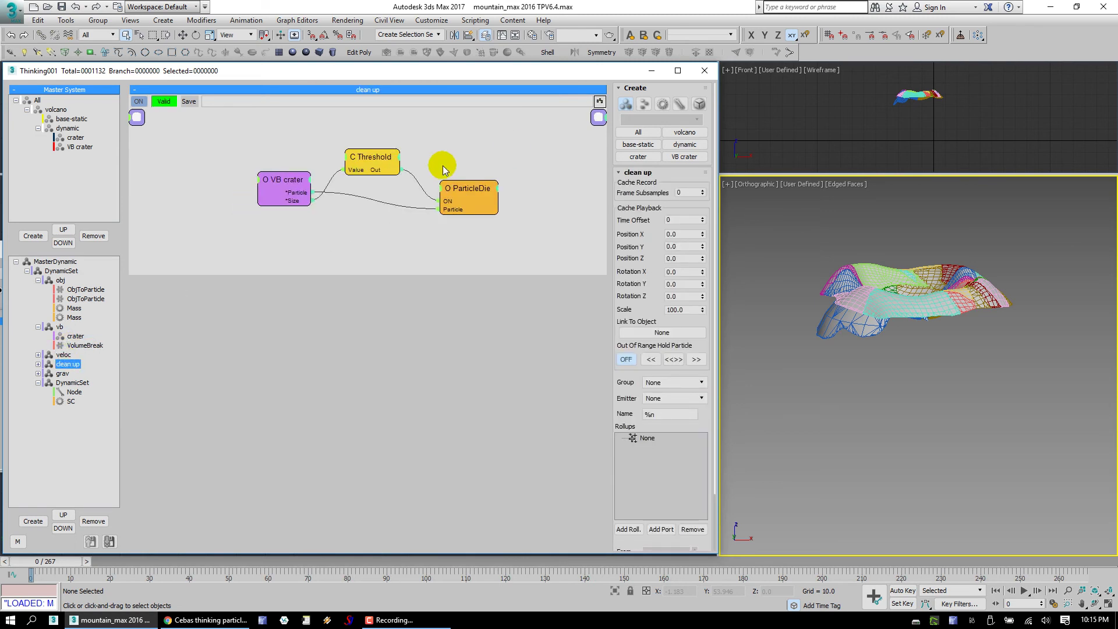
pyautogui.moveTo(373, 165); pyautogui.dragTo(368, 172)
pyautogui.click(637, 130)
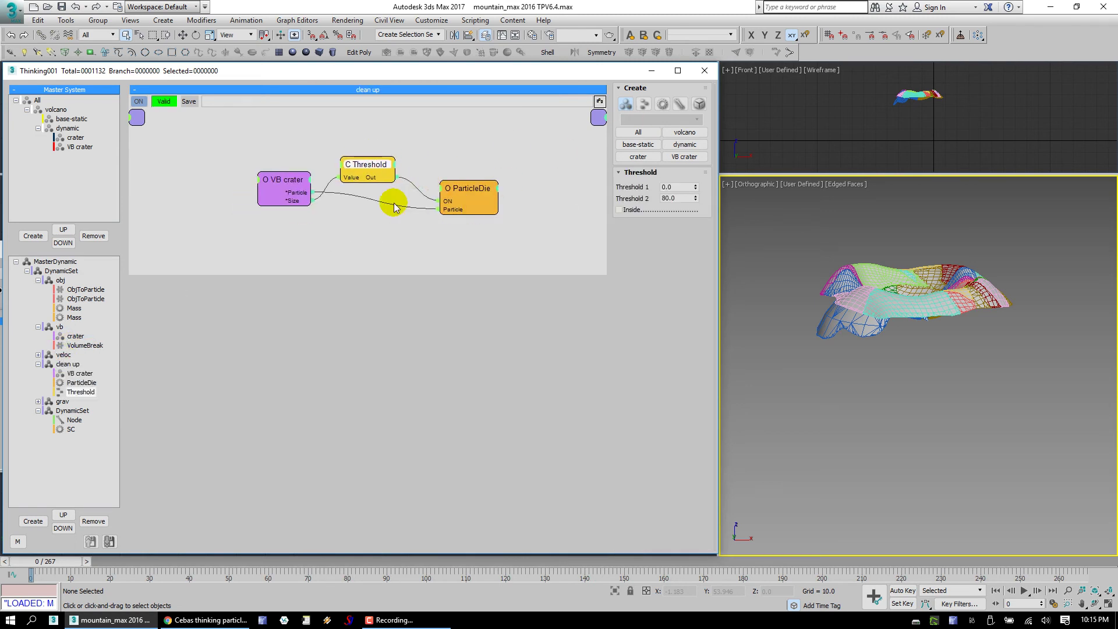
# Open the vb rule and show the VolumeBreak operator's settings.
pyautogui.click(75, 336)
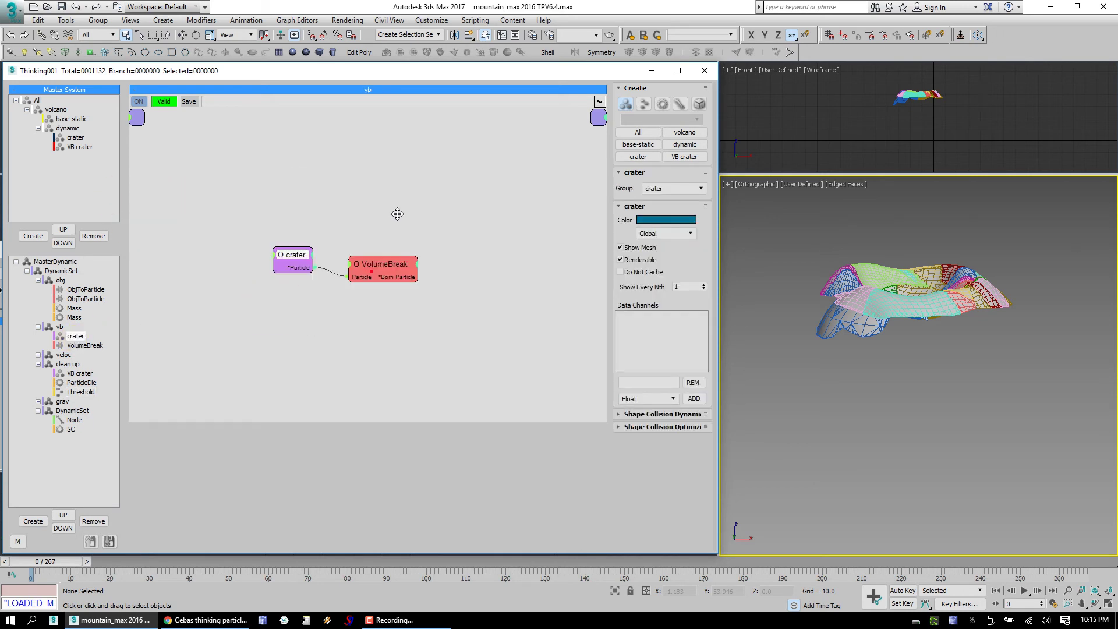
pyautogui.click(434, 245)
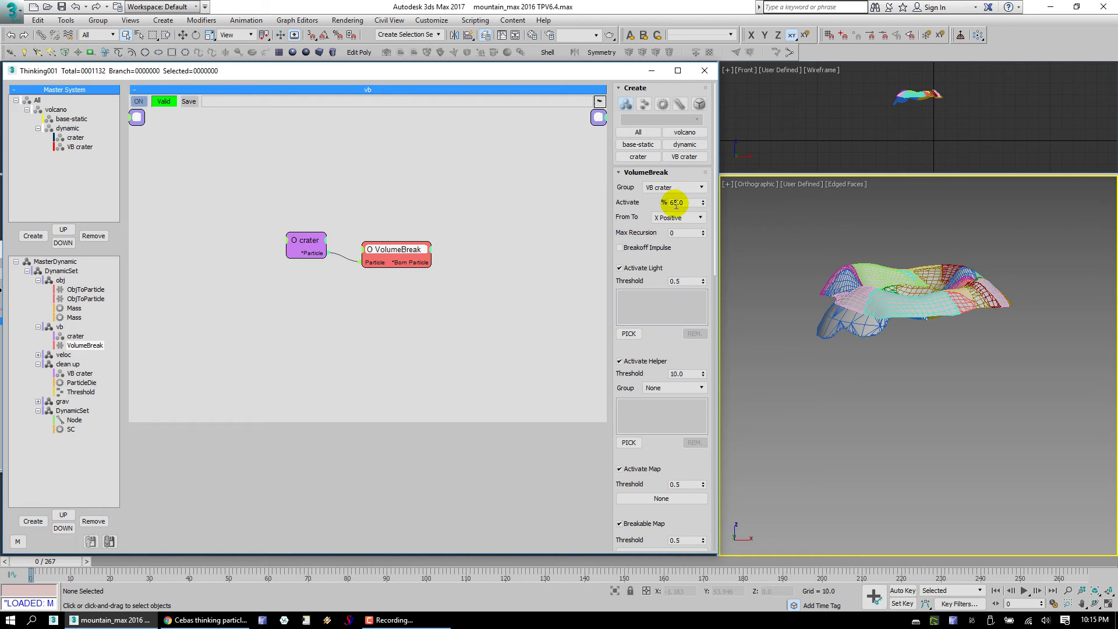
pyautogui.scroll(-5, 635, 187)
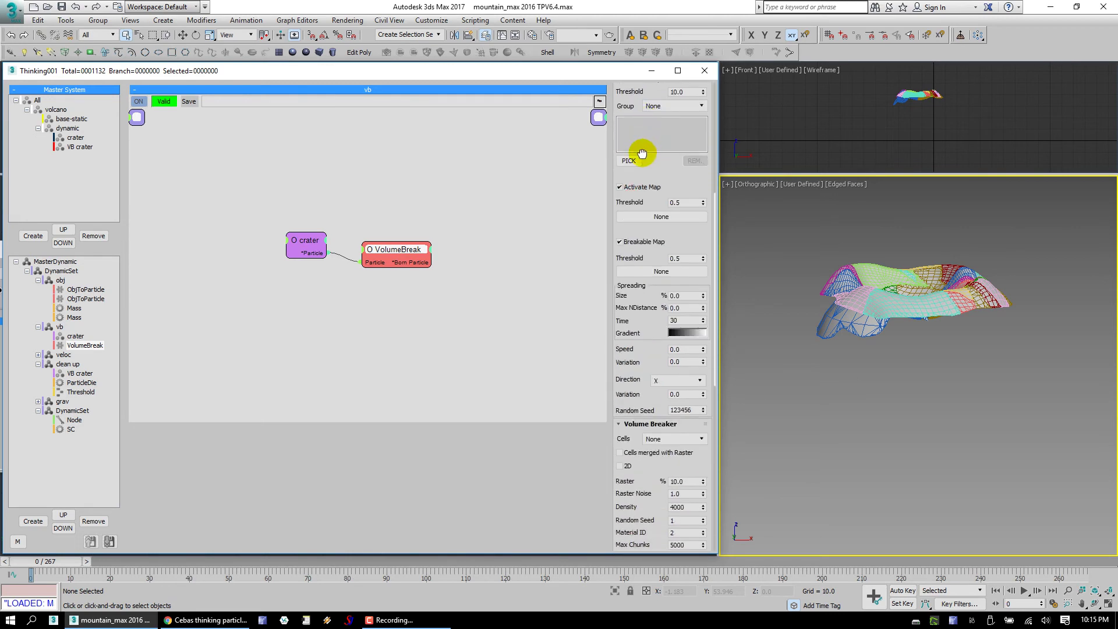
pyautogui.scroll(5, 635, 175)
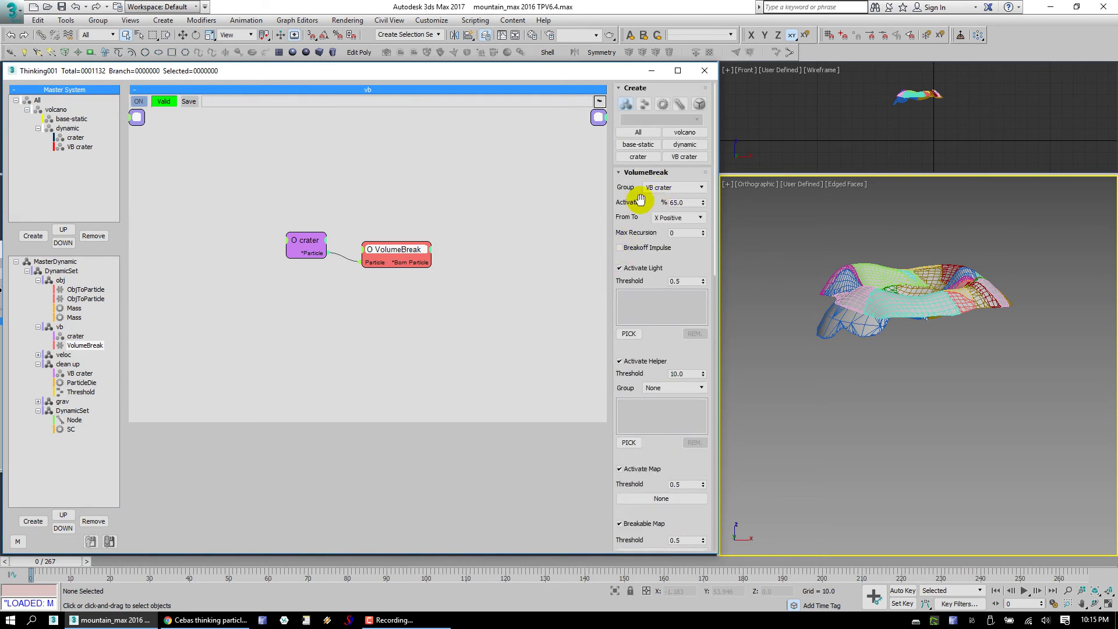
# Rename the VolumeBreak node to 'VB - VB crater' and tidy the vb graph layout.
pyautogui.doubleClick(416, 245)
pyautogui.write('VB - VB crater')
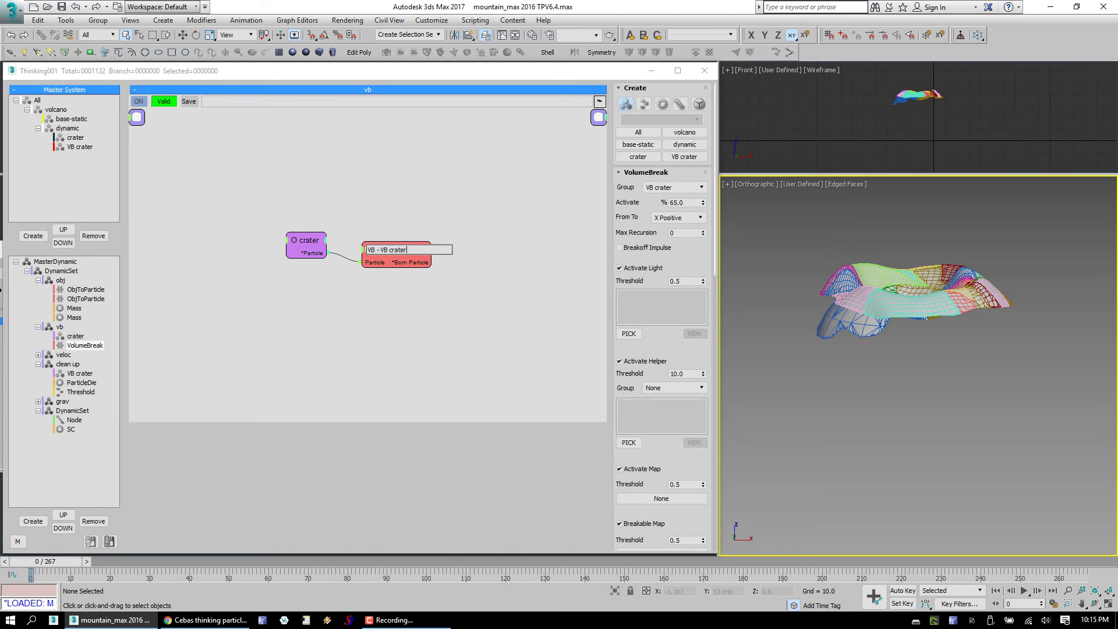
pyautogui.press('Return')
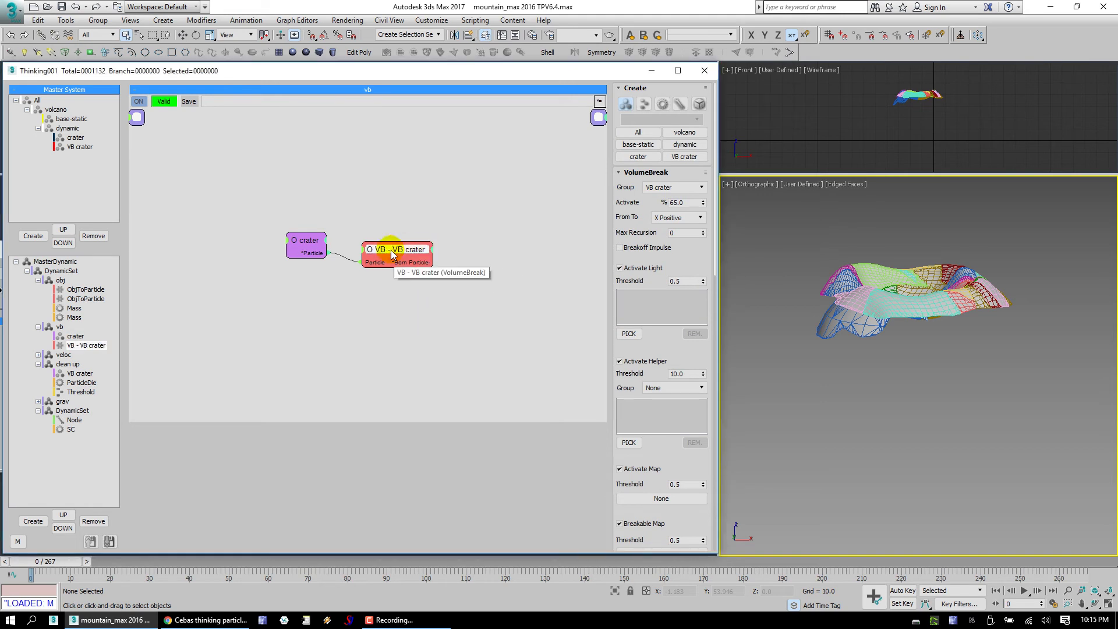
pyautogui.moveTo(391, 249); pyautogui.dragTo(386, 246)
pyautogui.moveTo(492, 306); pyautogui.dragTo(493, 305, button='middle')
pyautogui.click(492, 306)
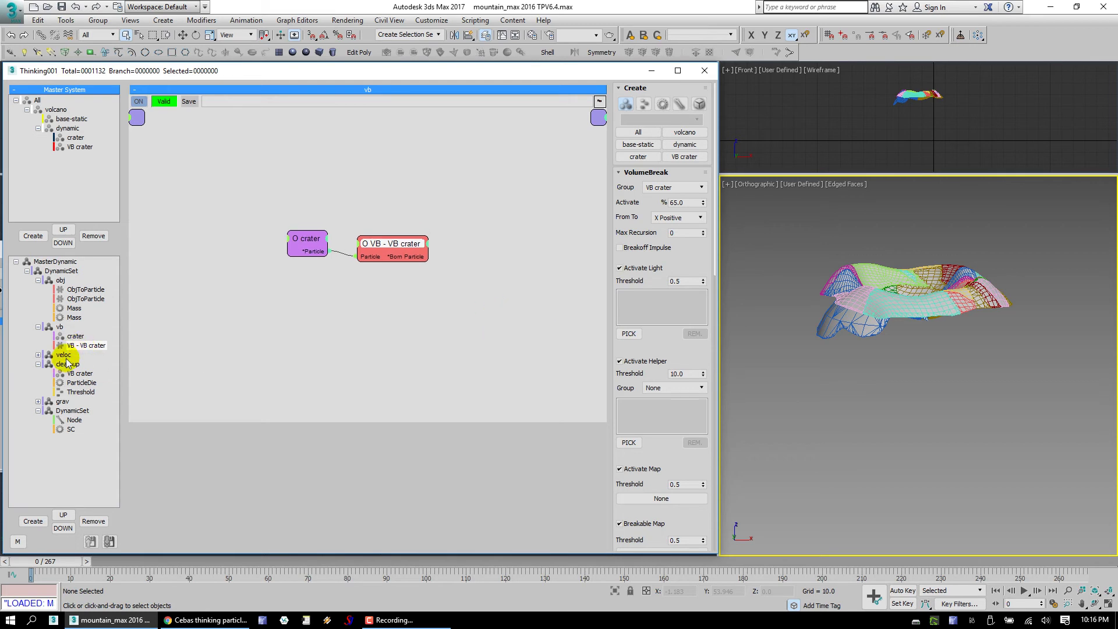
pyautogui.moveTo(390, 250); pyautogui.dragTo(384, 248)
pyautogui.moveTo(404, 295); pyautogui.dragTo(314, 269, button='middle')
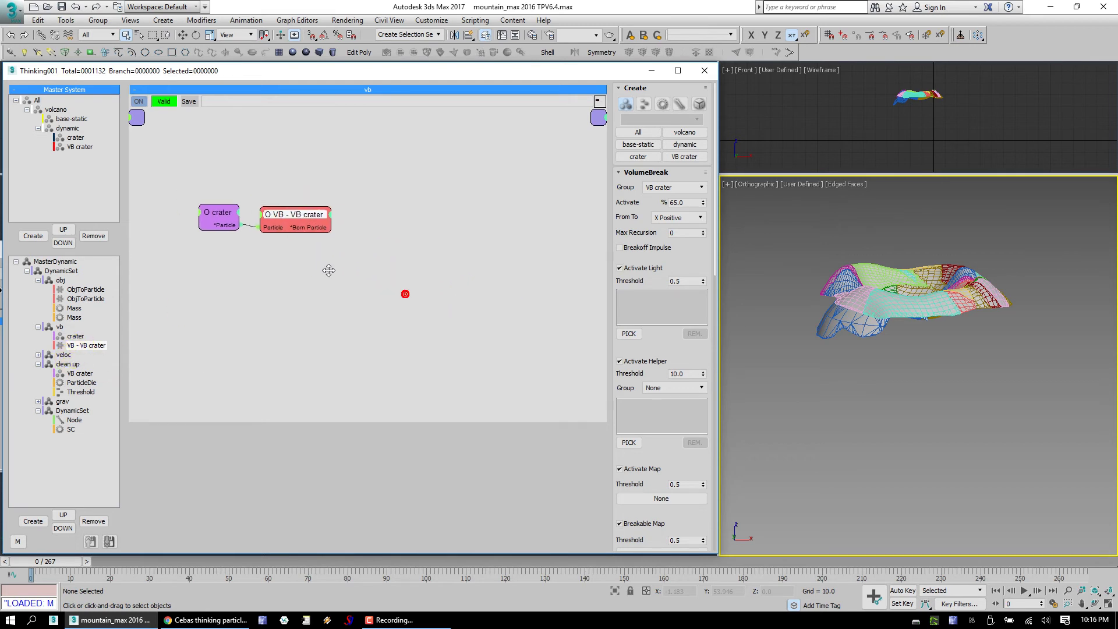
# View the clean up graph's nodes, then return to the VB - VB crater node and reposition it.
pyautogui.click(67, 364)
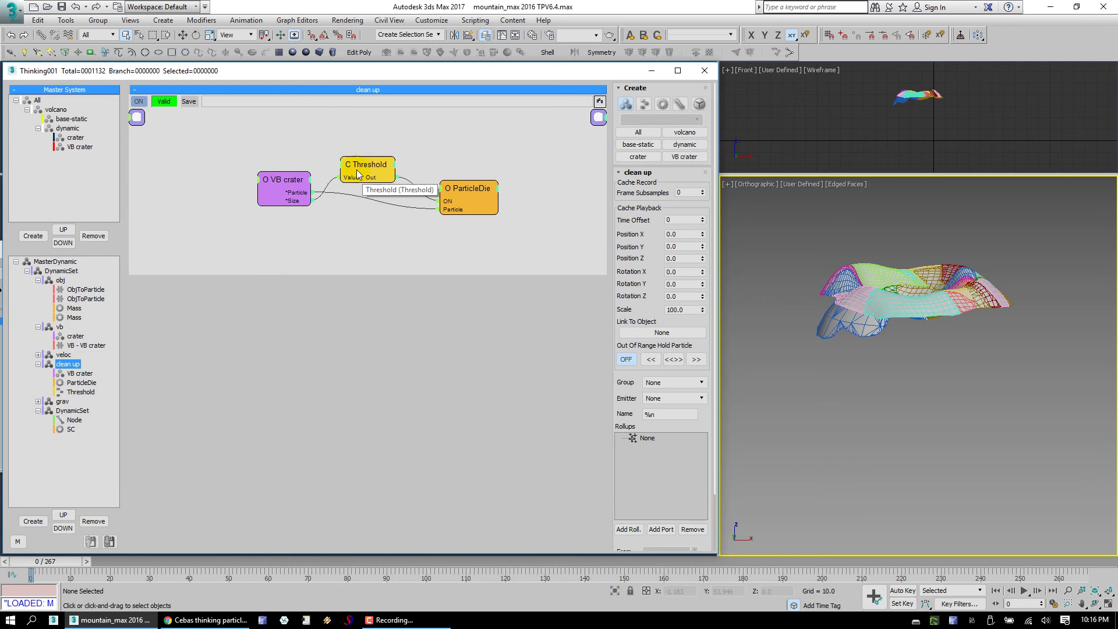
pyautogui.moveTo(367, 167); pyautogui.dragTo(378, 174)
pyautogui.moveTo(270, 180); pyautogui.dragTo(286, 181)
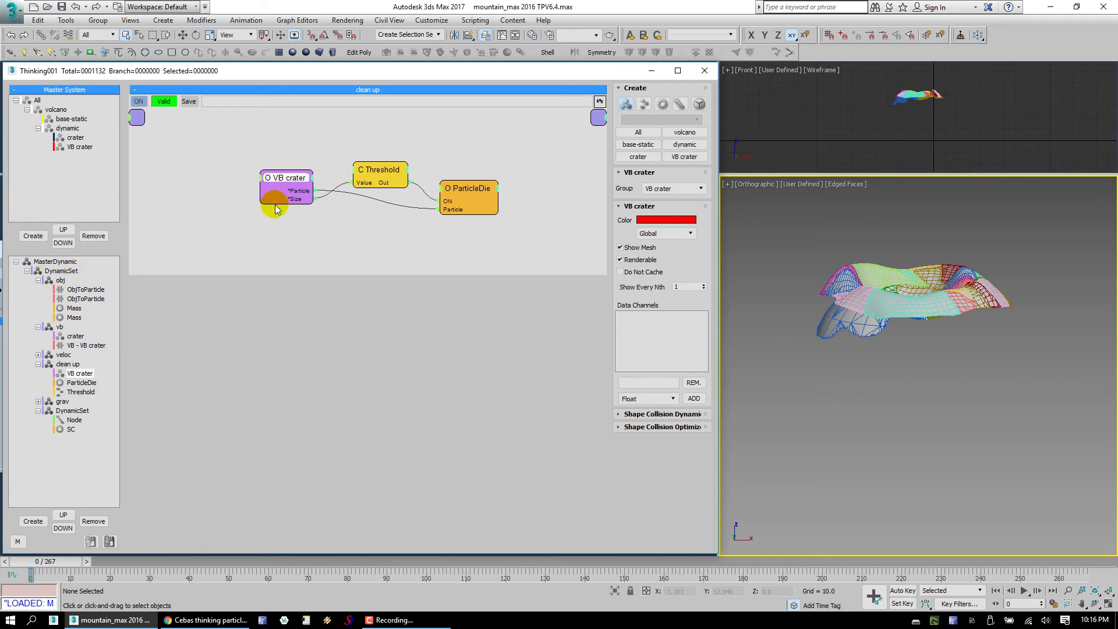
pyautogui.moveTo(287, 190); pyautogui.dragTo(287, 192)
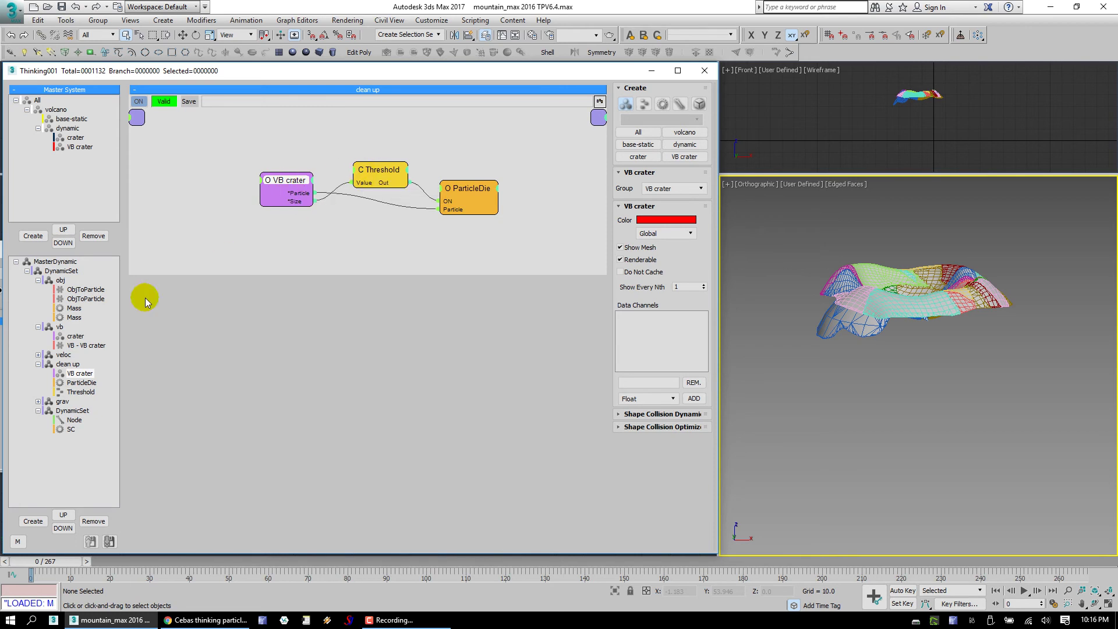
pyautogui.click(84, 344)
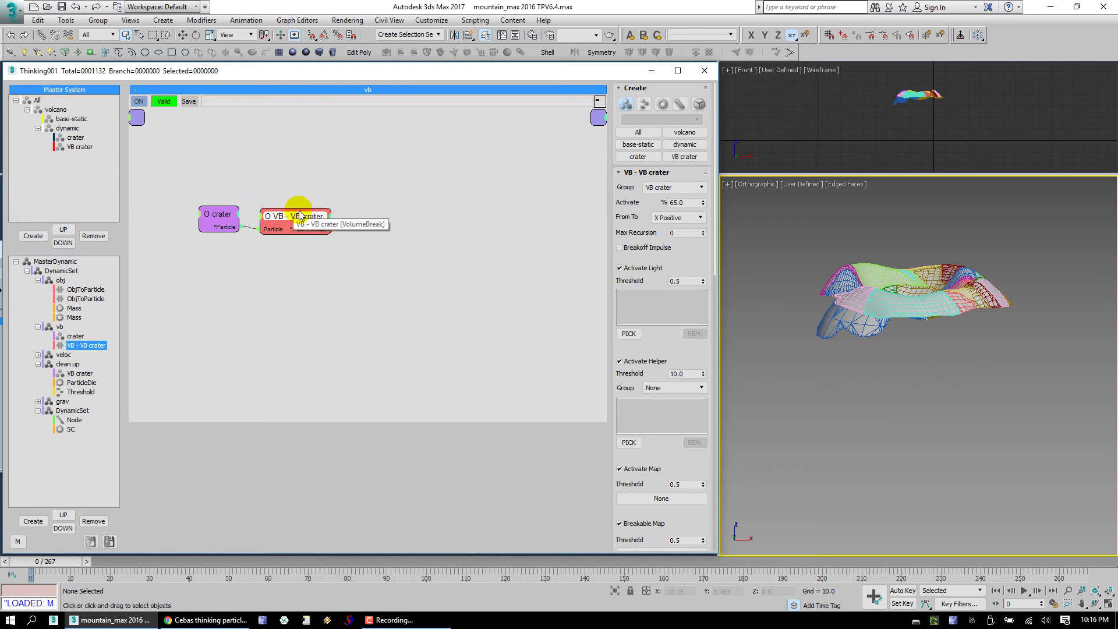
pyautogui.moveTo(298, 221); pyautogui.dragTo(304, 208)
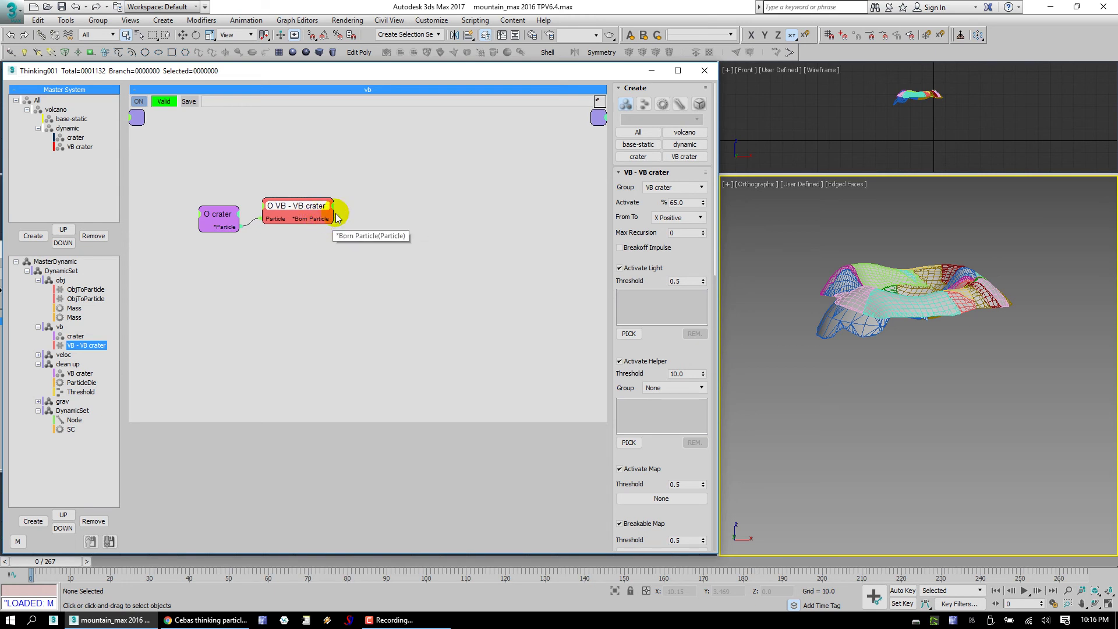
# Copy nodes in the clean up graph, then duplicate the VB crater node in the vb graph.
pyautogui.click(75, 371)
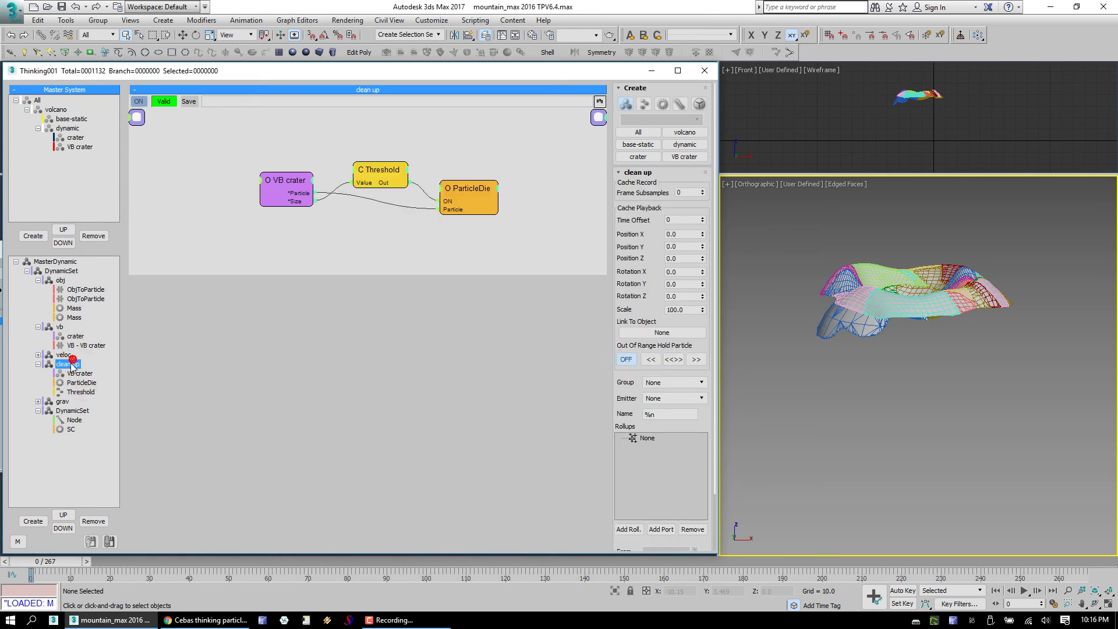
pyautogui.rightClick(348, 235)
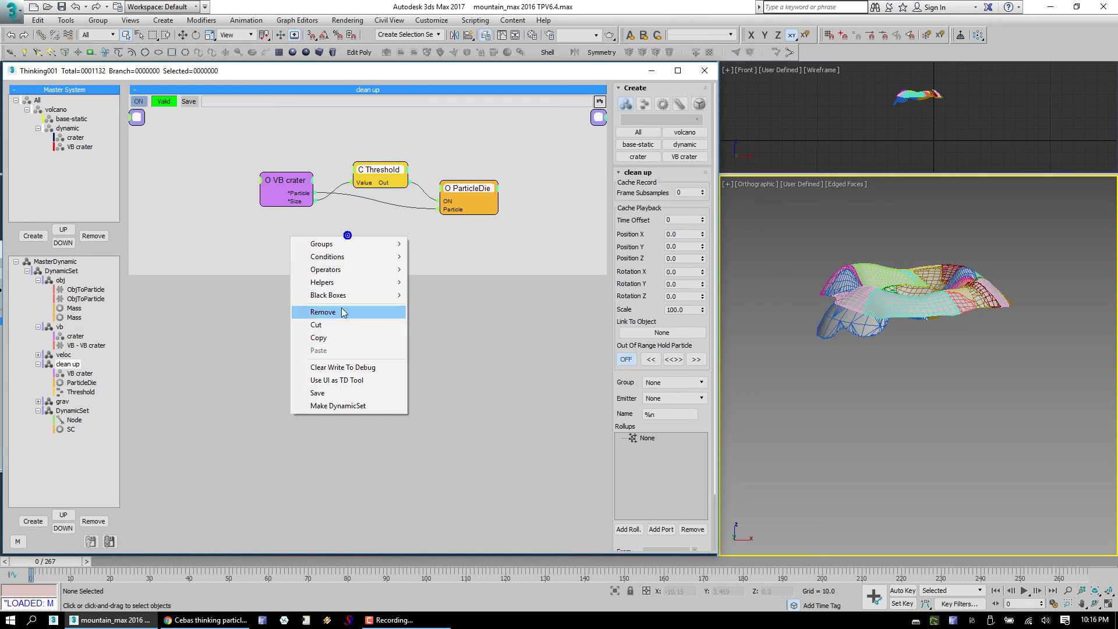
pyautogui.click(327, 337)
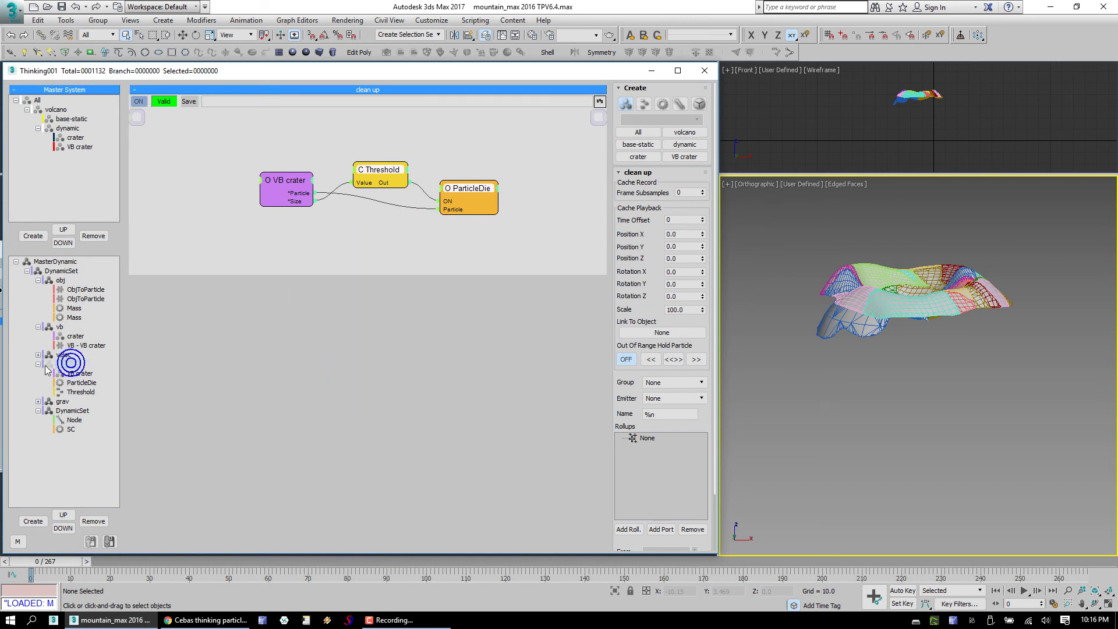
pyautogui.click(86, 346)
pyautogui.rightClick(334, 188)
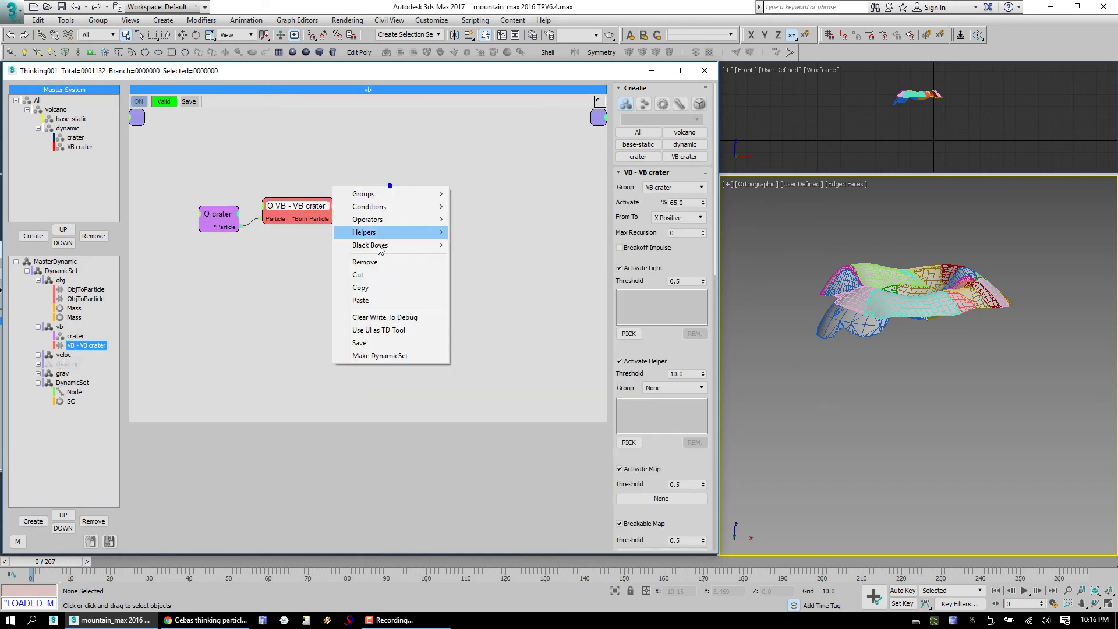
pyautogui.click(378, 287)
pyautogui.rightClick(316, 213)
pyautogui.click(354, 325)
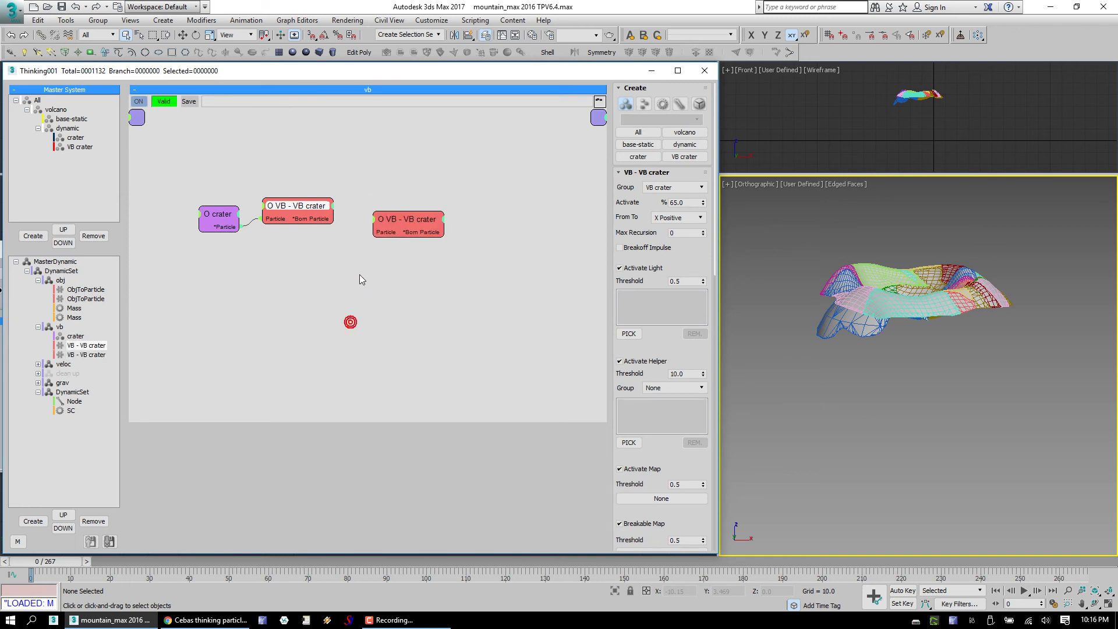
# Copy the Threshold and ParticleDie nodes from clean up and paste them into the vb graph.
pyautogui.click(66, 366)
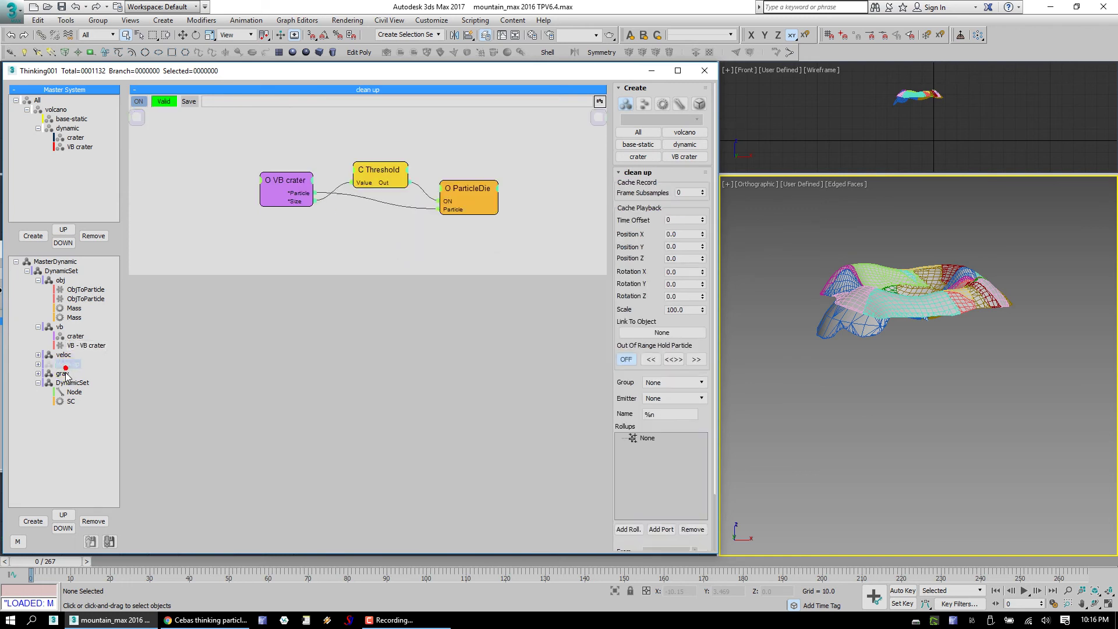
pyautogui.rightClick(360, 247)
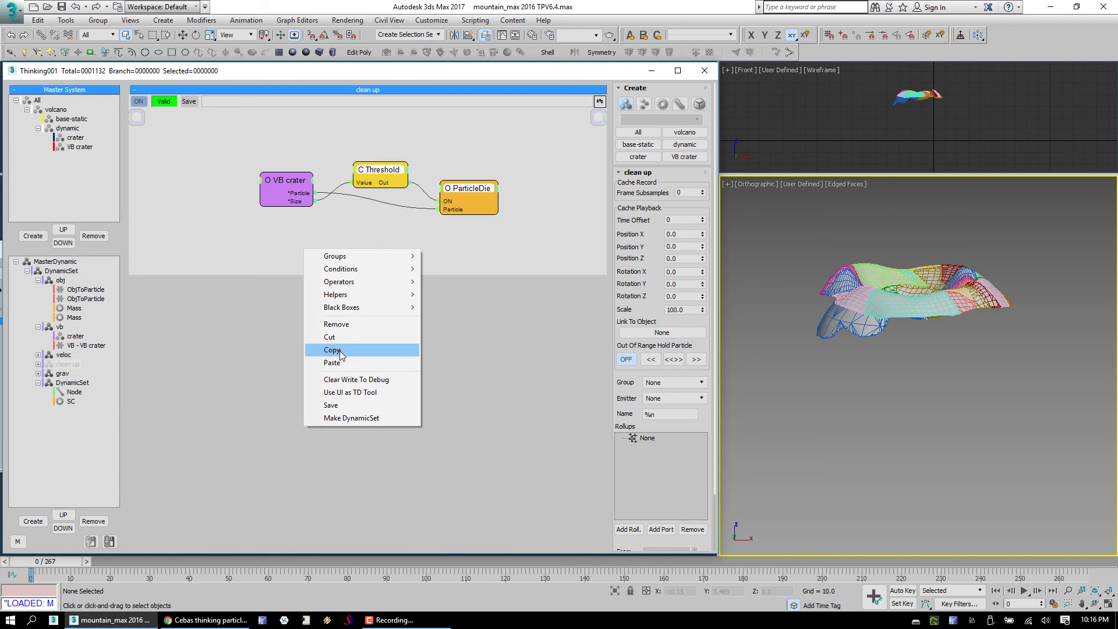
pyautogui.click(340, 351)
pyautogui.click(75, 336)
pyautogui.rightClick(387, 180)
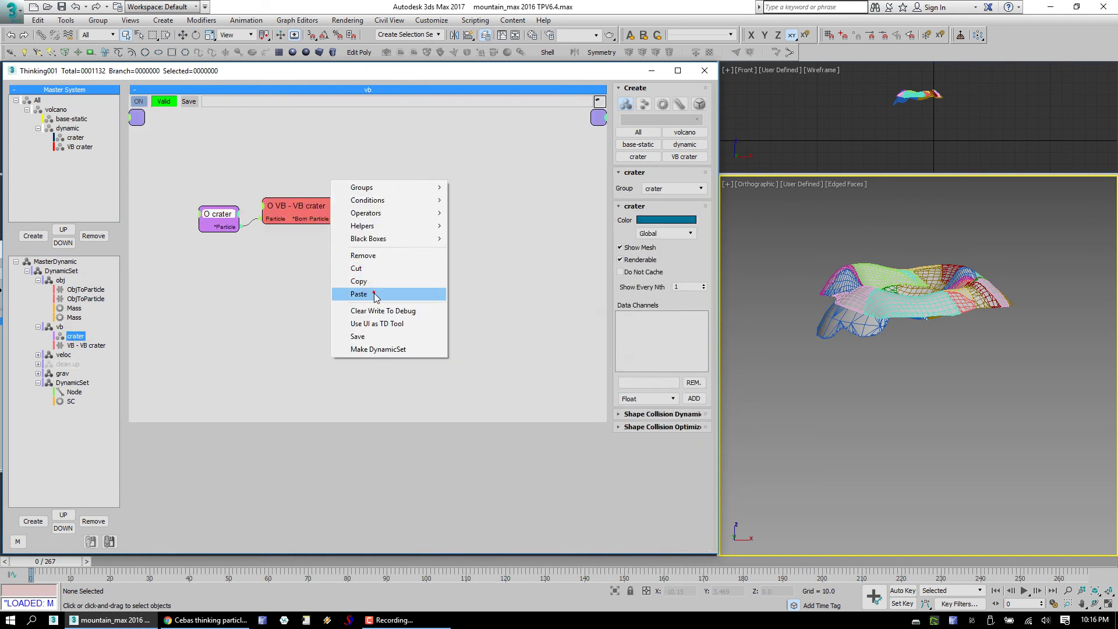
pyautogui.click(374, 294)
# Wire VB crater's Born Particle output into ParticleDie and start inserting a Standard helper on that wire.
pyautogui.moveTo(333, 218); pyautogui.dragTo(479, 227)
pyautogui.rightClick(354, 224)
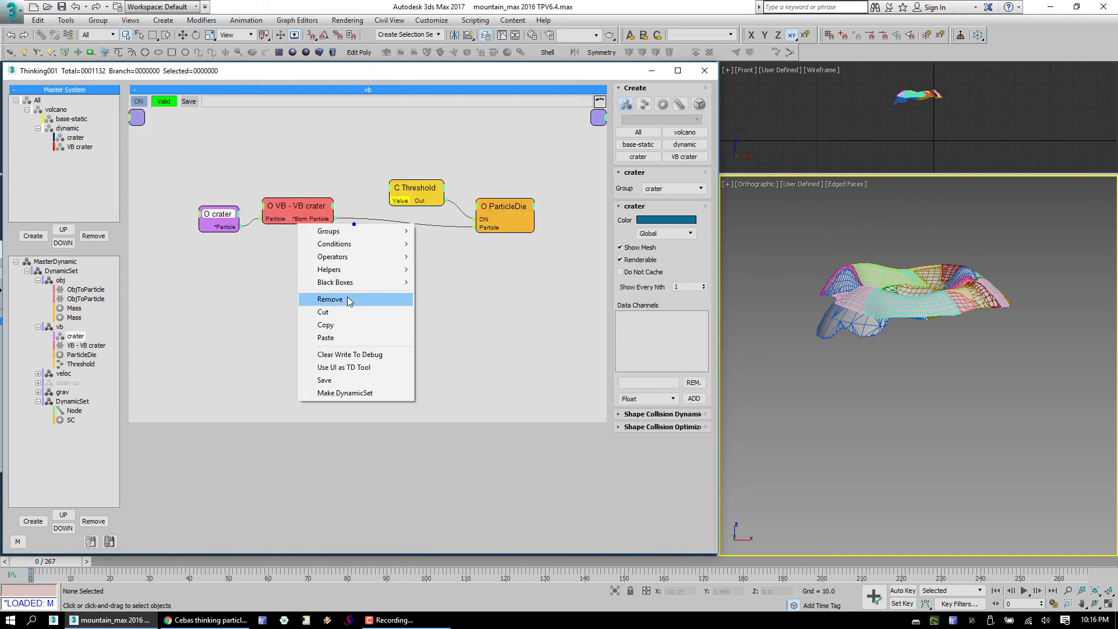
pyautogui.click(357, 271)
pyautogui.click(454, 268)
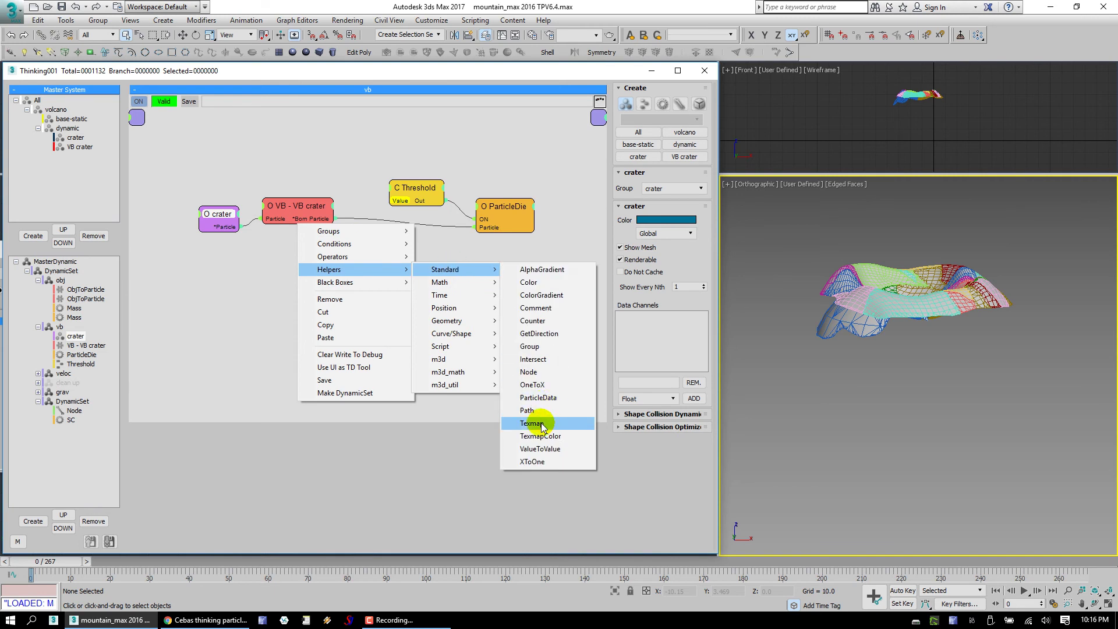
# Insert a ParticleData helper on the particle wire and give it a Size output.
pyautogui.click(536, 398)
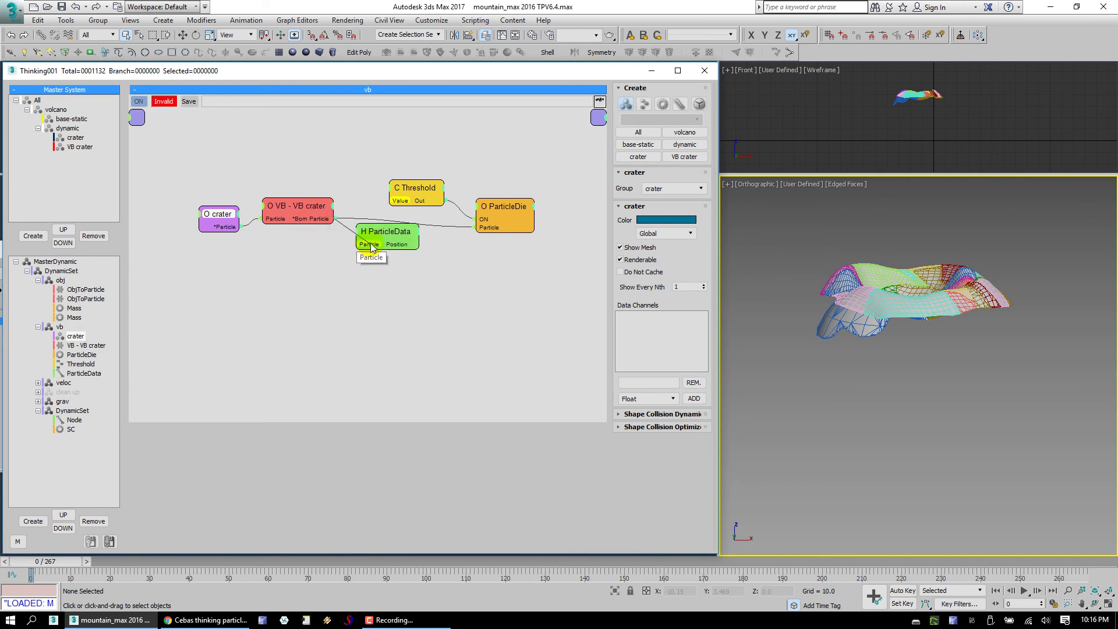
pyautogui.moveTo(371, 243); pyautogui.dragTo(371, 244)
pyautogui.moveTo(397, 234); pyautogui.dragTo(383, 239)
pyautogui.click(400, 239)
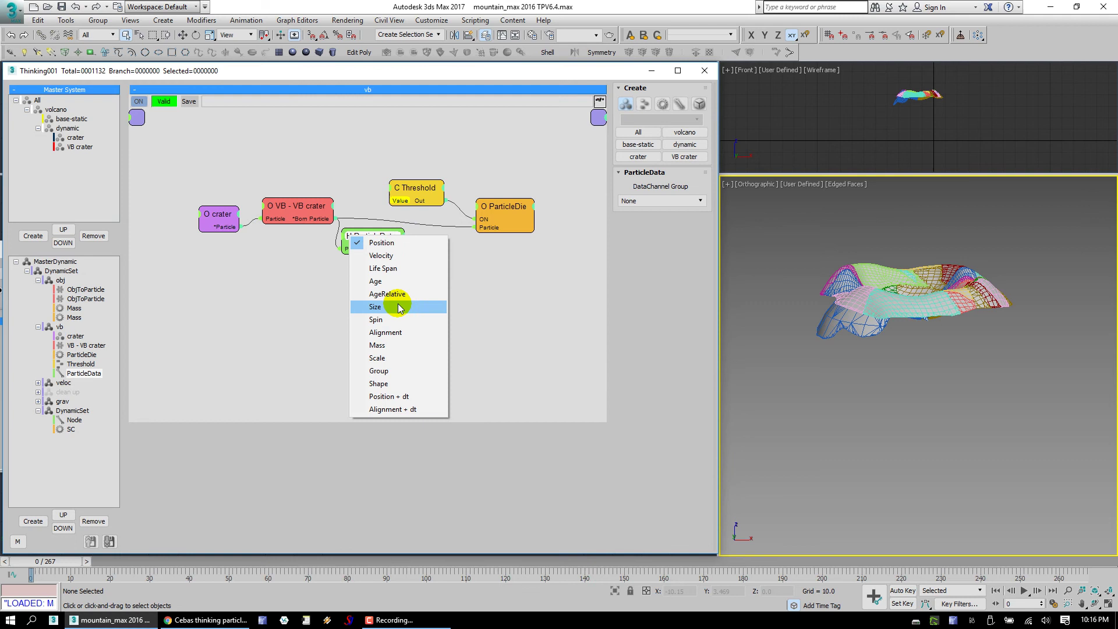
pyautogui.click(376, 307)
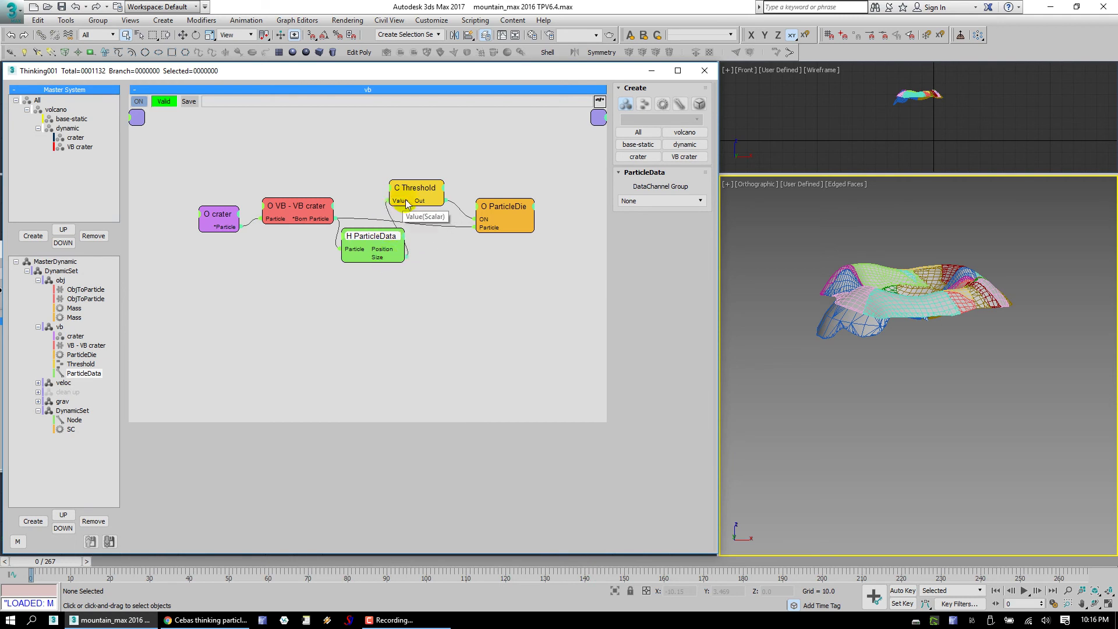
# Arrange the Threshold, ParticleDie and ParticleData nodes into a tidy layout.
pyautogui.moveTo(414, 167); pyautogui.dragTo(532, 287)
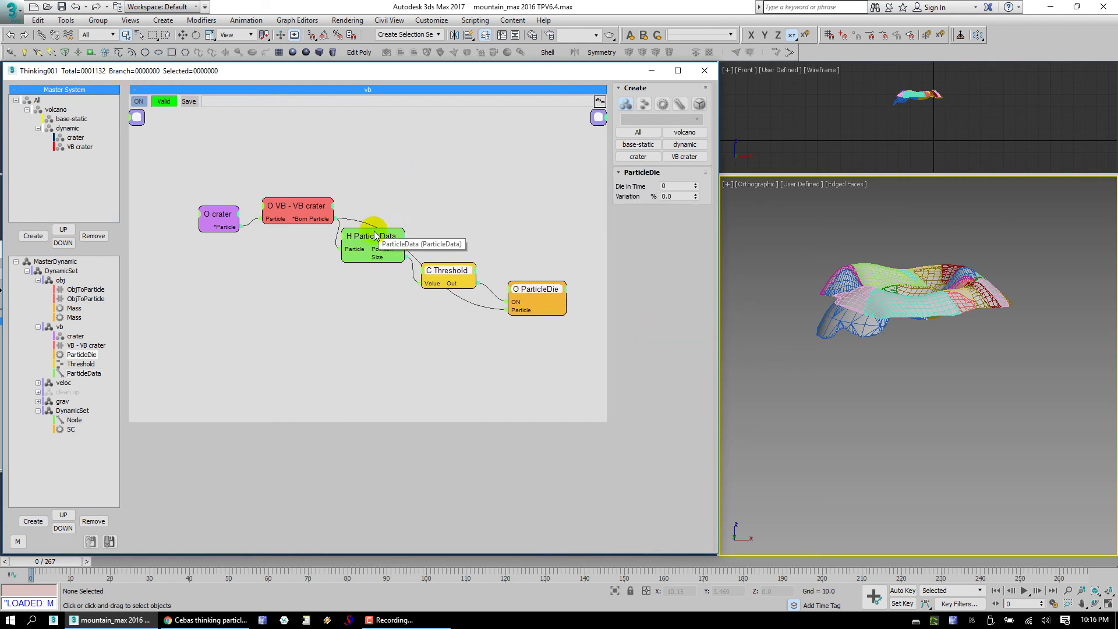
pyautogui.moveTo(375, 235); pyautogui.dragTo(380, 287)
pyautogui.moveTo(449, 279)
pyautogui.mouseDown()
pyautogui.moveTo(449, 297)
pyautogui.moveTo(463, 268)
pyautogui.mouseUp()
pyautogui.click(469, 240)
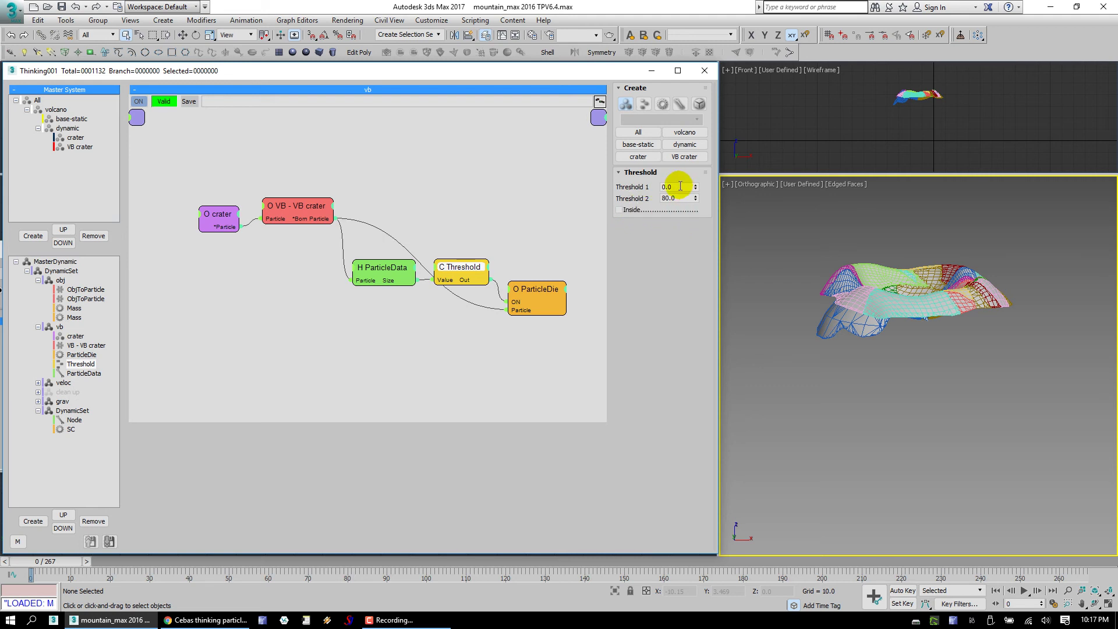
# Make the Threshold node test inside its range and edit its Threshold 1 and 2 values.
pyautogui.moveTo(461, 269); pyautogui.dragTo(458, 272)
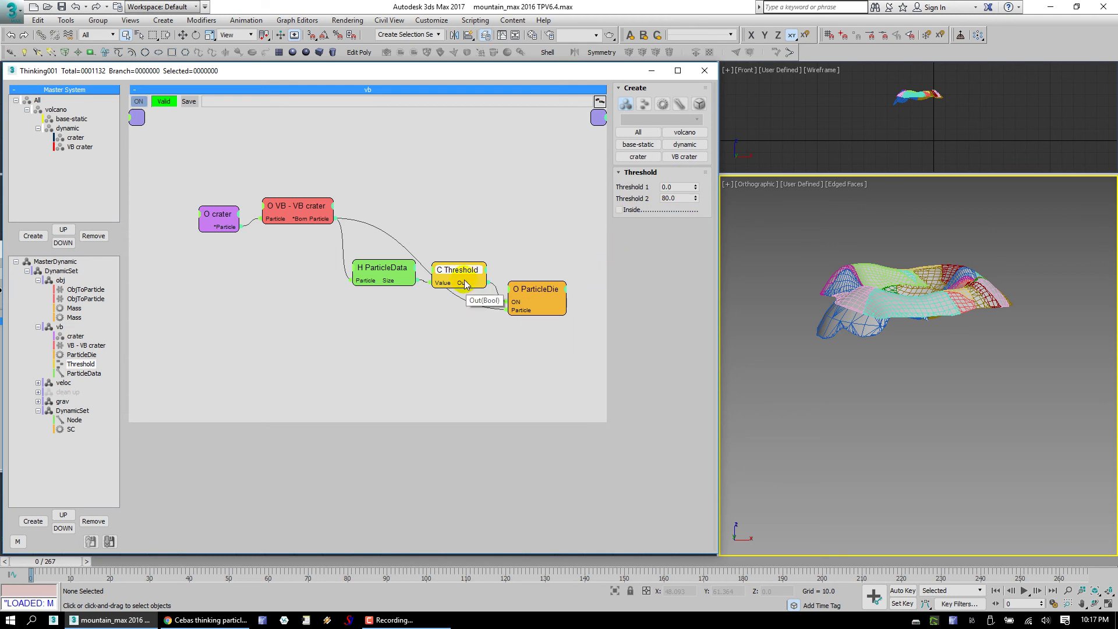
pyautogui.click(618, 210)
pyautogui.click(680, 198)
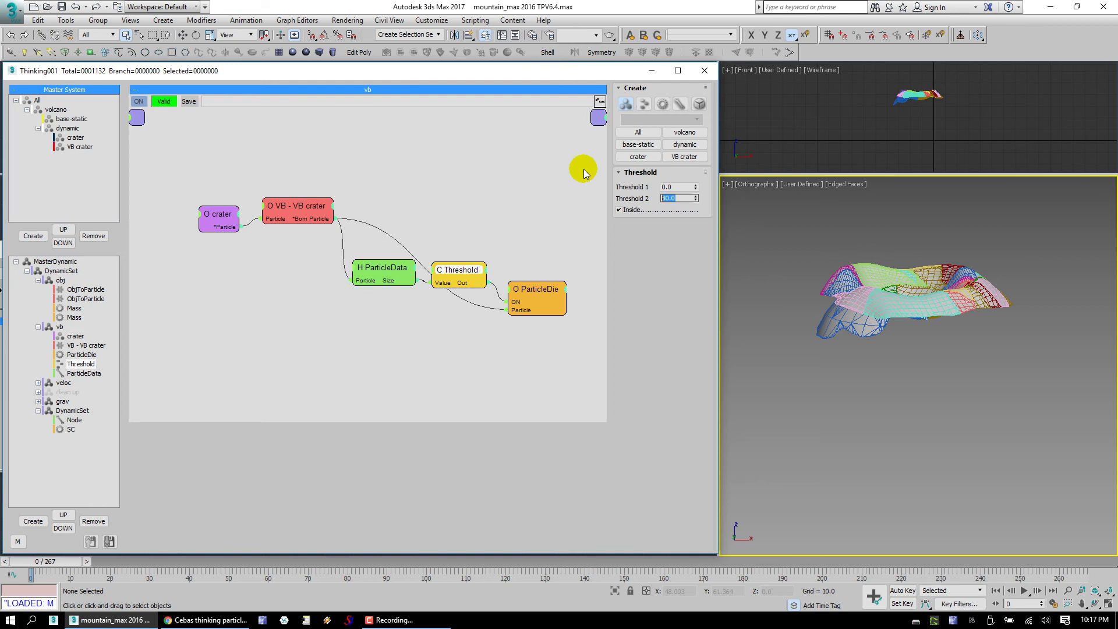
pyautogui.click(678, 187)
pyautogui.click(674, 188)
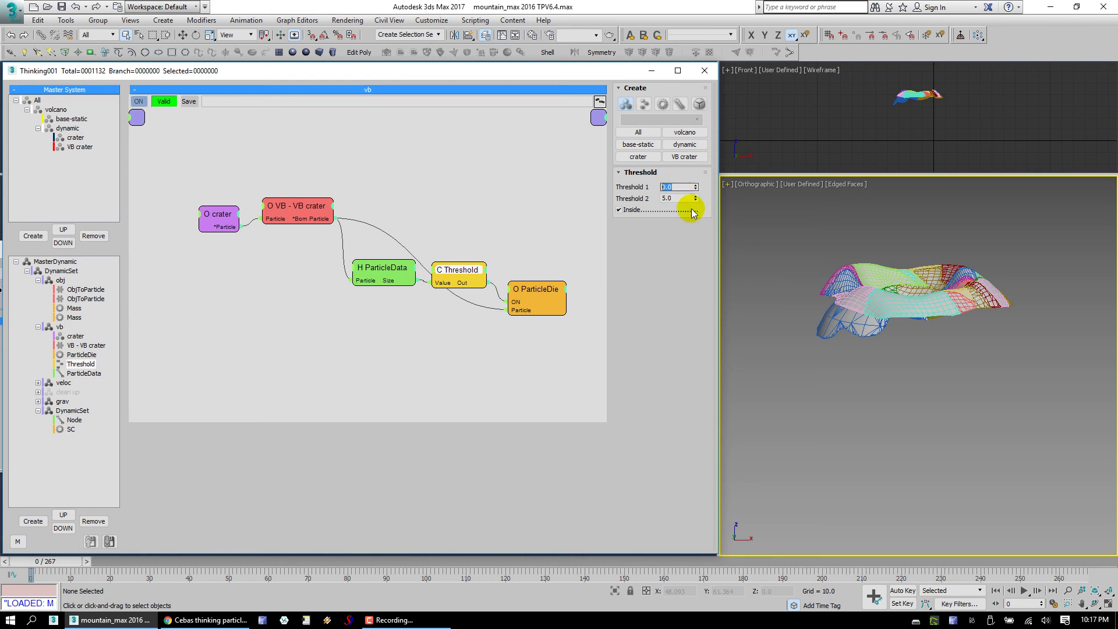
# Disable the ParticleDie node, then collapse vb and open the veloc set's graph.
pyautogui.moveTo(534, 292); pyautogui.dragTo(525, 297)
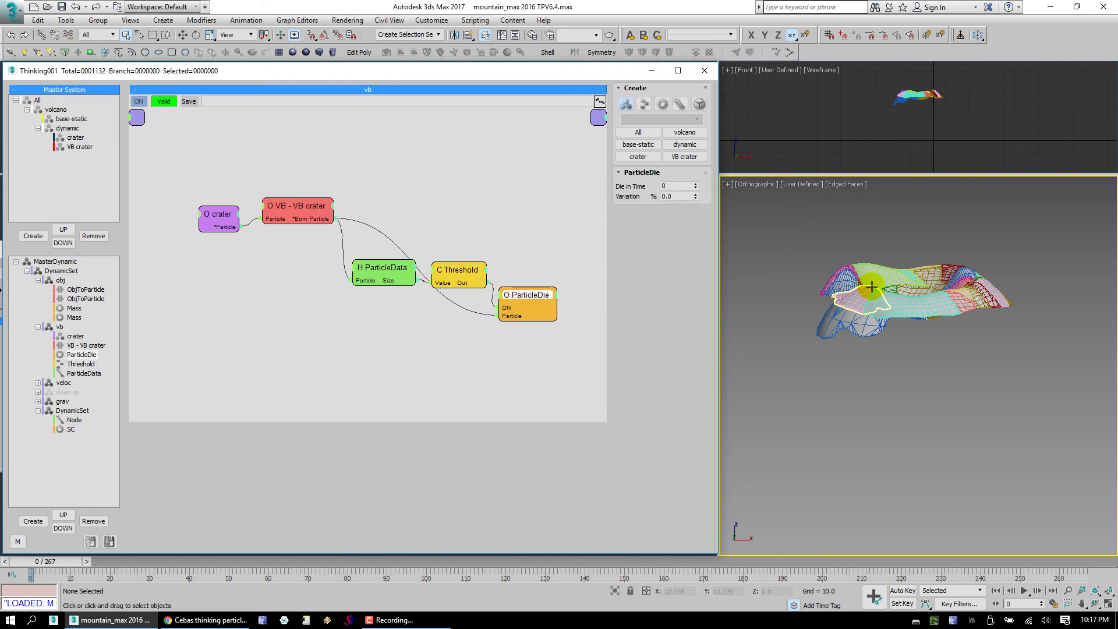
pyautogui.moveTo(524, 297); pyautogui.dragTo(532, 290)
pyautogui.rightClick(532, 289)
pyautogui.click(532, 291)
pyautogui.click(461, 269)
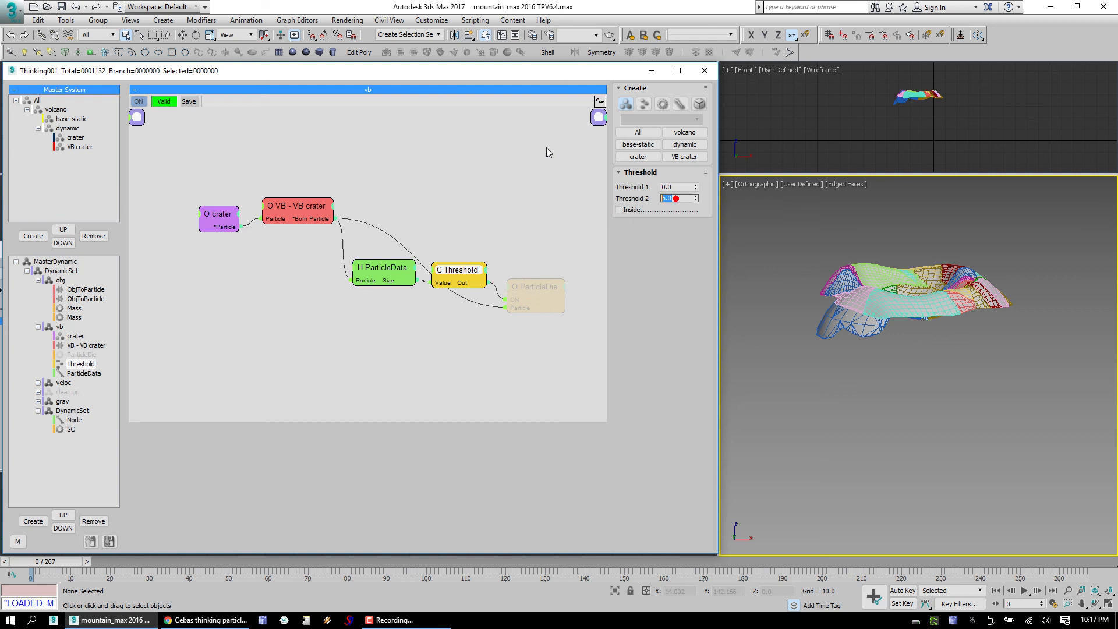
pyautogui.click(38, 327)
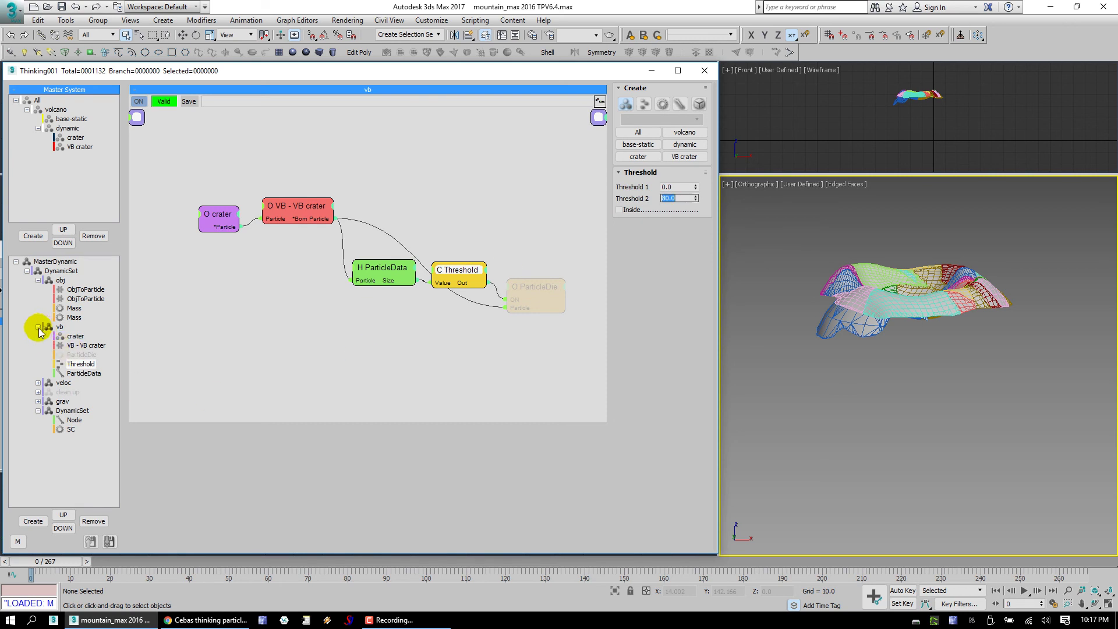
pyautogui.click(63, 336)
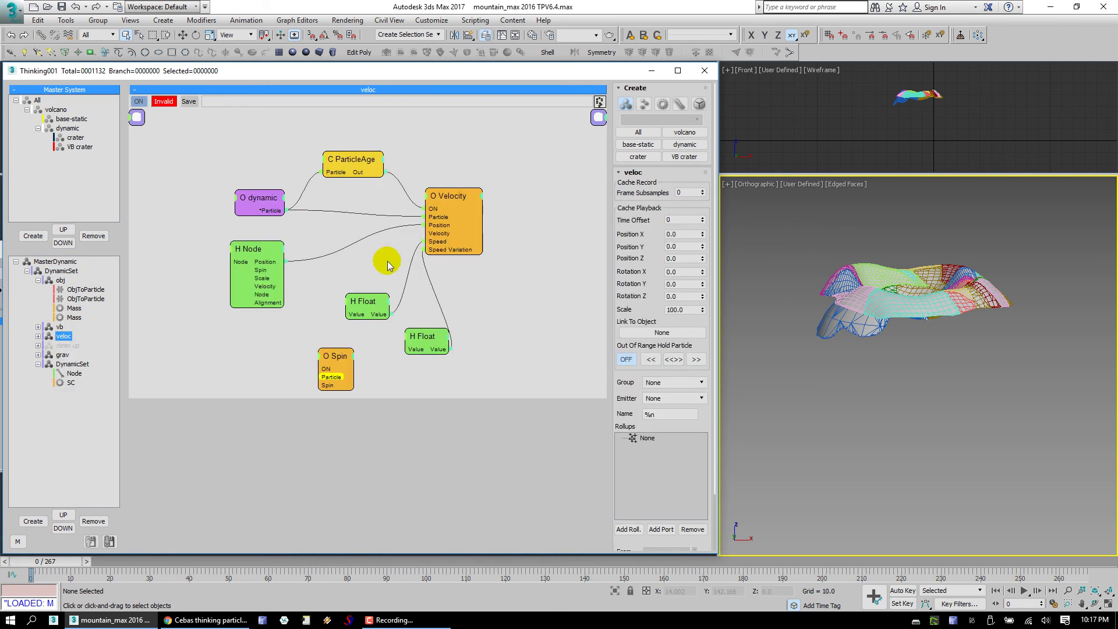
# Rearrange the Float helpers and disconnect them from Velocity's speed inputs.
pyautogui.moveTo(367, 299); pyautogui.dragTo(370, 264)
pyautogui.moveTo(421, 336); pyautogui.dragTo(367, 299)
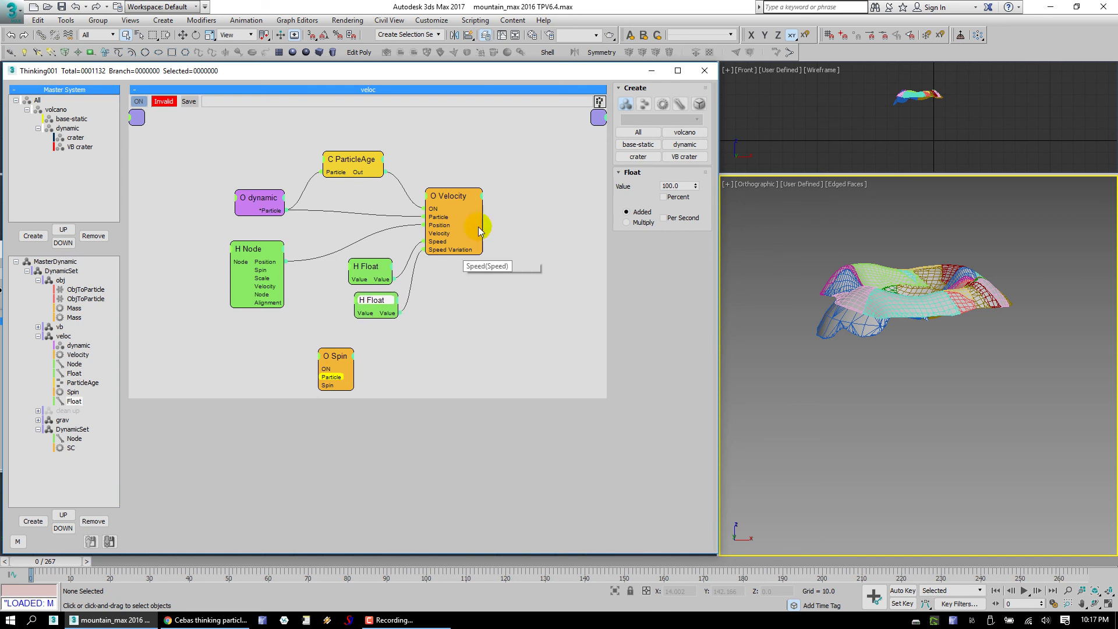
pyautogui.moveTo(481, 219); pyautogui.dragTo(510, 228)
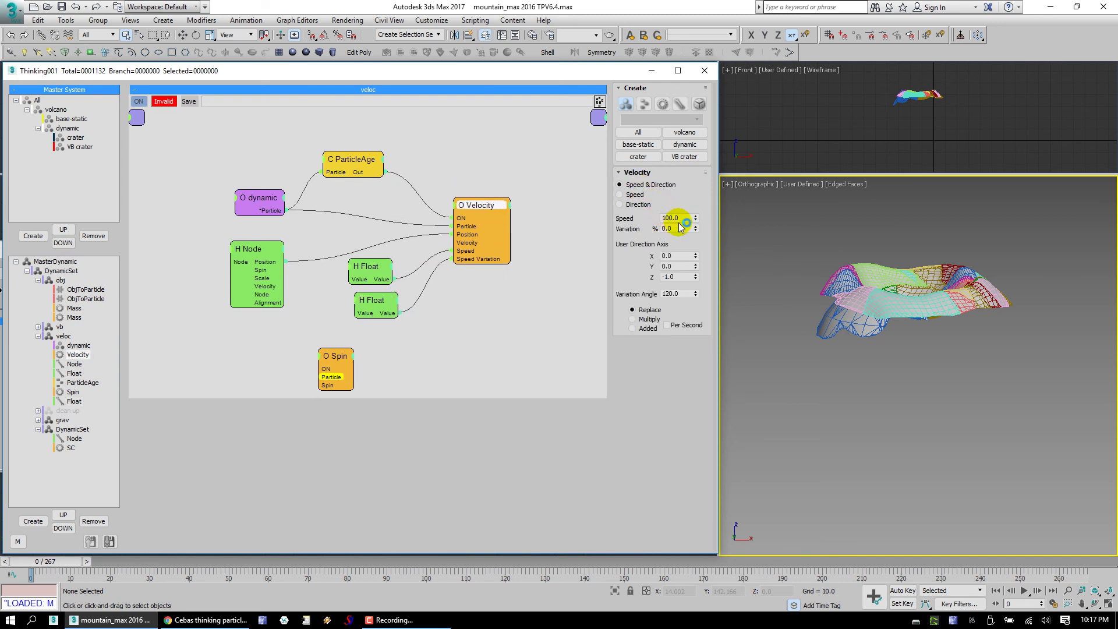
pyautogui.moveTo(366, 266); pyautogui.dragTo(374, 264)
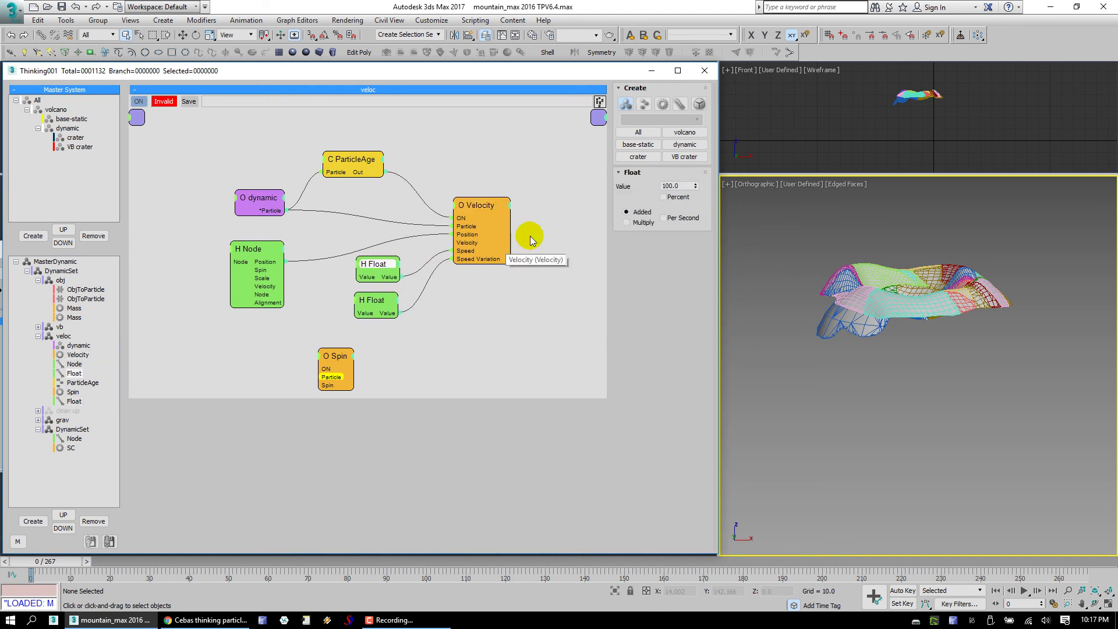
pyautogui.moveTo(378, 307); pyautogui.dragTo(380, 305)
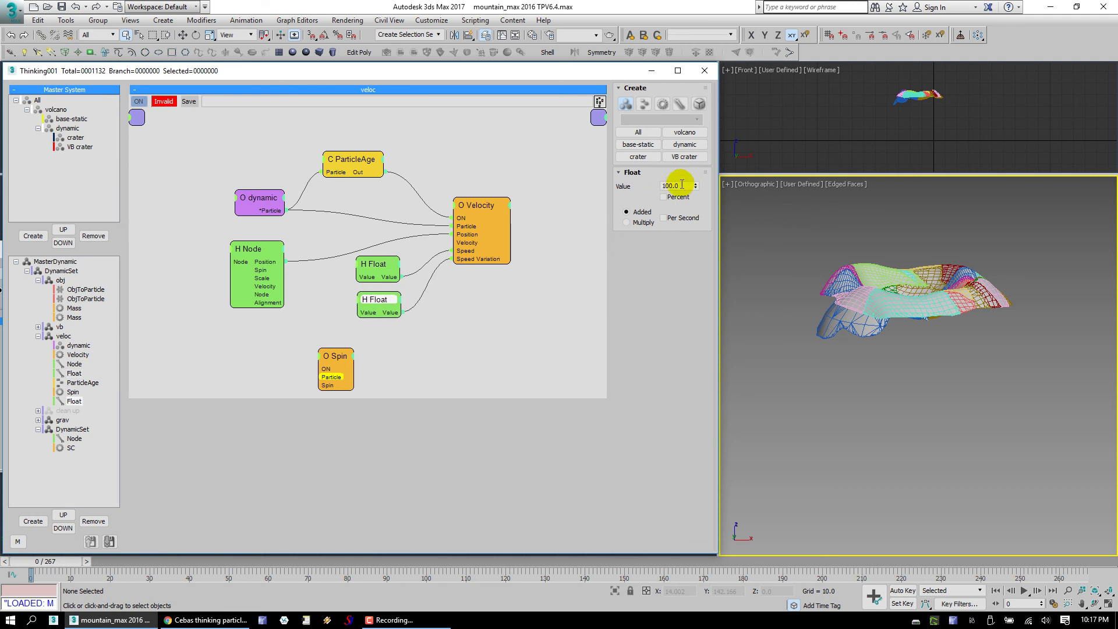
pyautogui.click(467, 258)
pyautogui.moveTo(468, 260); pyautogui.dragTo(470, 266)
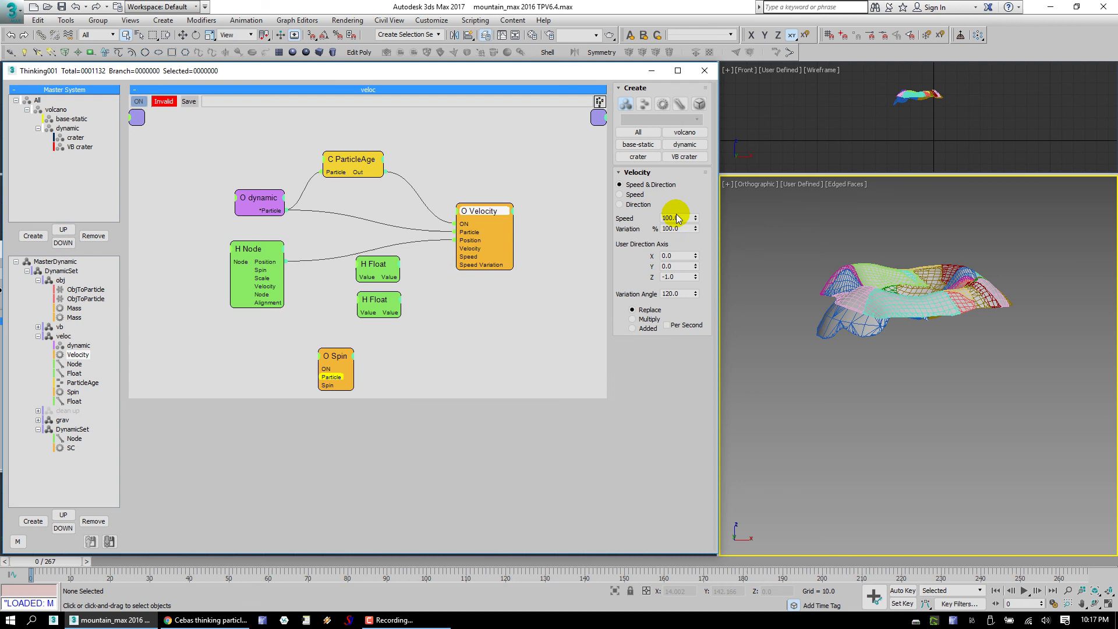
# Disable the Spin node in the veloc graph and tidy the graph before collapsing the veloc branch.
pyautogui.moveTo(338, 372); pyautogui.dragTo(382, 362)
pyautogui.rightClick(391, 383)
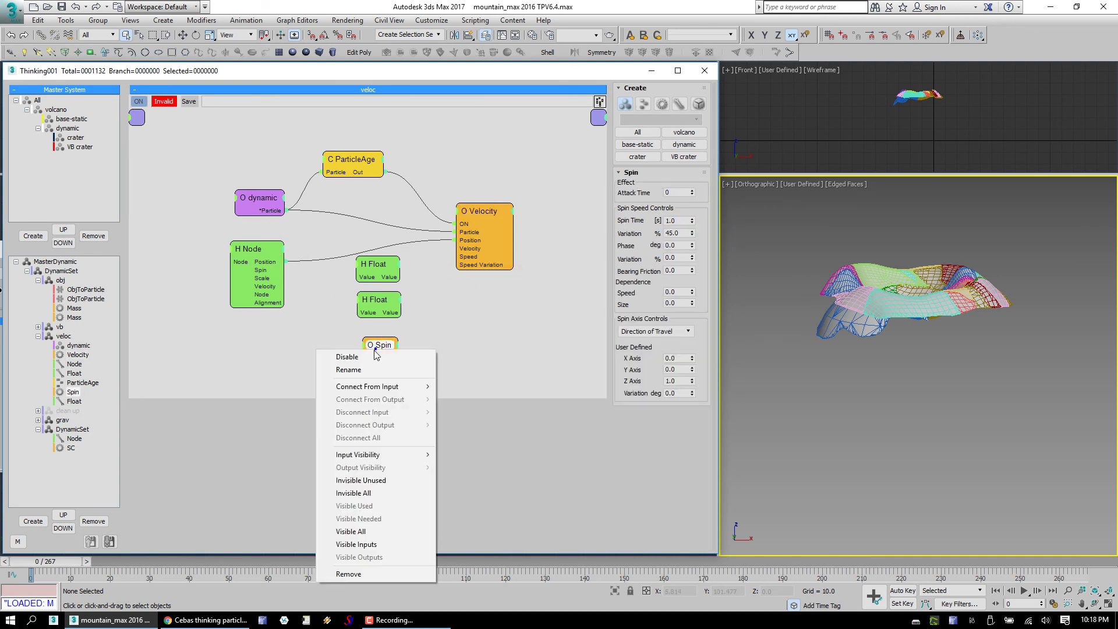
pyautogui.click(355, 353)
pyautogui.click(259, 248)
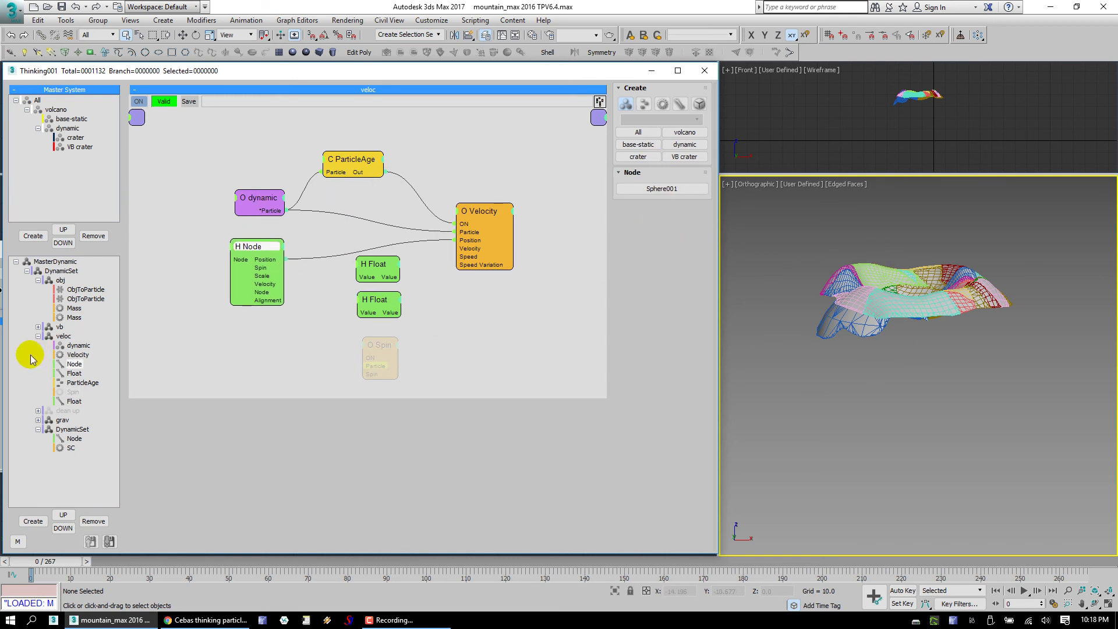
pyautogui.click(40, 338)
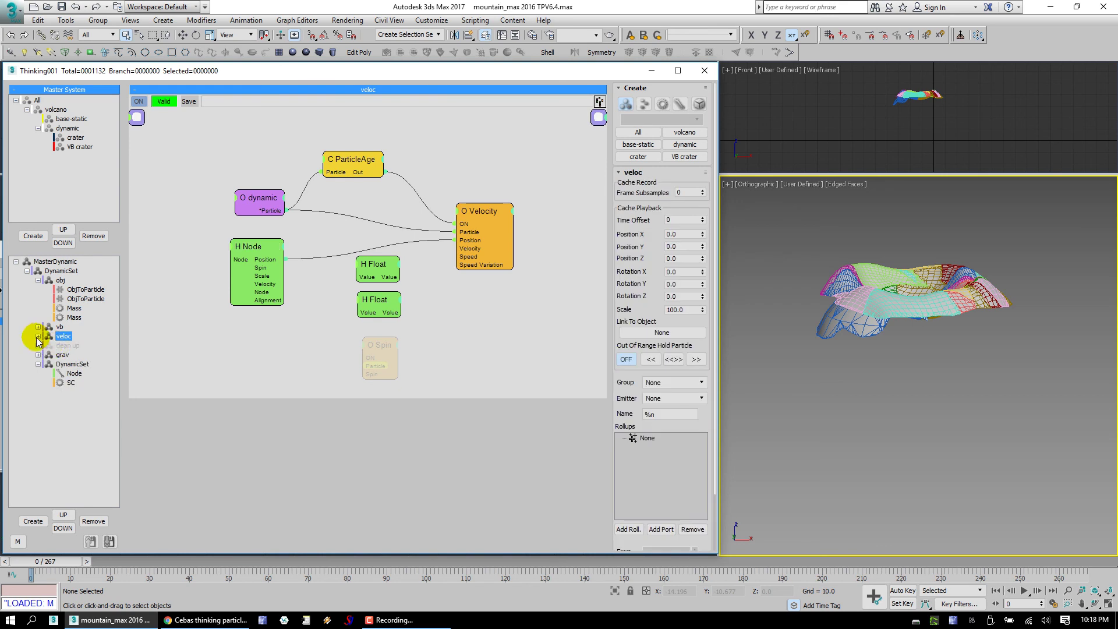
pyautogui.click(38, 337)
pyautogui.moveTo(278, 205)
pyautogui.mouseDown()
pyautogui.moveTo(249, 198)
pyautogui.moveTo(279, 208)
pyautogui.mouseUp()
pyautogui.click(37, 336)
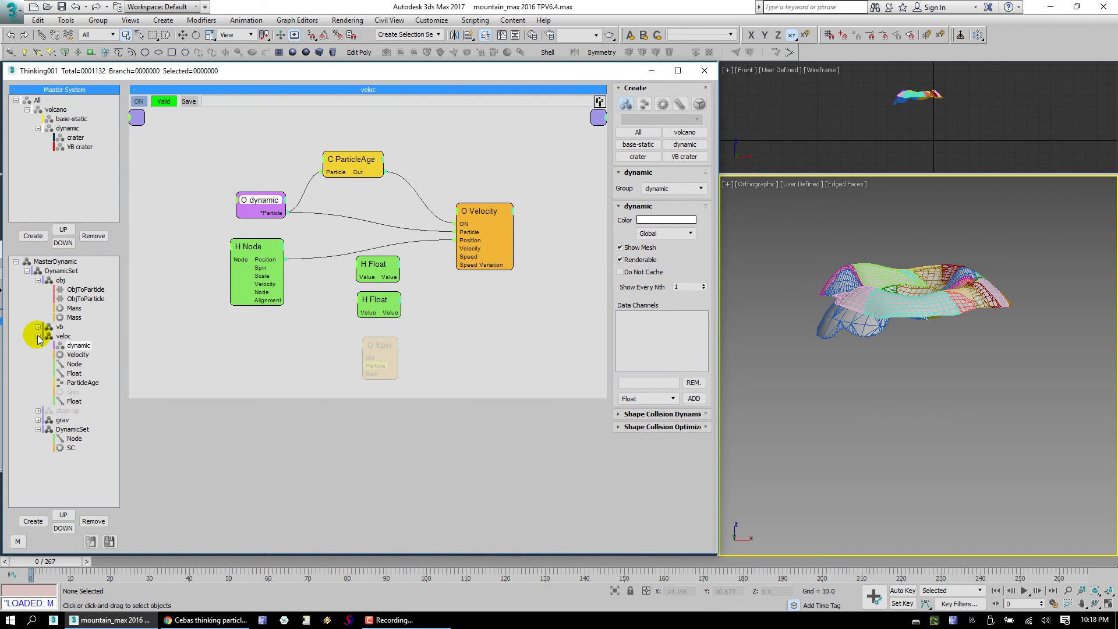
# Open the grav graph and delete its Point3 helper node.
pyautogui.click(69, 346)
pyautogui.click(64, 355)
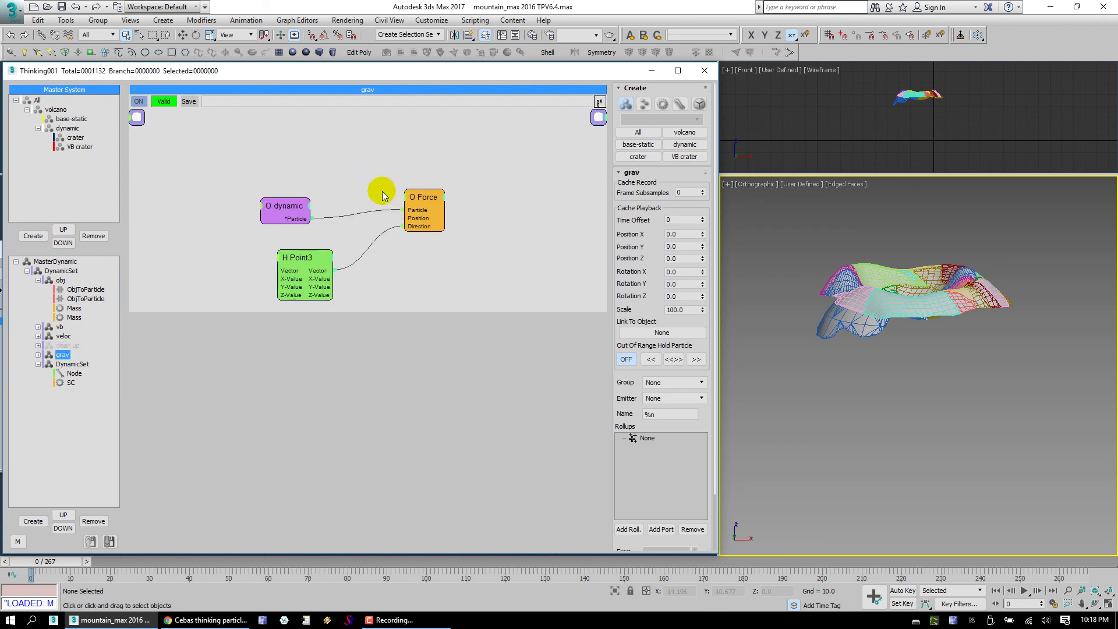
pyautogui.moveTo(294, 208); pyautogui.dragTo(345, 166)
pyautogui.moveTo(324, 267); pyautogui.dragTo(366, 228)
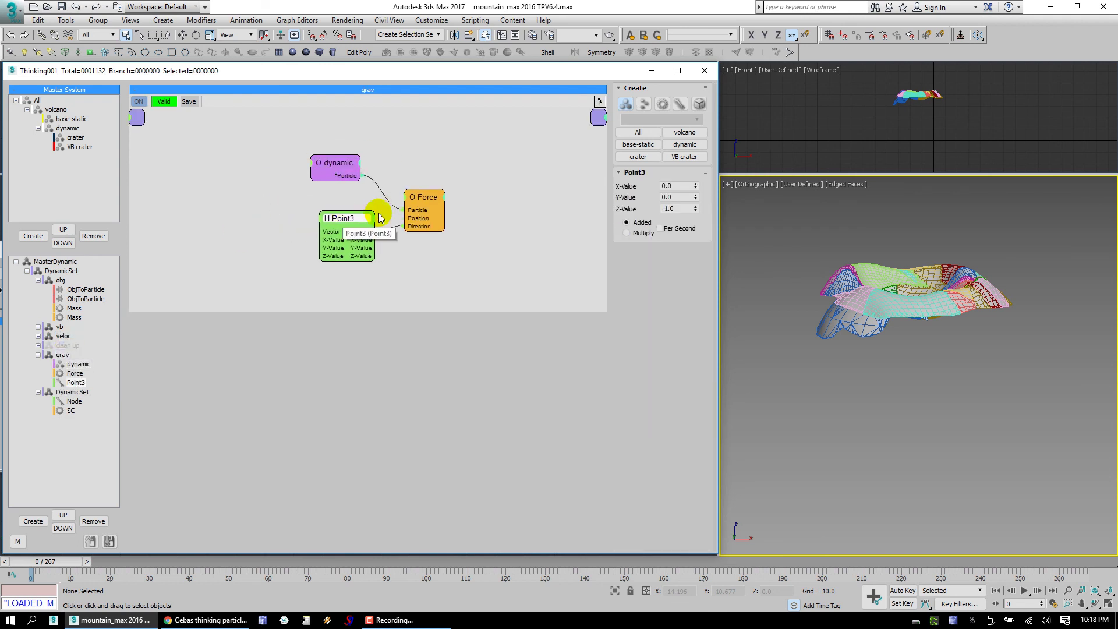
pyautogui.rightClick(338, 220)
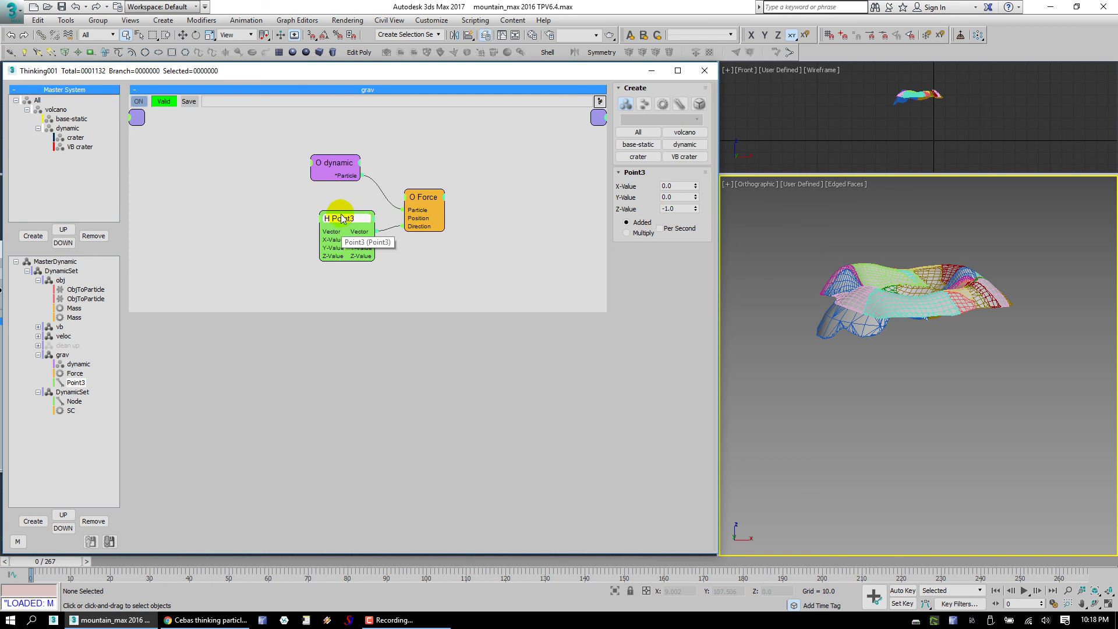
pyautogui.click(350, 230)
# Set the gravity Force node's Strength to -100.
pyautogui.moveTo(429, 200); pyautogui.dragTo(416, 176)
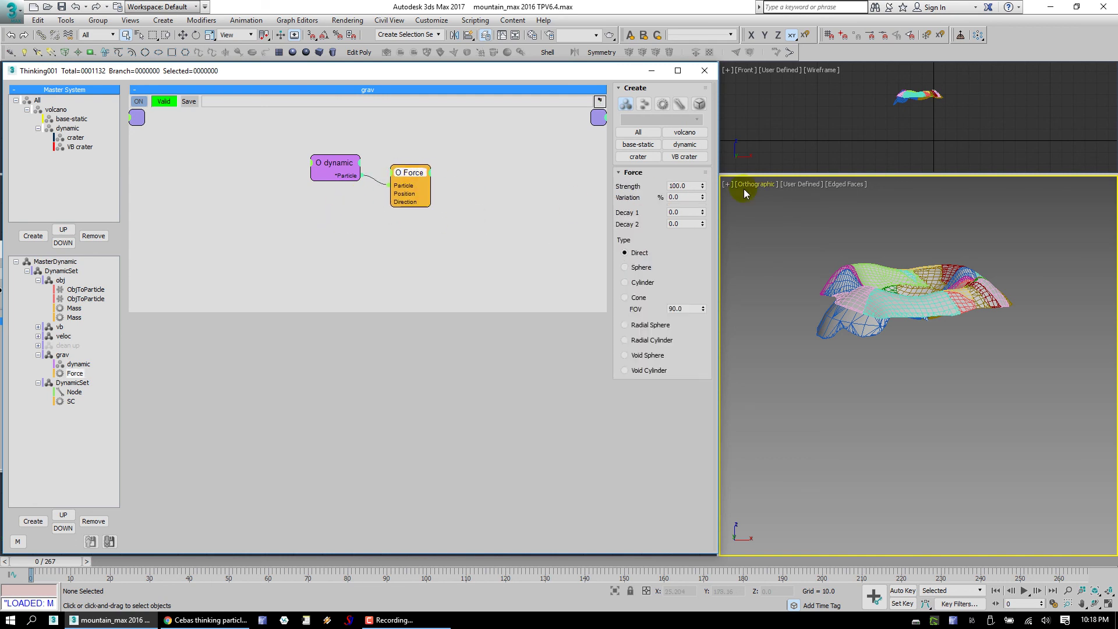
pyautogui.click(687, 184)
pyautogui.press('Home')
pyautogui.write('-')
pyautogui.press('Return')
# Switch the lower viewport to Front view and zoom it out.
pyautogui.click(788, 251)
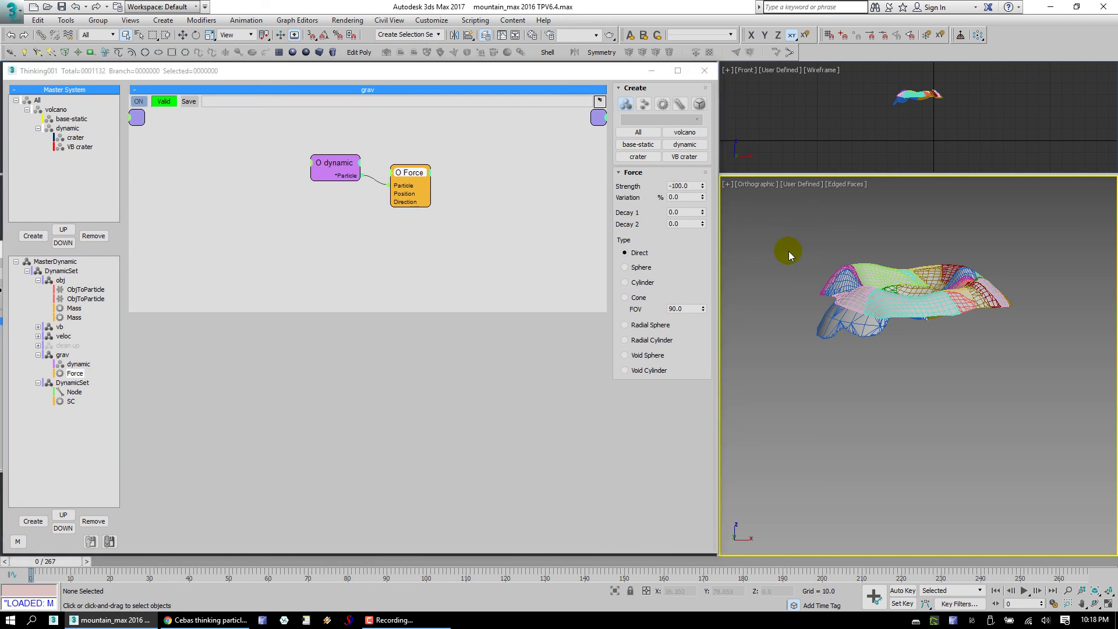
pyautogui.press('f')
pyautogui.hotkey('alt', 'z')
pyautogui.scroll(-5, 906, 306)
pyautogui.press('g')
pyautogui.press('g')
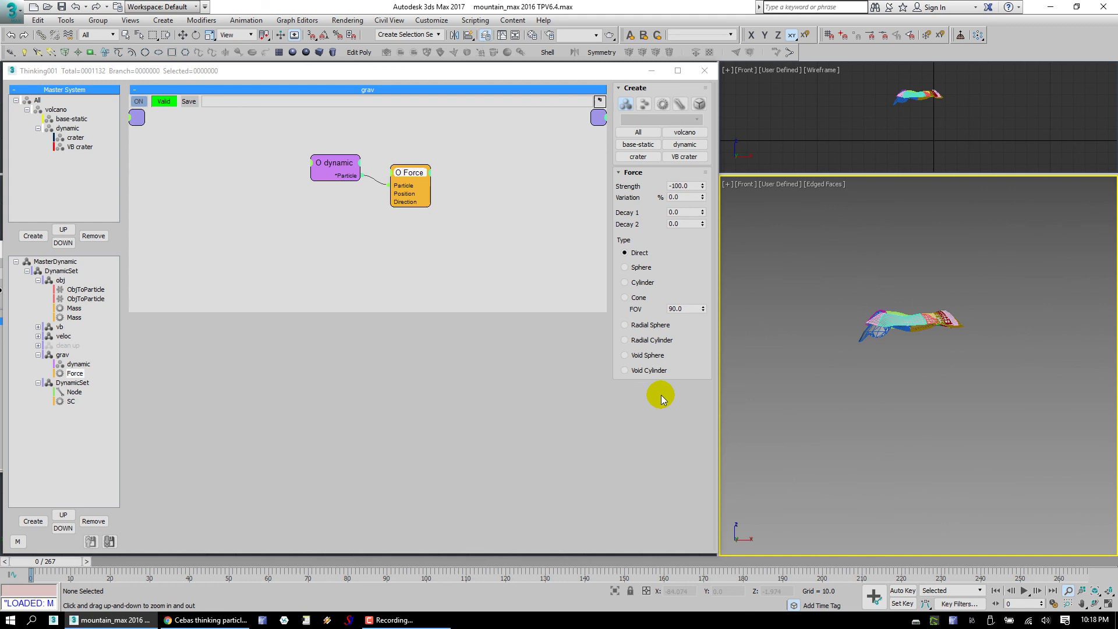
# Collapse the Force node to show only its Particle input and pan the node canvas.
pyautogui.doubleClick(405, 174)
pyautogui.doubleClick(406, 175)
pyautogui.moveTo(405, 174); pyautogui.dragTo(400, 168)
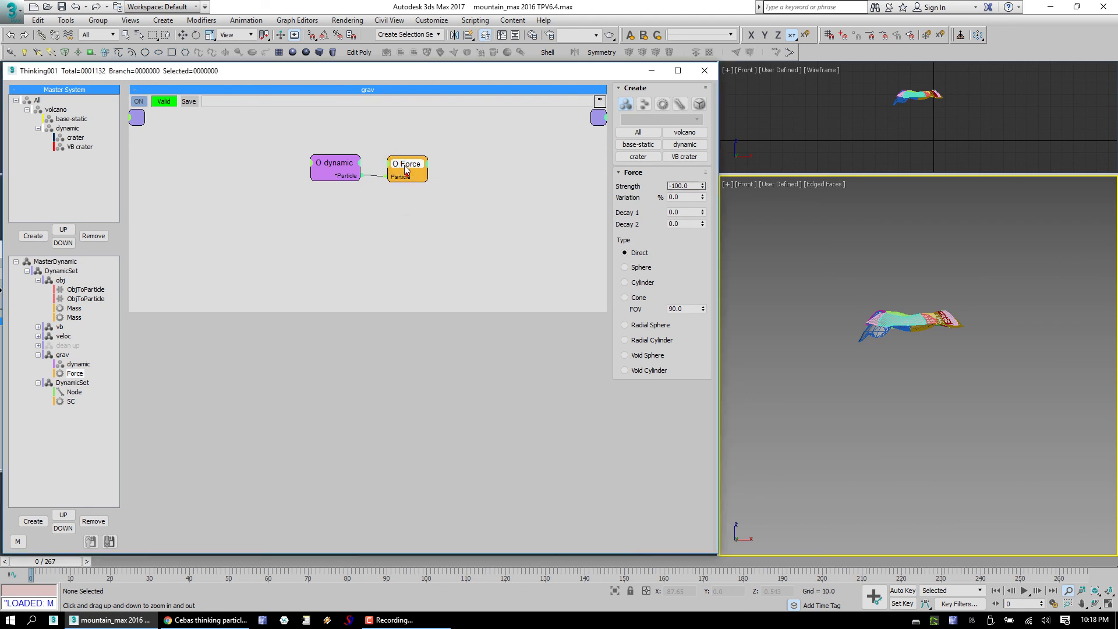
pyautogui.moveTo(412, 214); pyautogui.dragTo(426, 235, button='middle')
# Open the DynamicSet graph and compare the crater and VB crater shape collision settings.
pyautogui.click(71, 383)
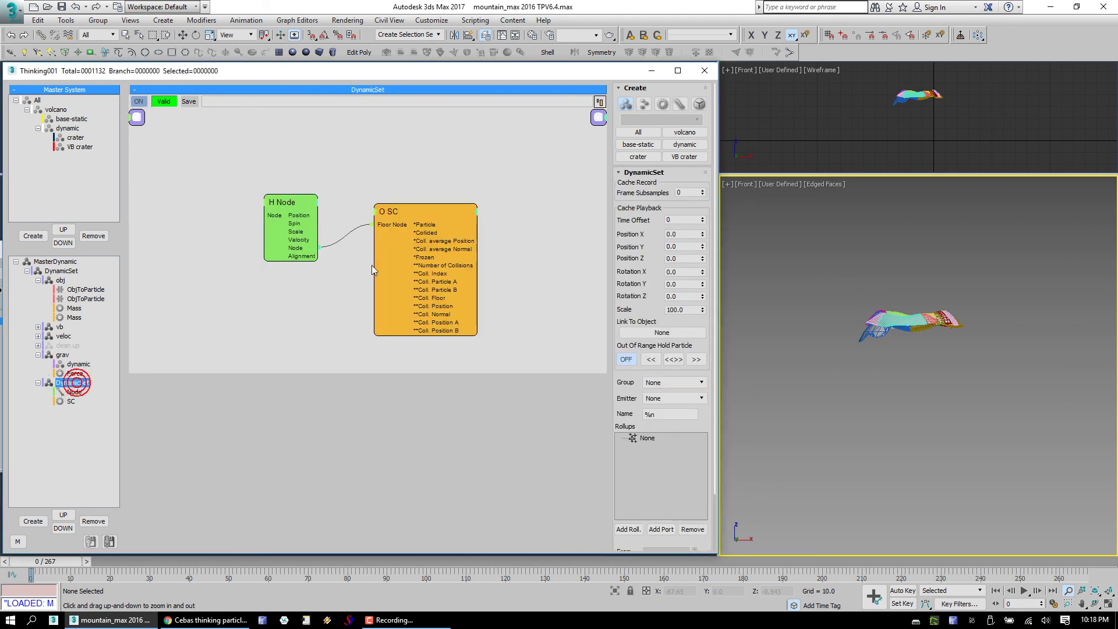
pyautogui.click(76, 137)
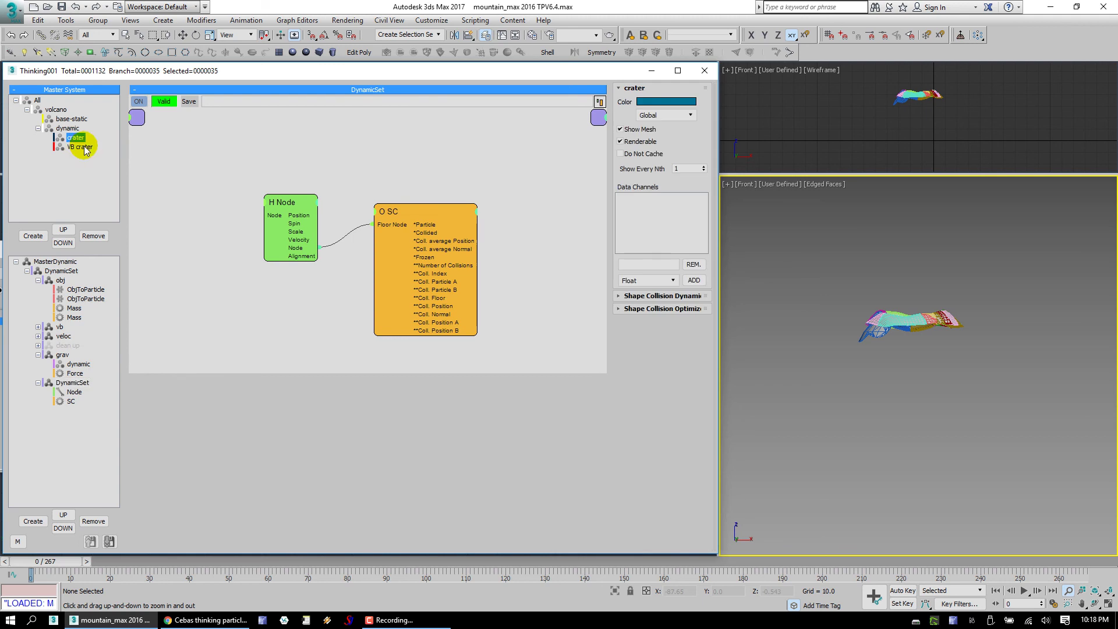
pyautogui.click(81, 146)
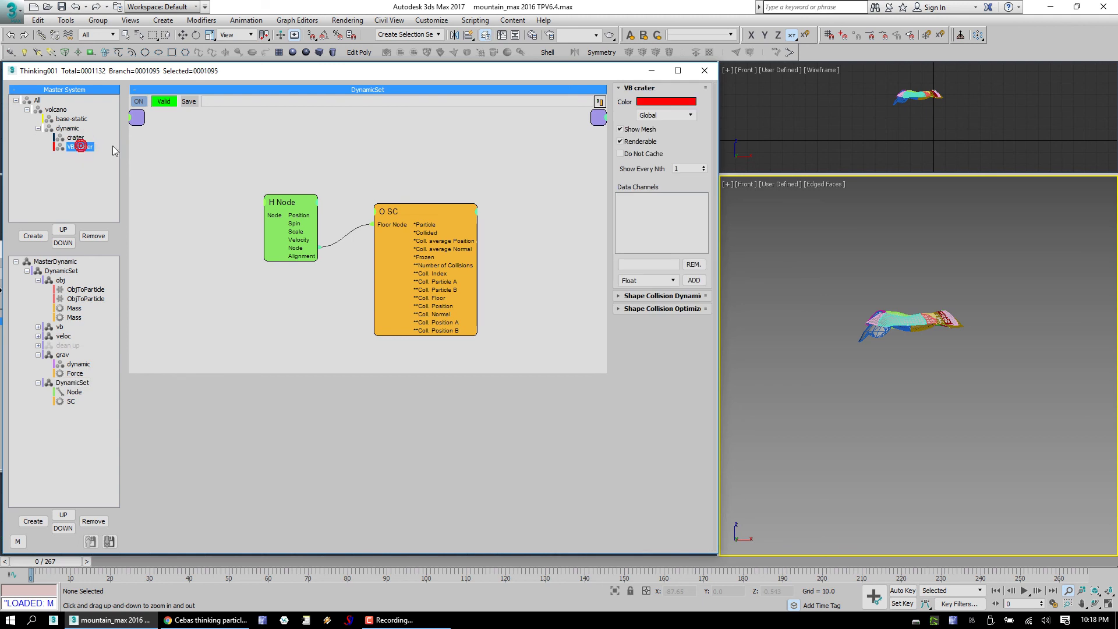
pyautogui.click(663, 295)
pyautogui.click(685, 314)
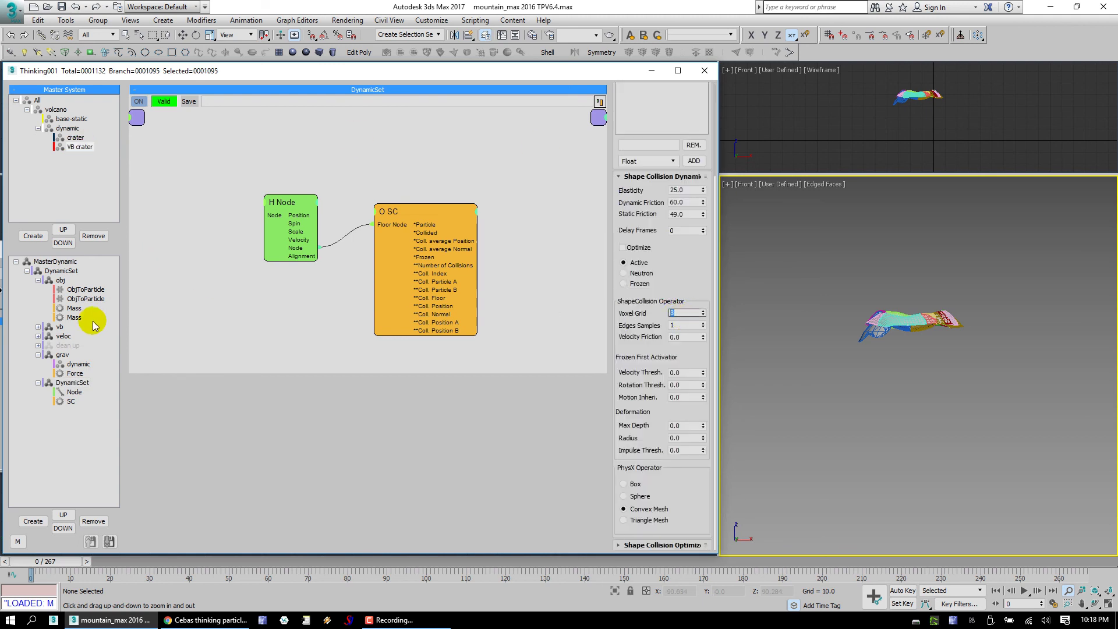
pyautogui.click(77, 138)
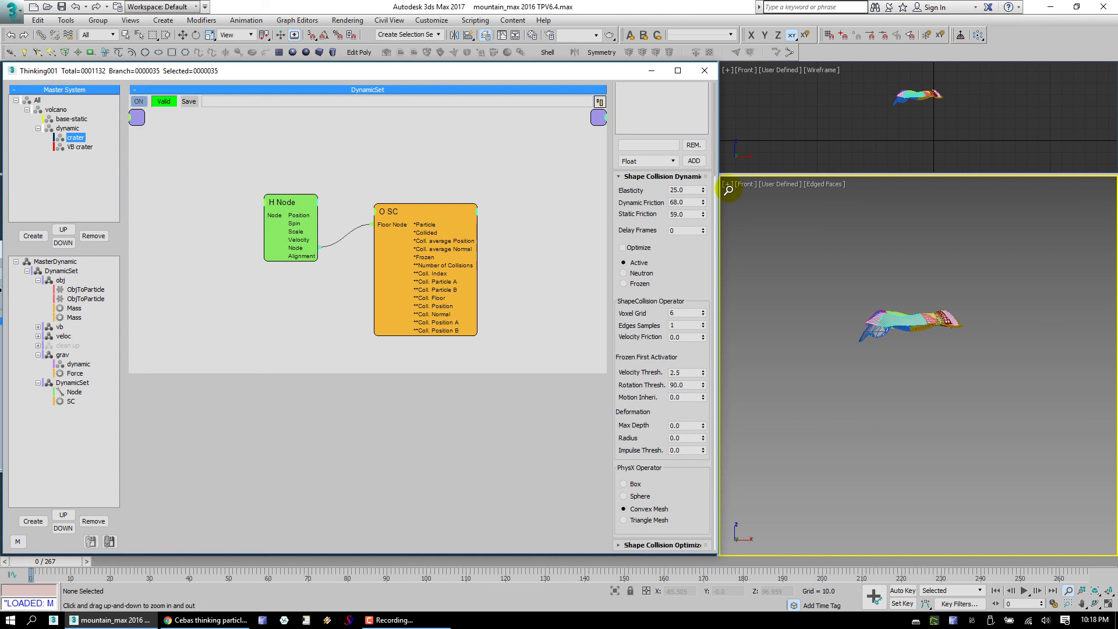
# Collapse tree branches and show base-static's collision settings, selecting its voxel grid value of 32.
pyautogui.click(38, 355)
pyautogui.click(38, 365)
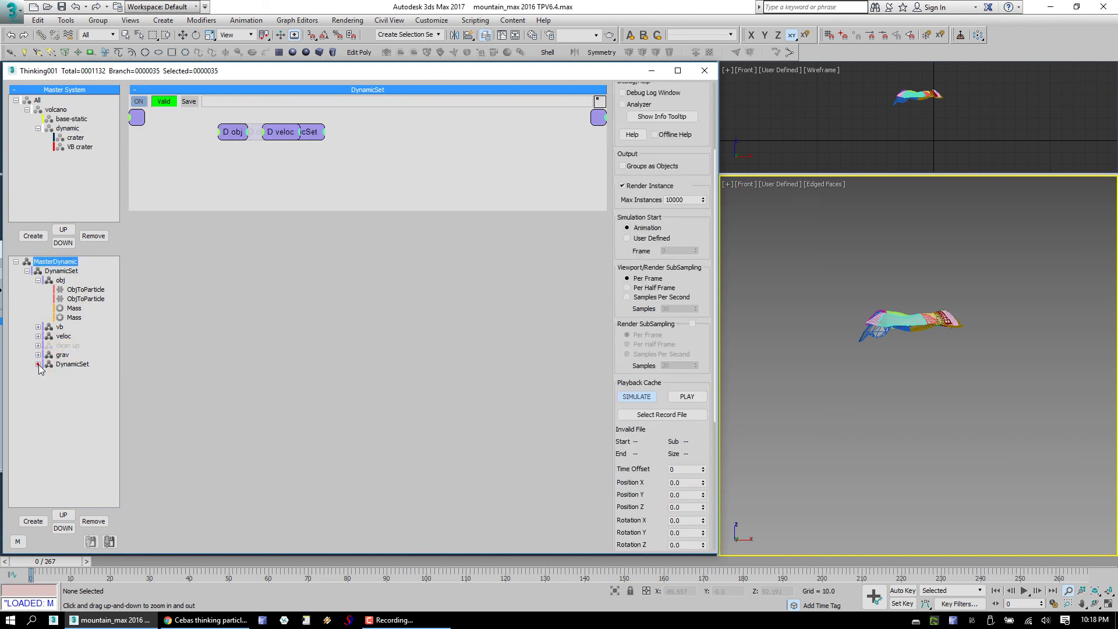
pyautogui.click(37, 280)
pyautogui.click(63, 298)
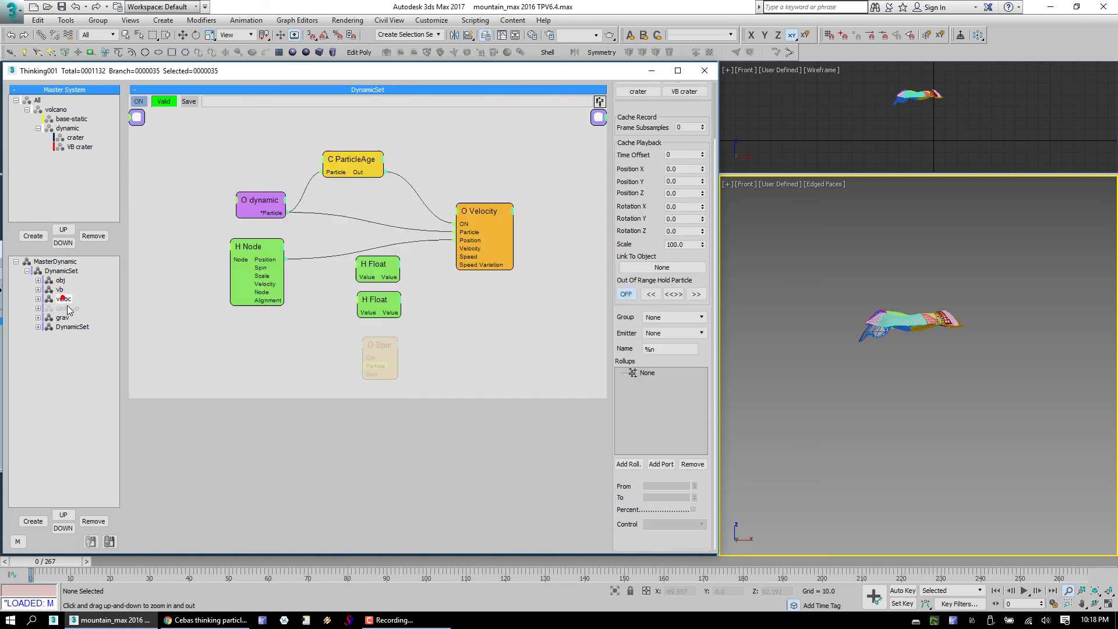
pyautogui.click(70, 328)
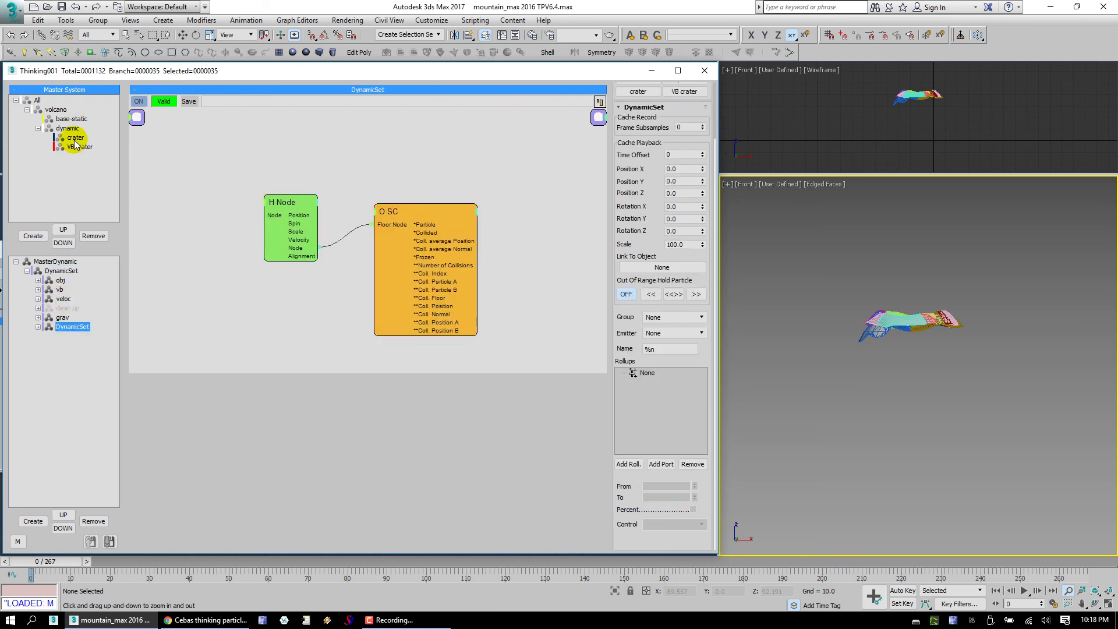
pyautogui.click(68, 119)
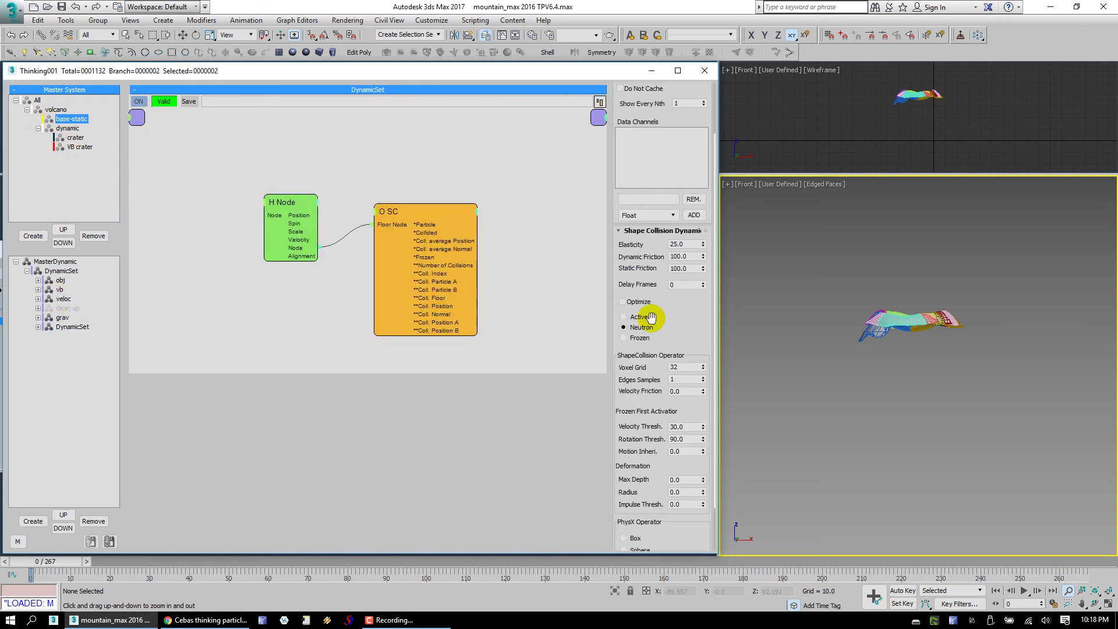
pyautogui.doubleClick(678, 368)
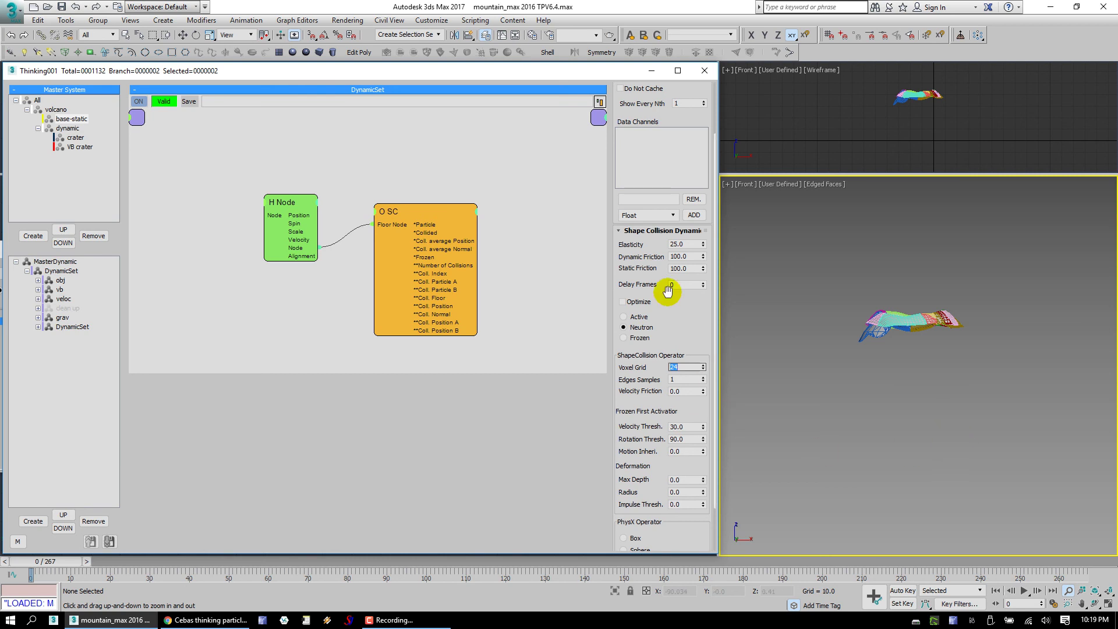
# Set VB crater's collision Delay Frames to 8 after checking crater's settings.
pyautogui.click(77, 138)
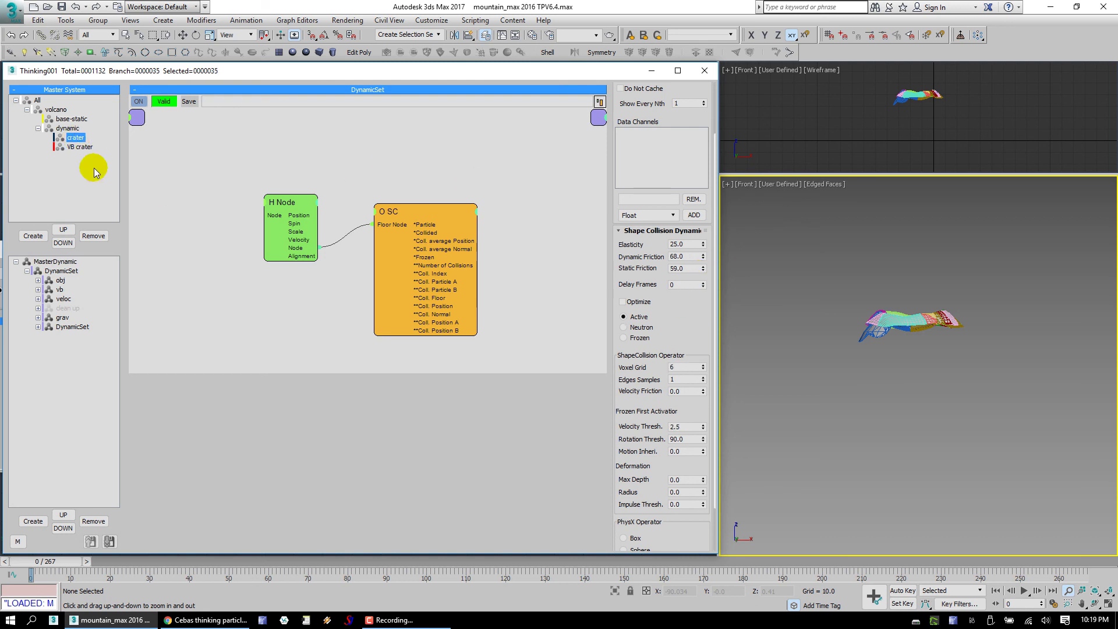
pyautogui.click(80, 147)
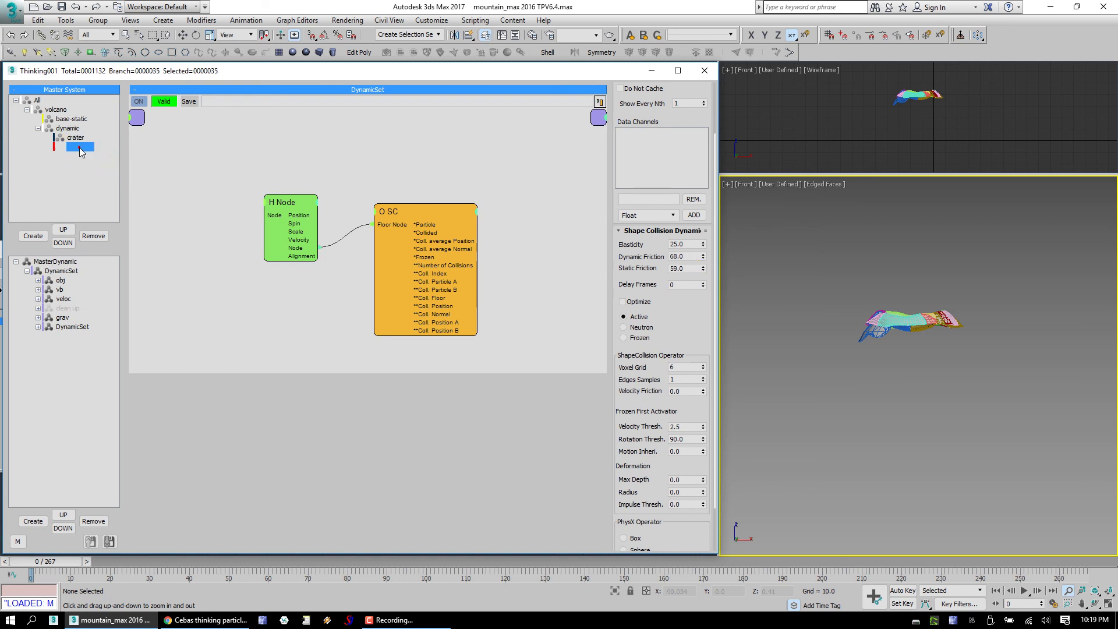
pyautogui.click(685, 284)
pyautogui.click(75, 138)
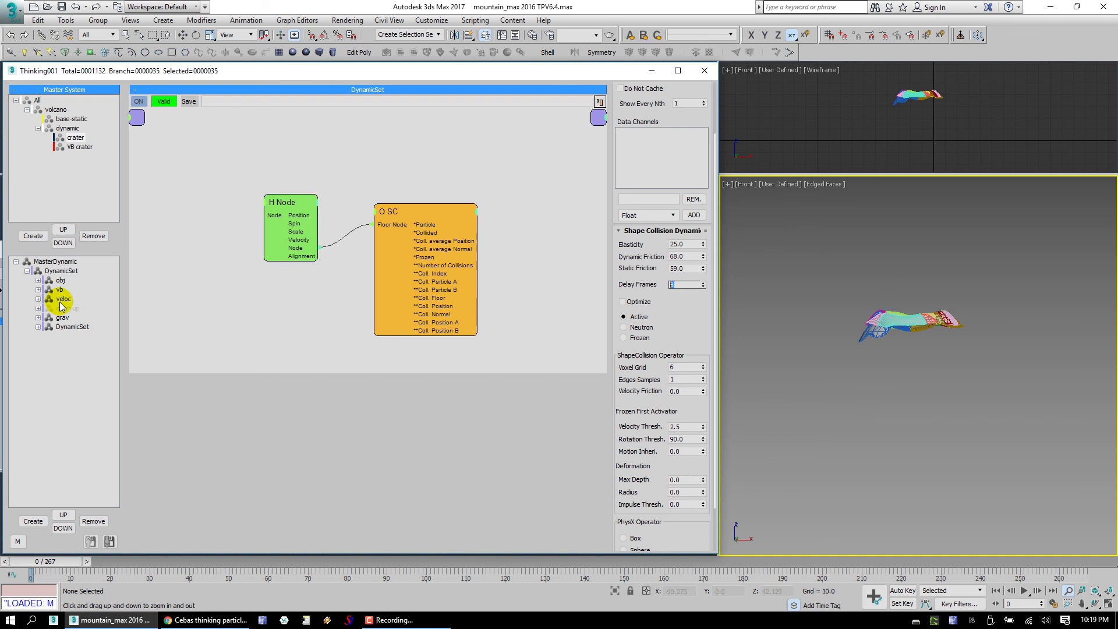
pyautogui.click(80, 147)
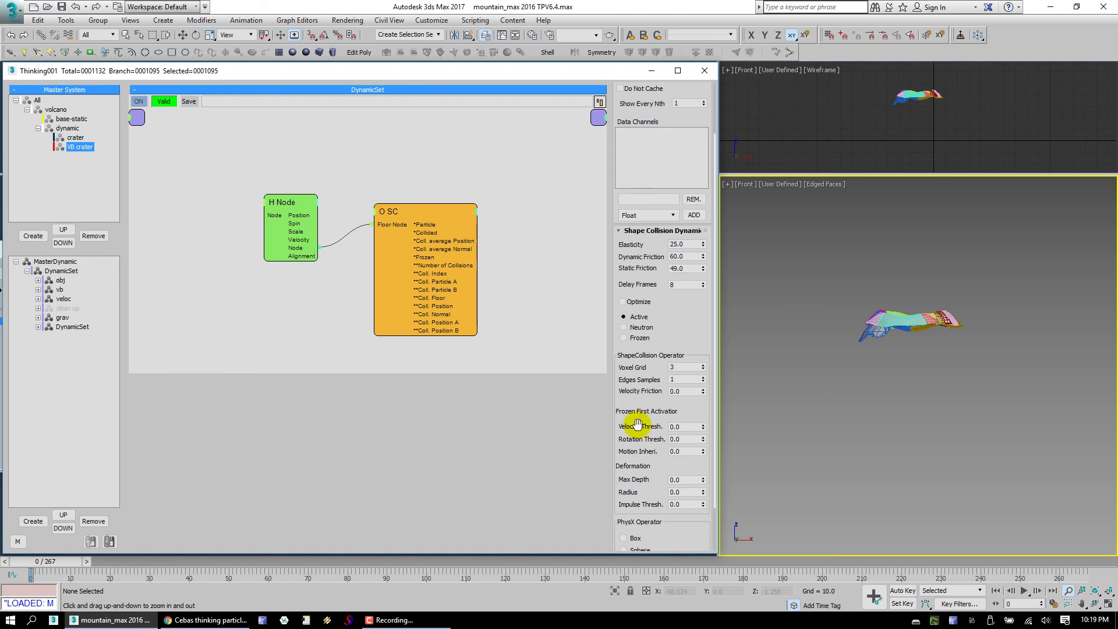
pyautogui.moveTo(469, 229); pyautogui.dragTo(453, 225)
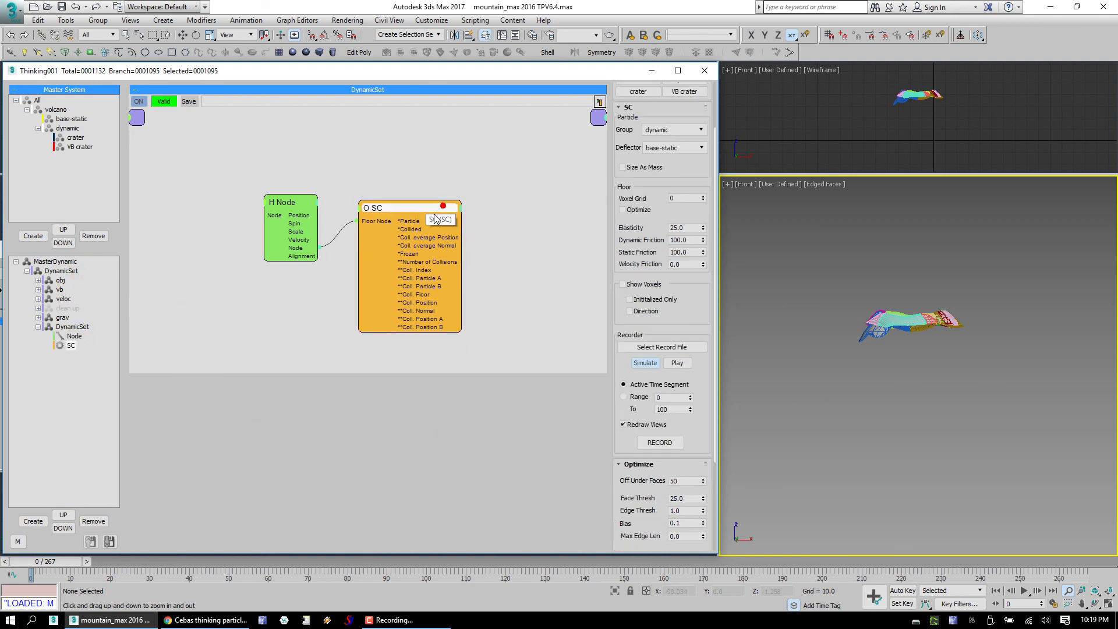
pyautogui.scroll(-5, 705, 414)
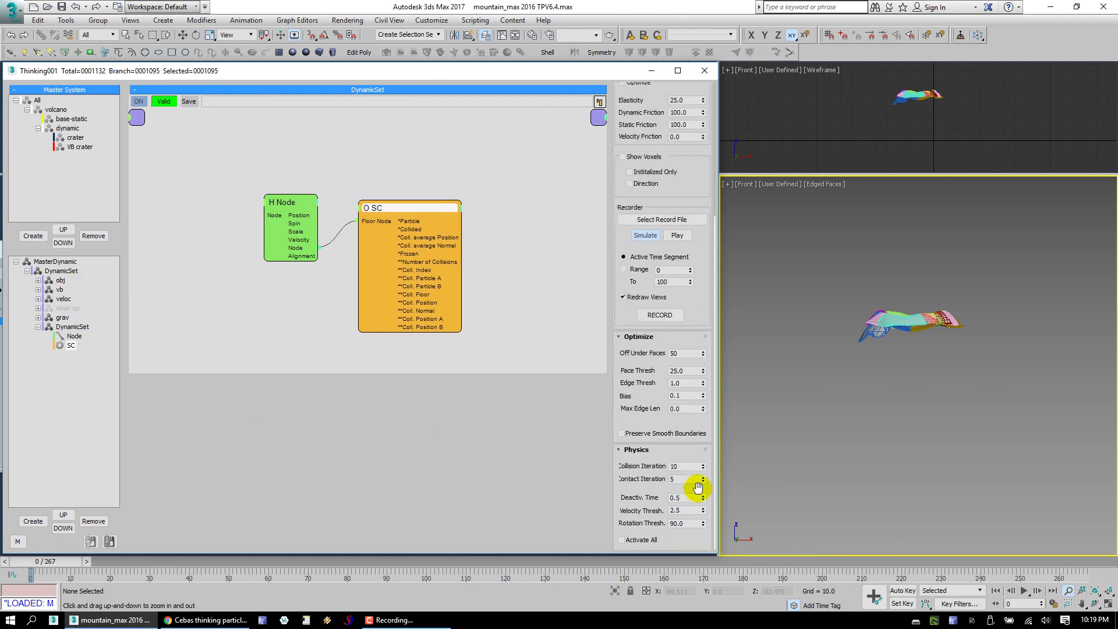
pyautogui.rightClick(820, 269)
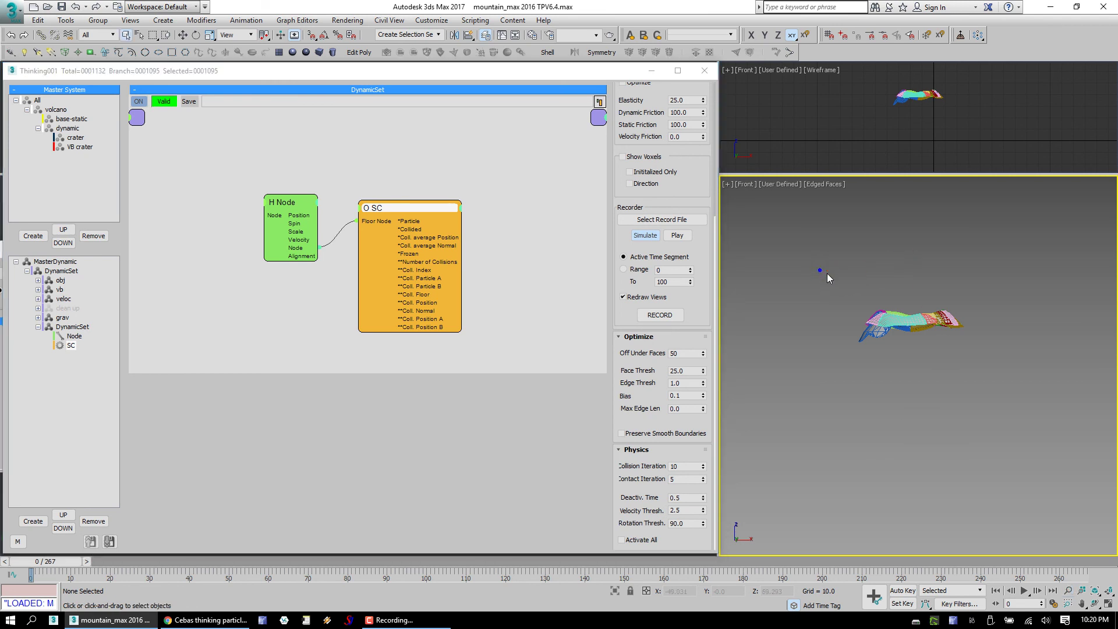